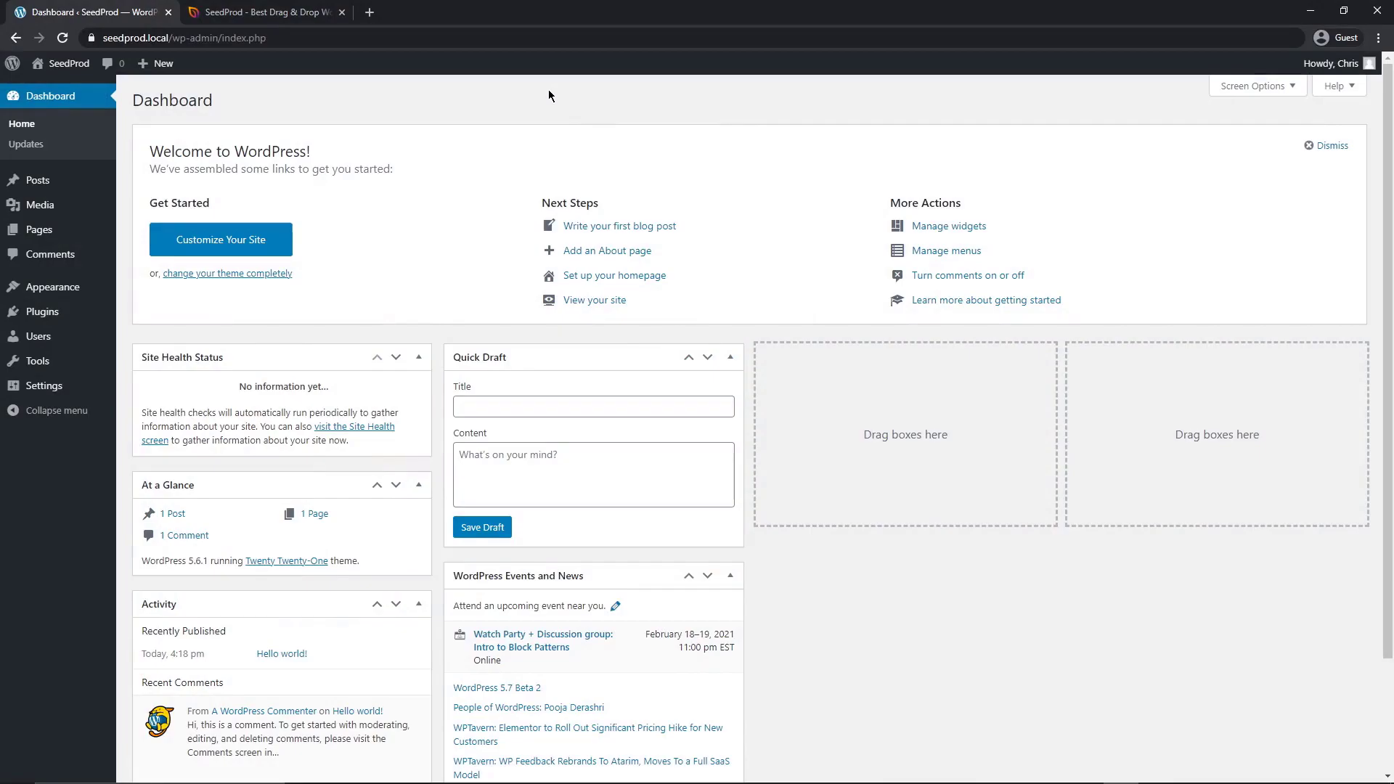
# Step: From the SeedProd account's Downloads, download the Landing Page Pro zip and copy the license key
pyautogui.hotkey('ctrl', 'Tab')
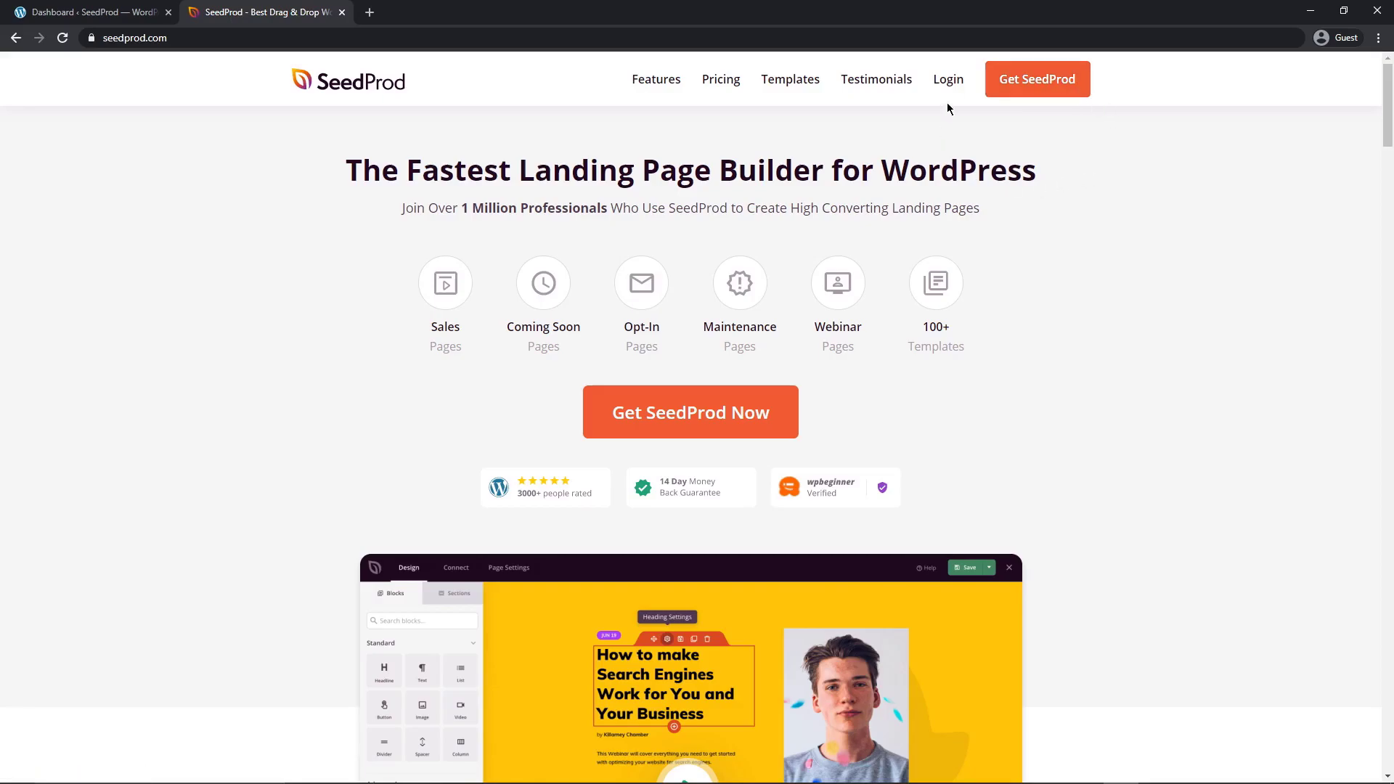
pyautogui.click(948, 80)
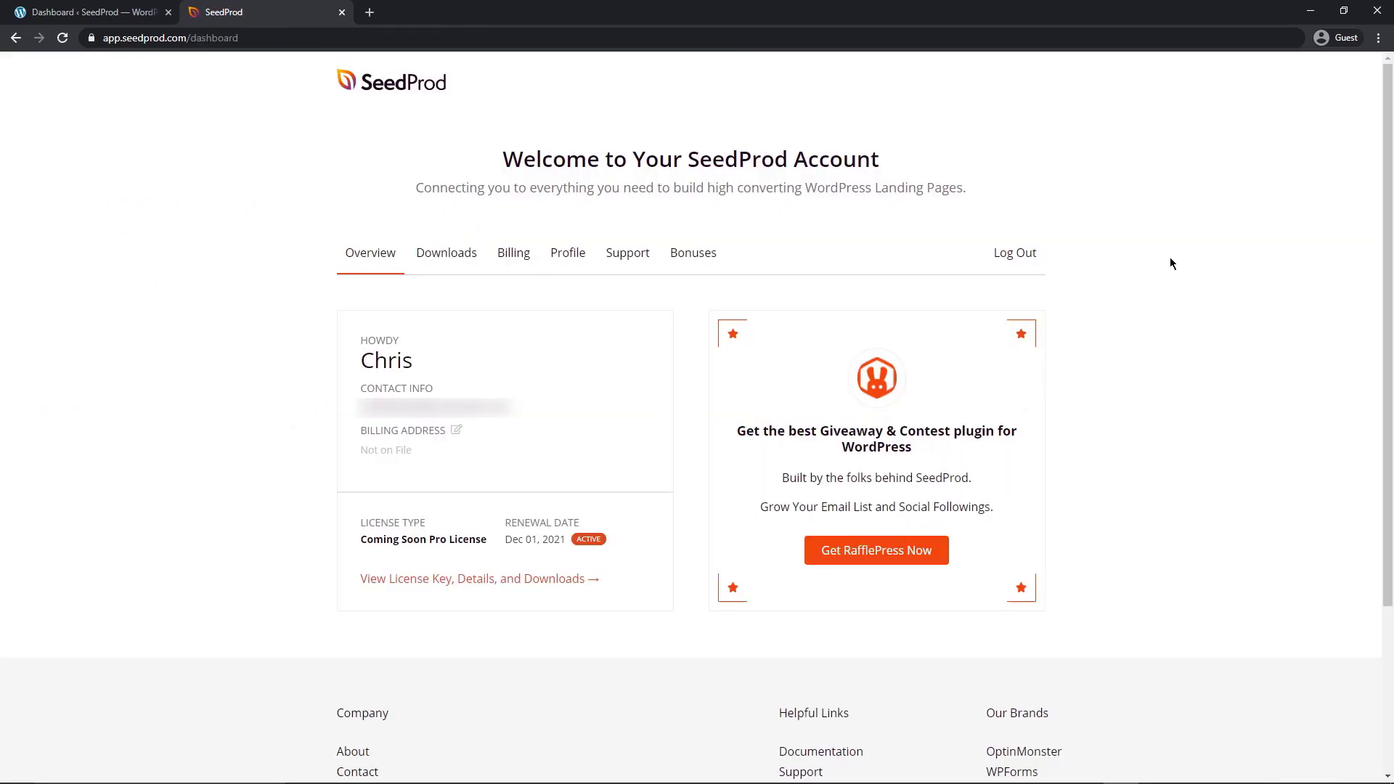
pyautogui.click(449, 256)
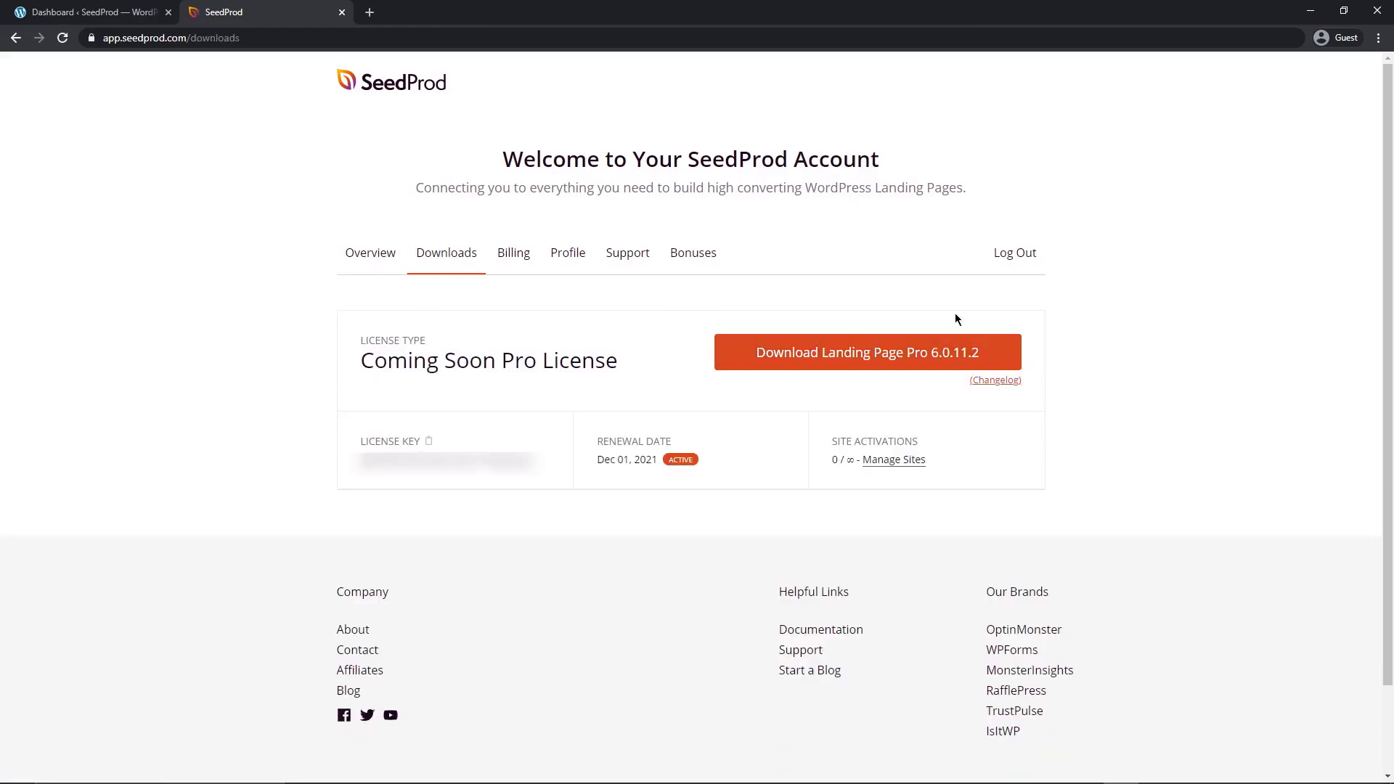
pyautogui.click(867, 356)
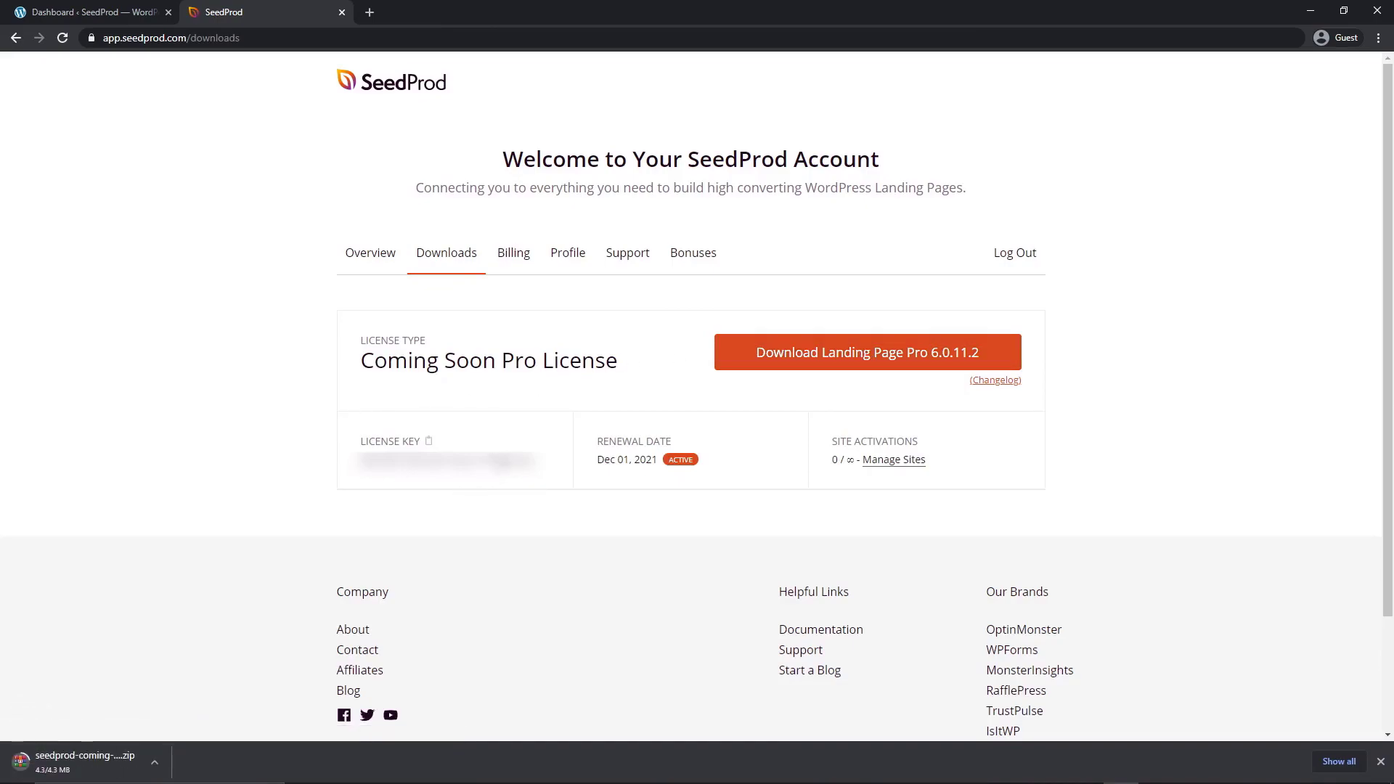
pyautogui.click(429, 442)
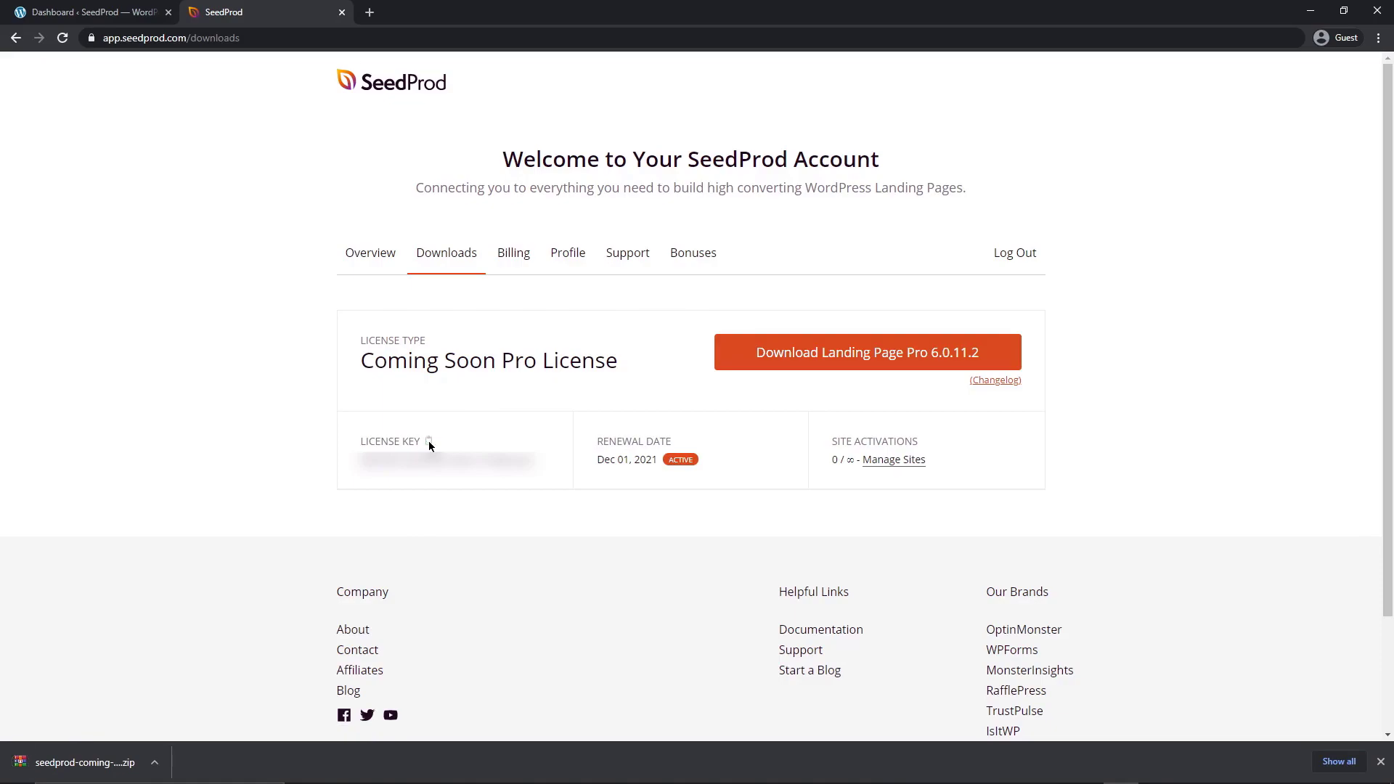
# Step: Upload the downloaded SeedProd zip as a new WordPress plugin, install it and activate it
pyautogui.click(342, 13)
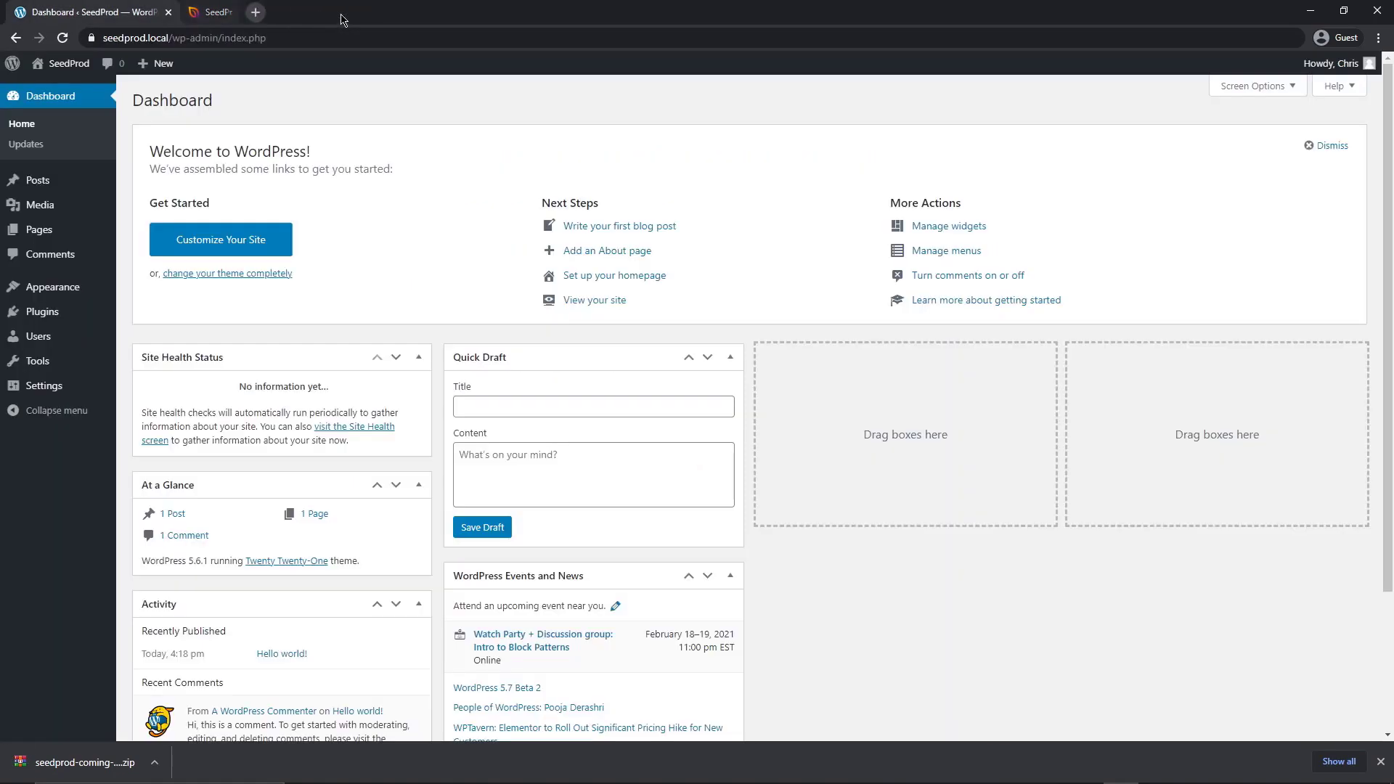
pyautogui.moveTo(44, 314)
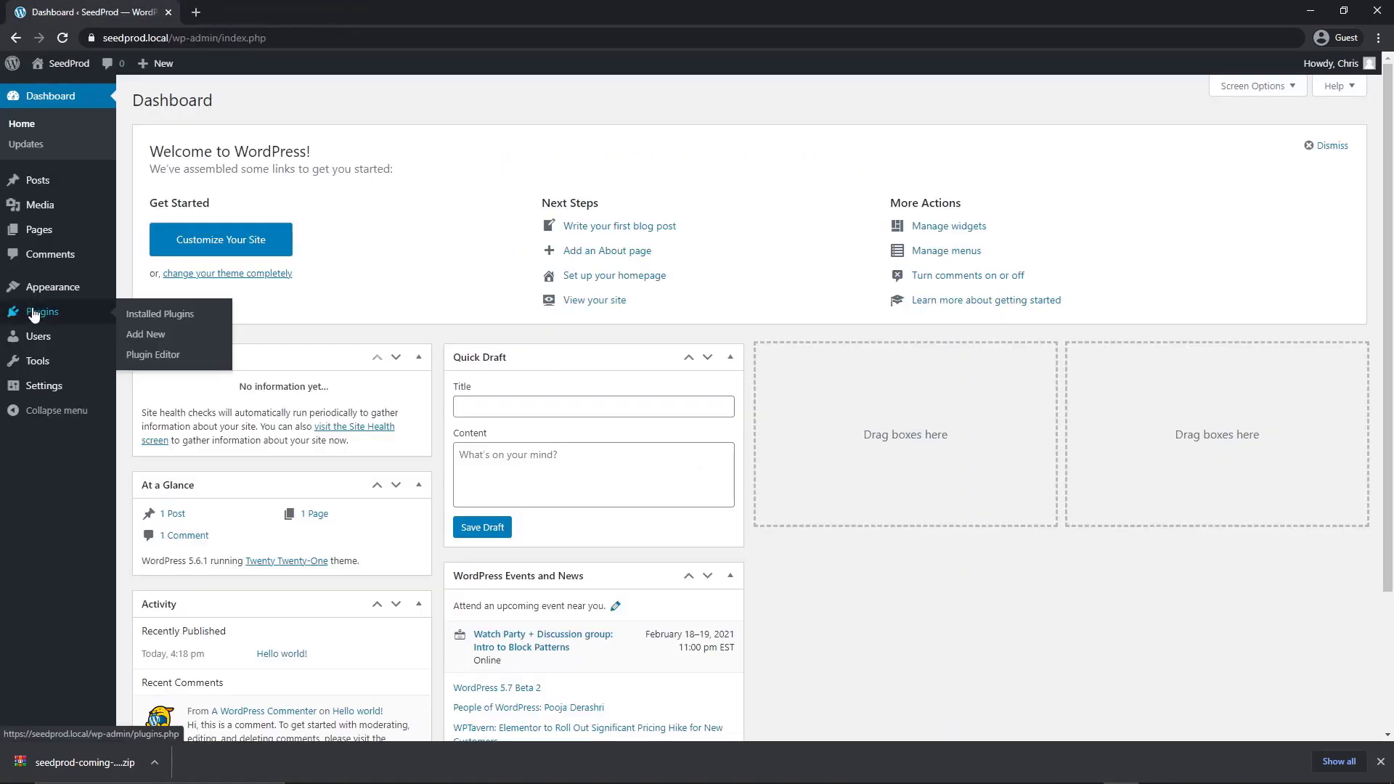
pyautogui.click(178, 342)
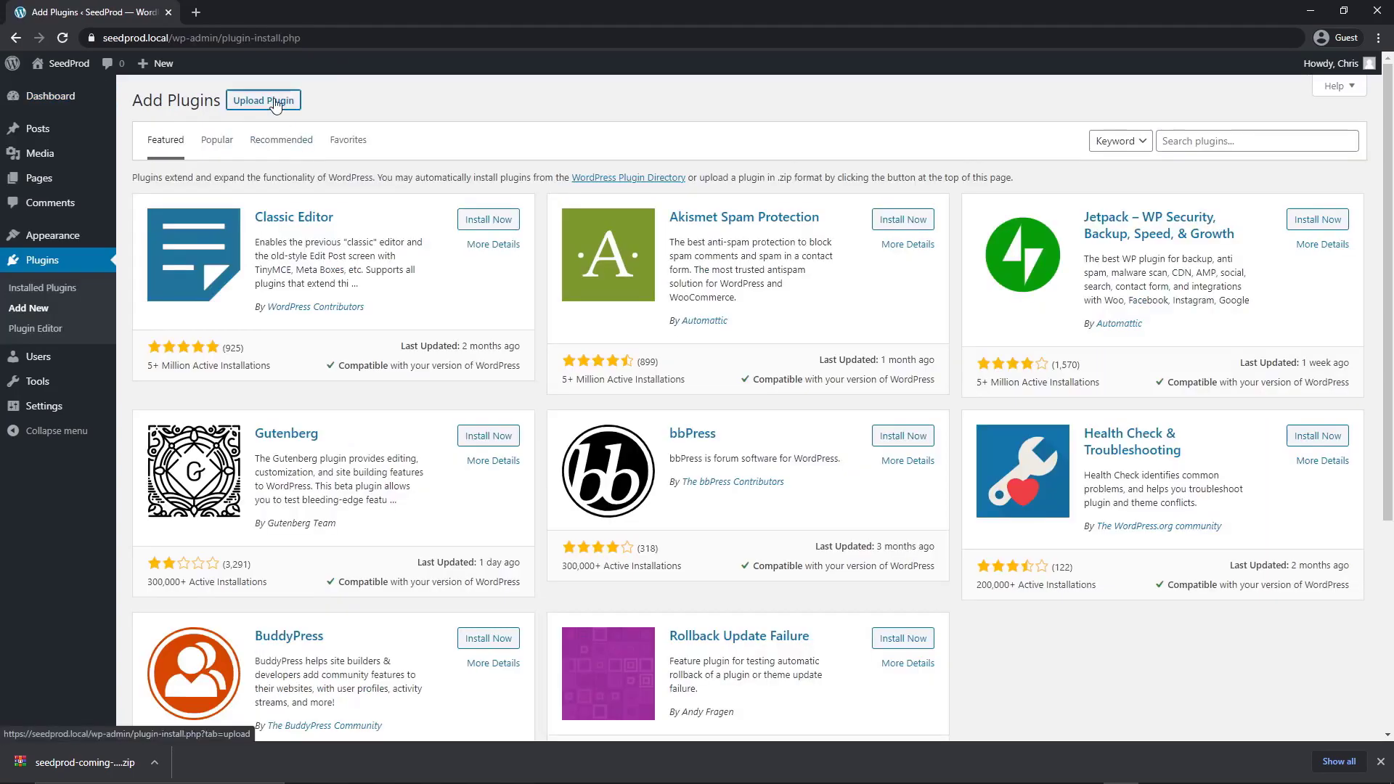
pyautogui.click(276, 102)
pyautogui.moveTo(85, 763); pyautogui.dragTo(674, 237)
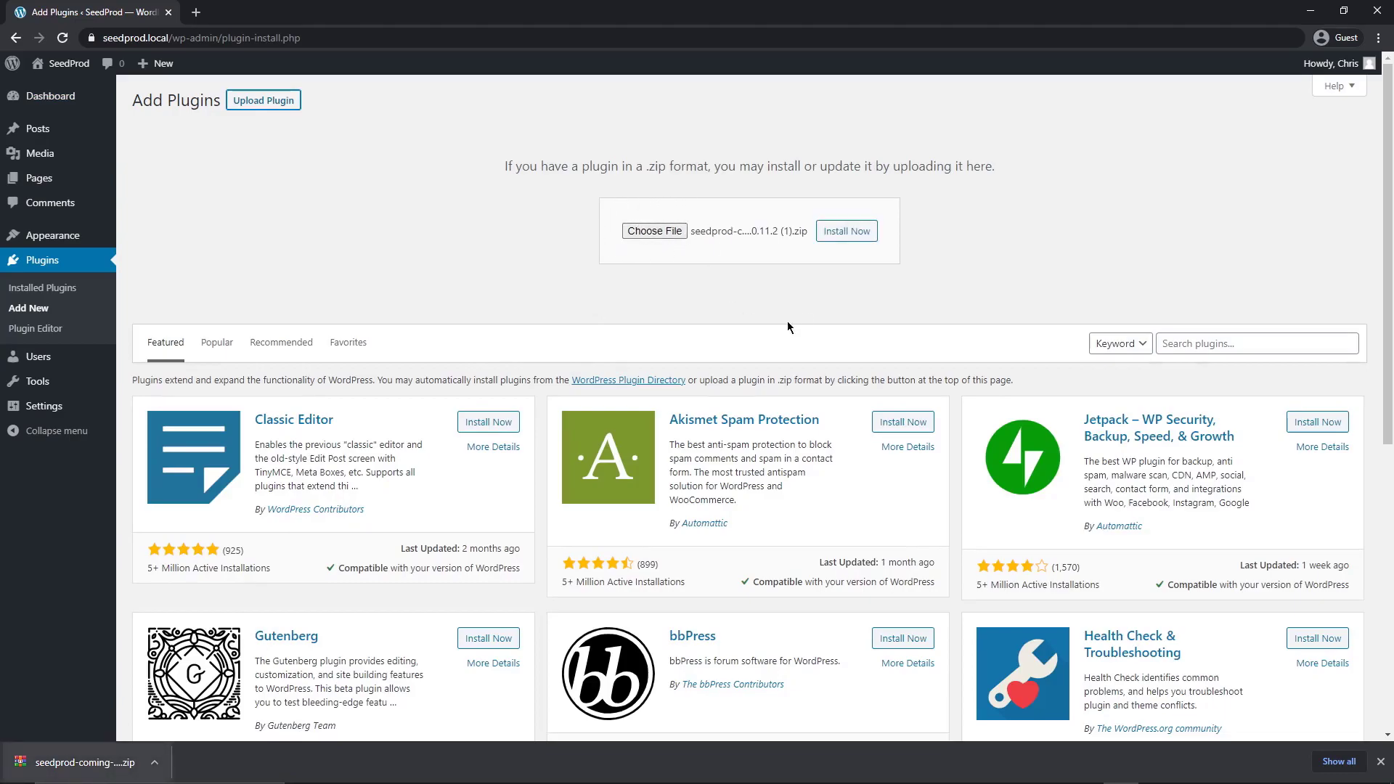
pyautogui.click(848, 232)
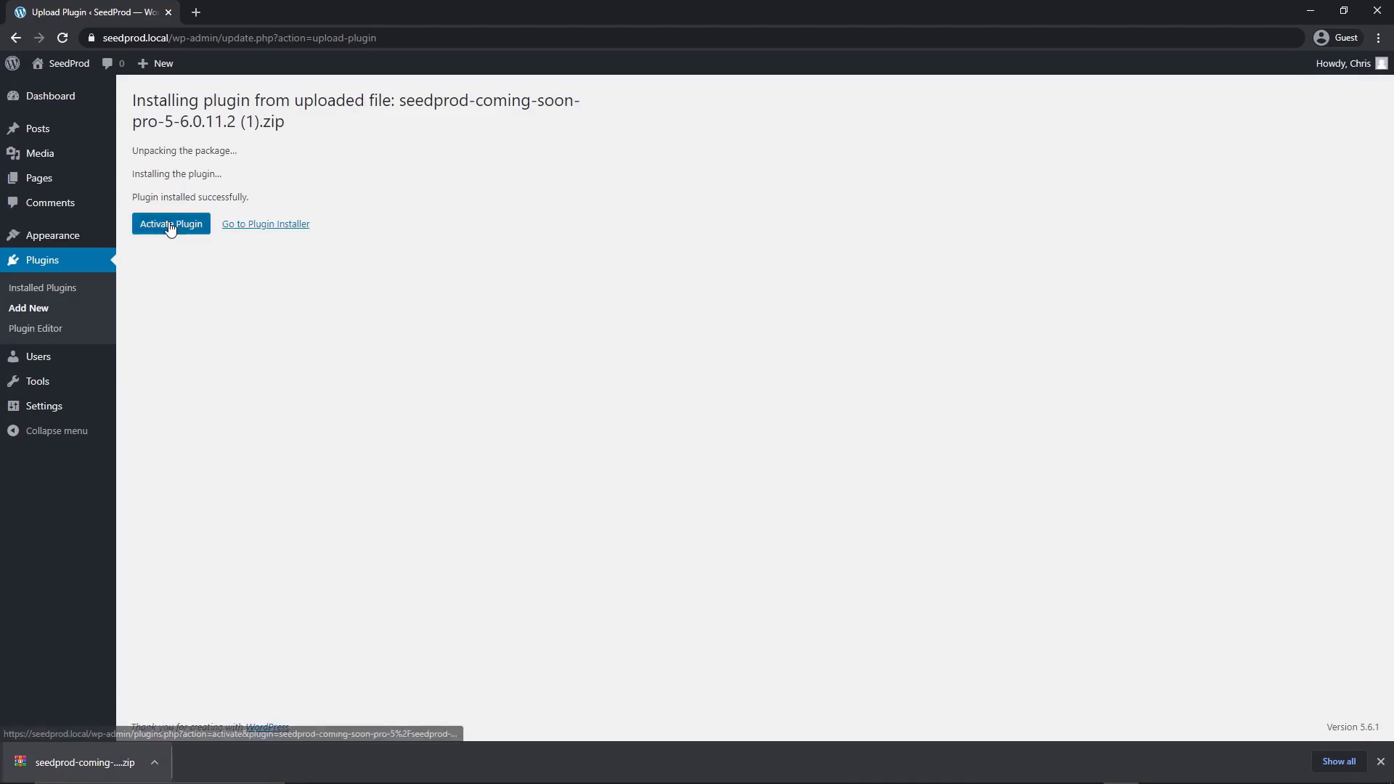
pyautogui.click(171, 227)
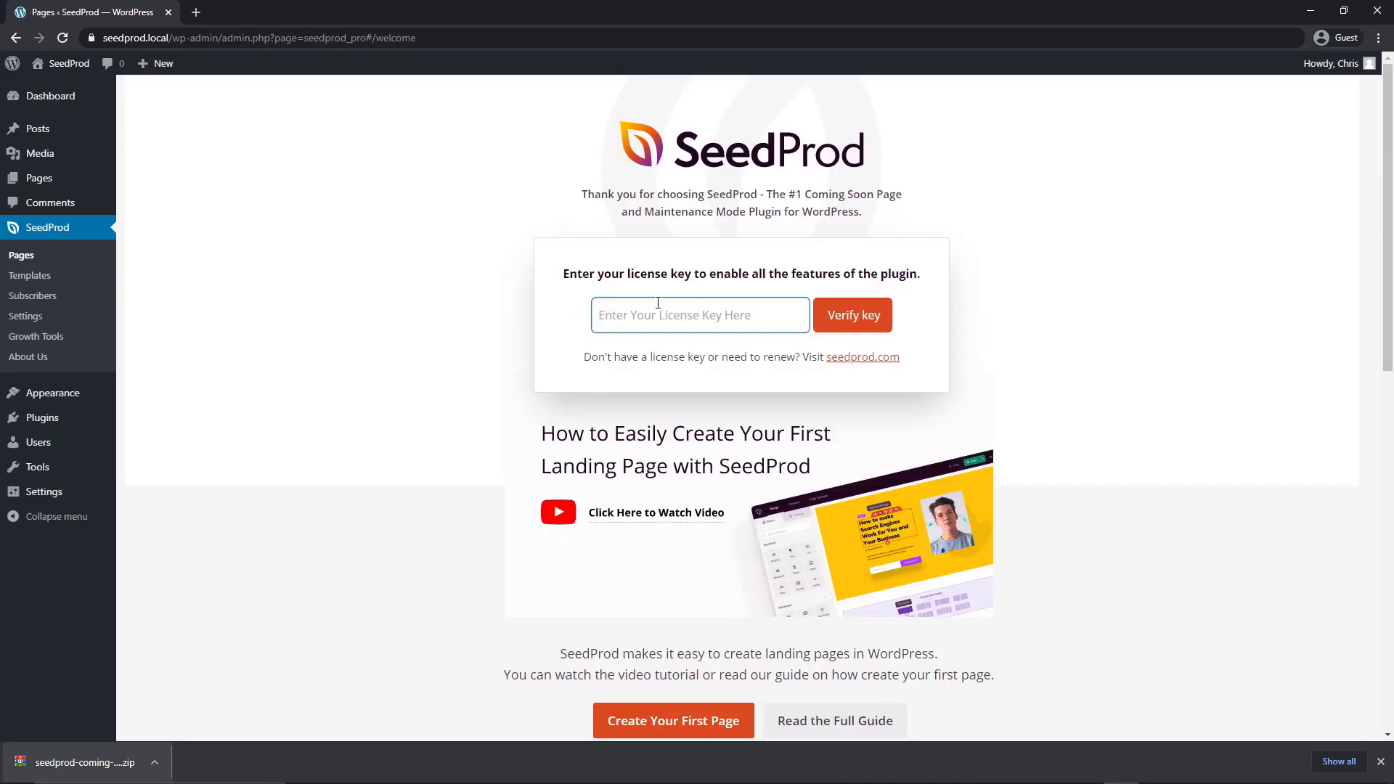
# Step: Paste the copied license key, verify it, and dismiss the browser's downloads bar
pyautogui.hotkey('ctrl', 'v')
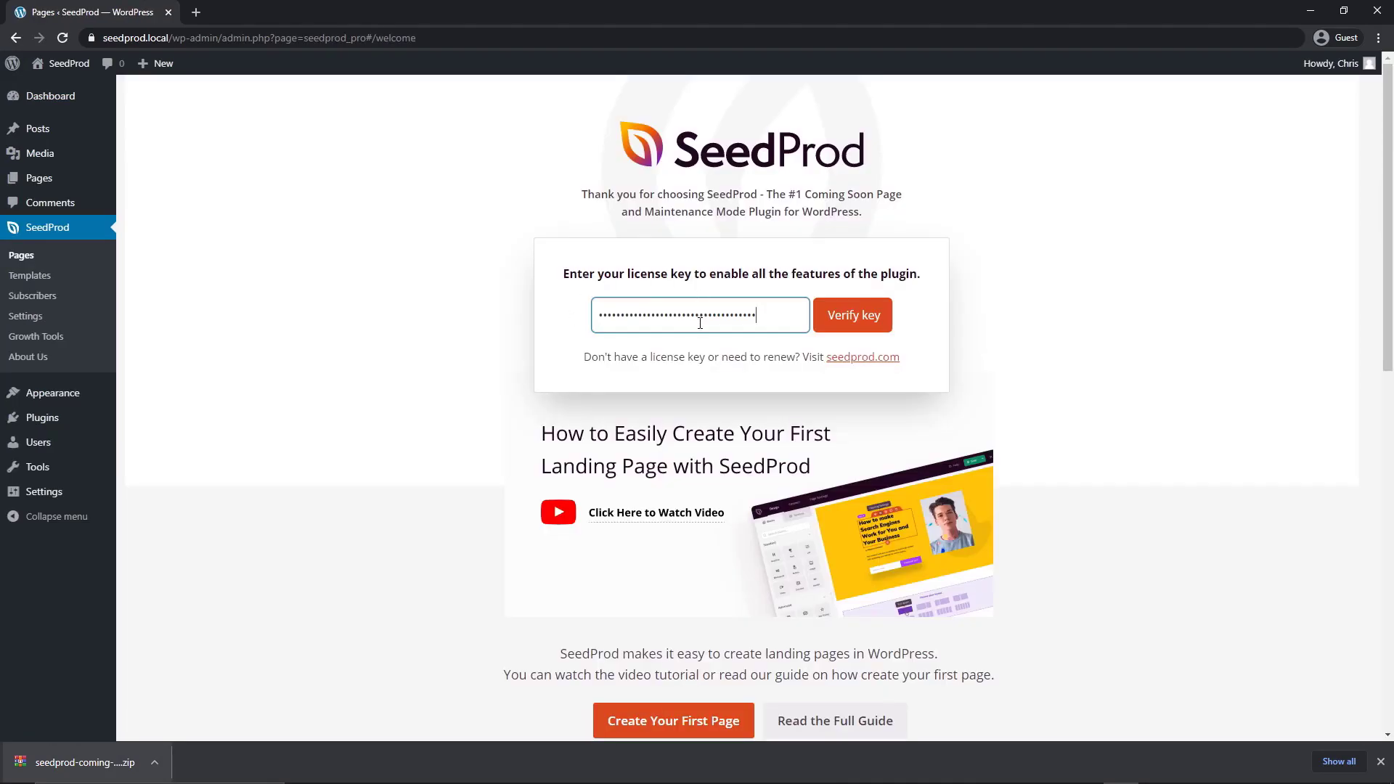
pyautogui.click(818, 323)
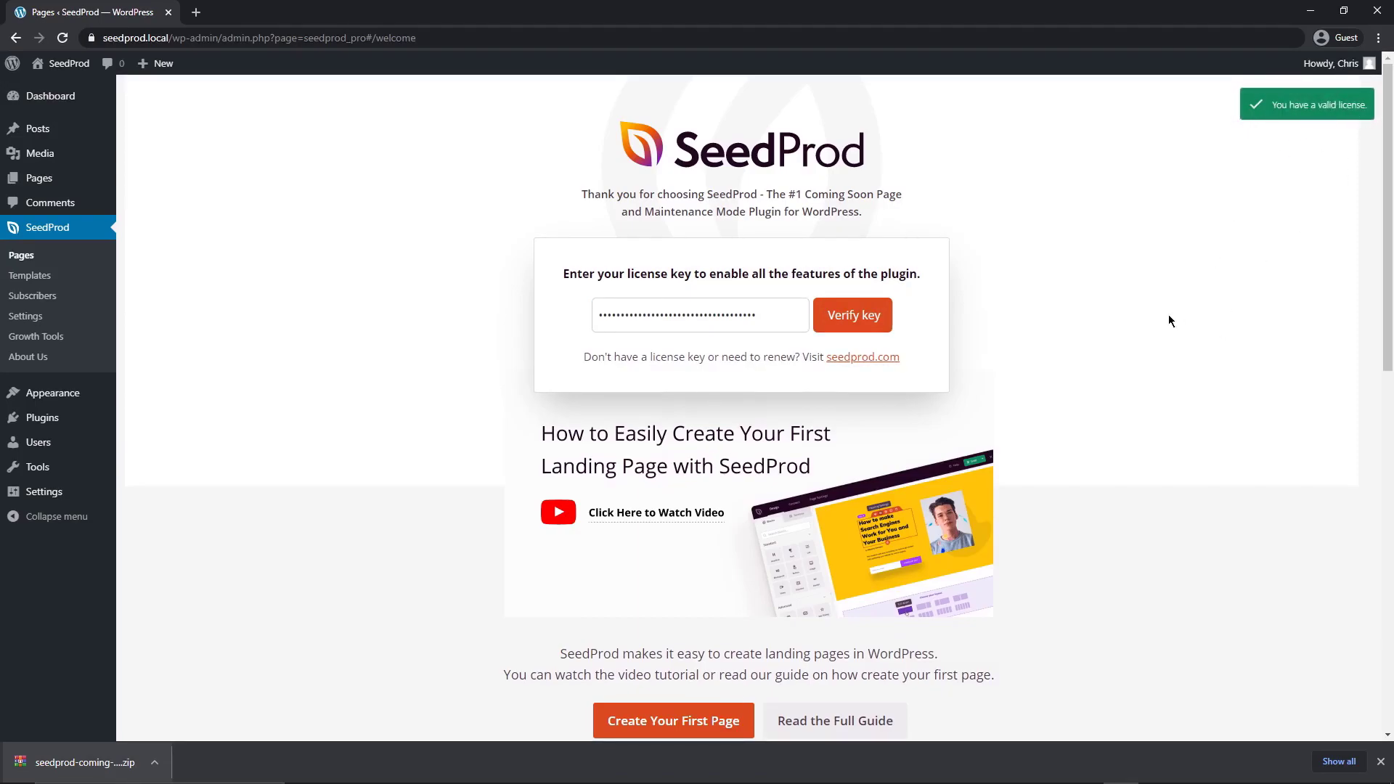
pyautogui.click(1382, 763)
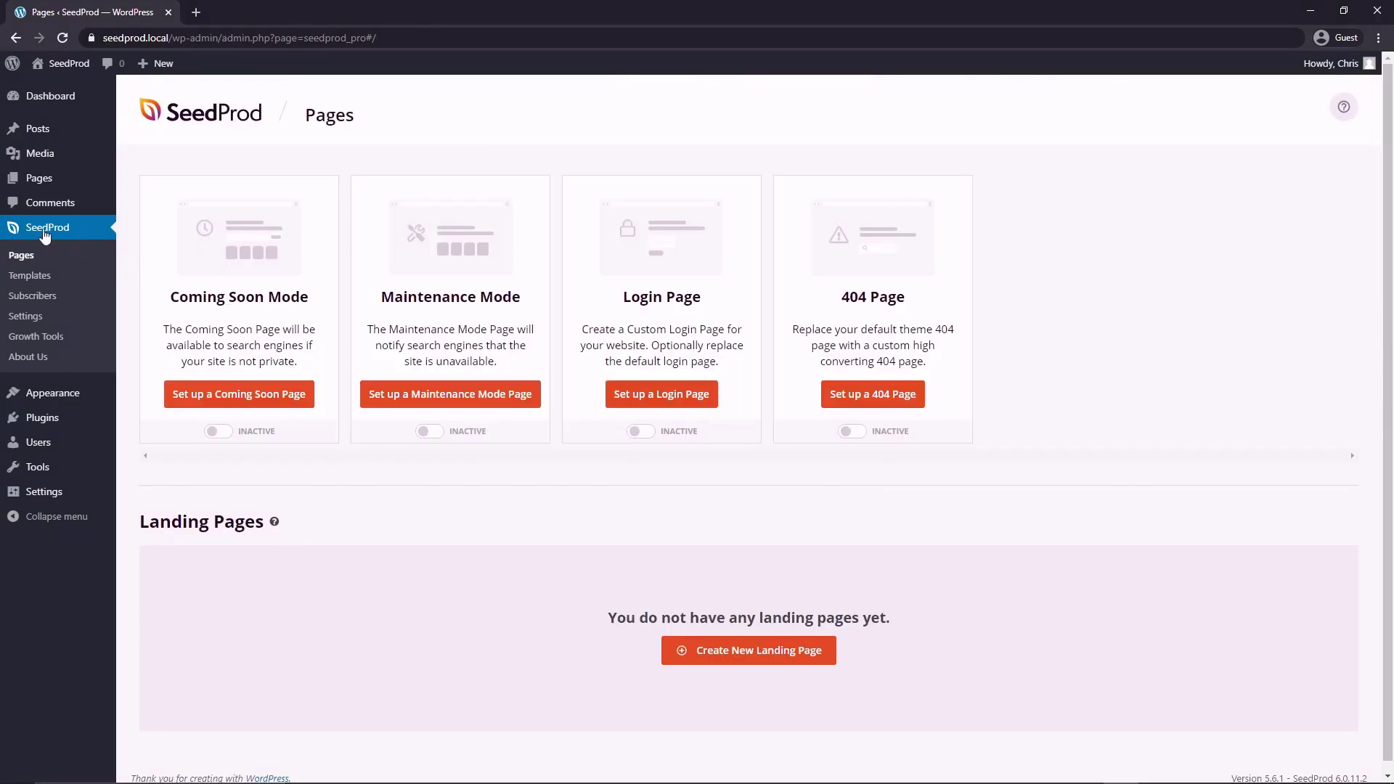
# Step: Start a new landing page and preview the Lead Squeeze template full-size
pyautogui.click(21, 257)
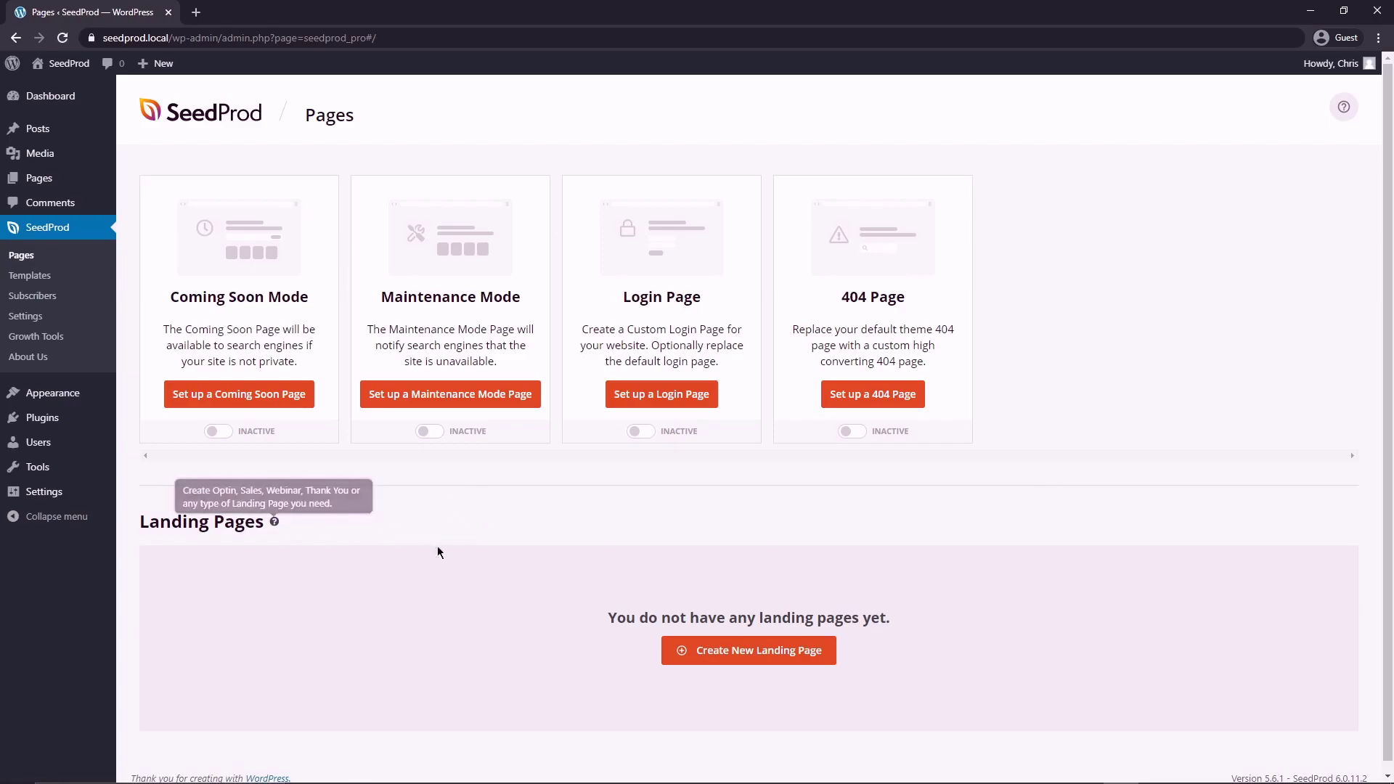
pyautogui.click(752, 653)
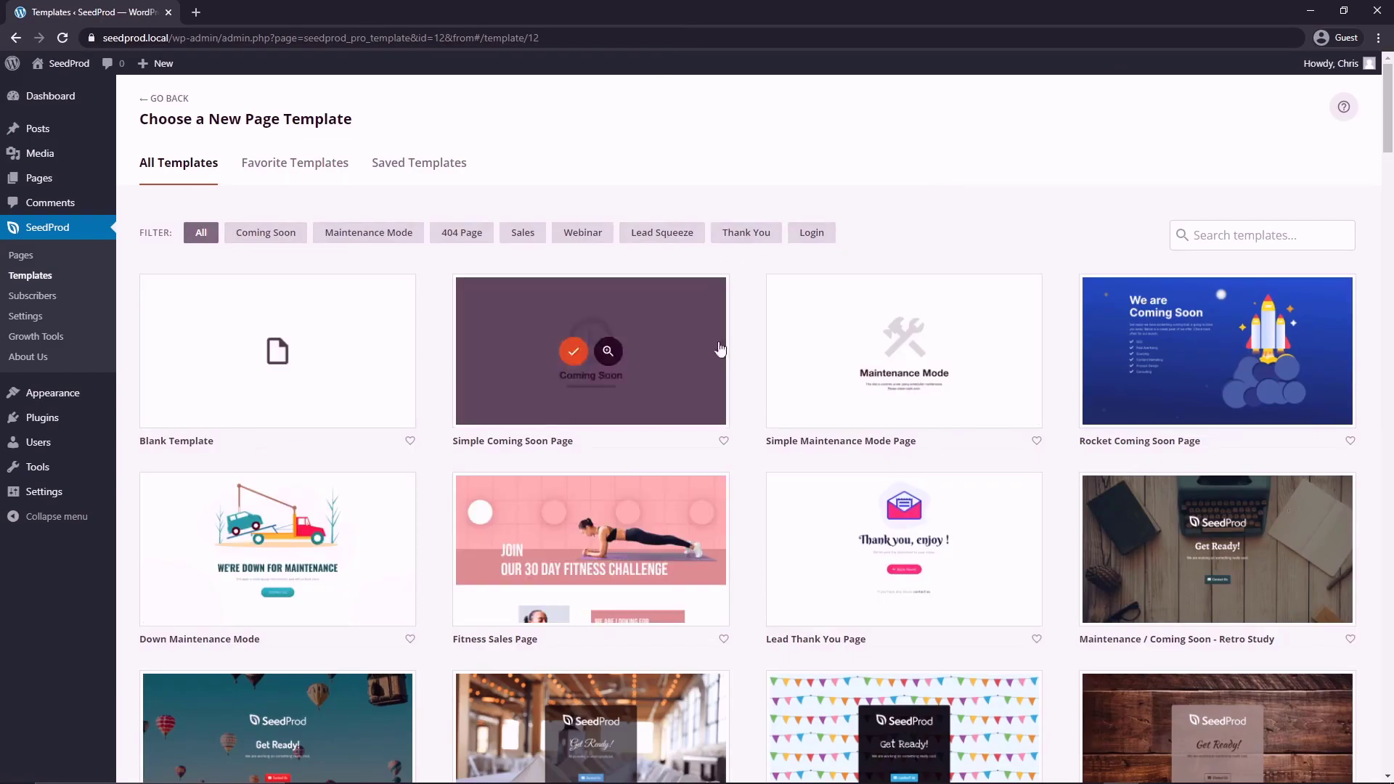
pyautogui.moveTo(1388, 146); pyautogui.dragTo(1365, 342)
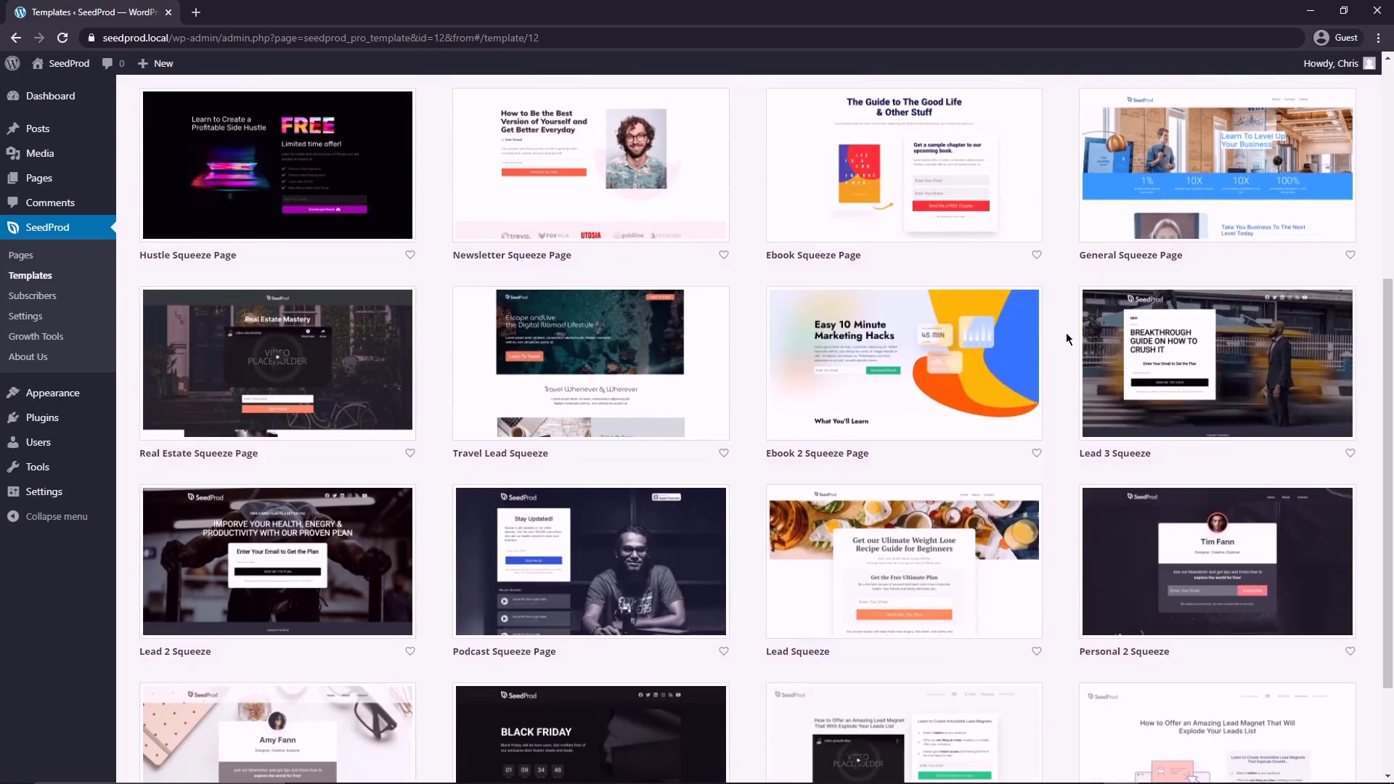
pyautogui.scroll(-1, 1066, 337)
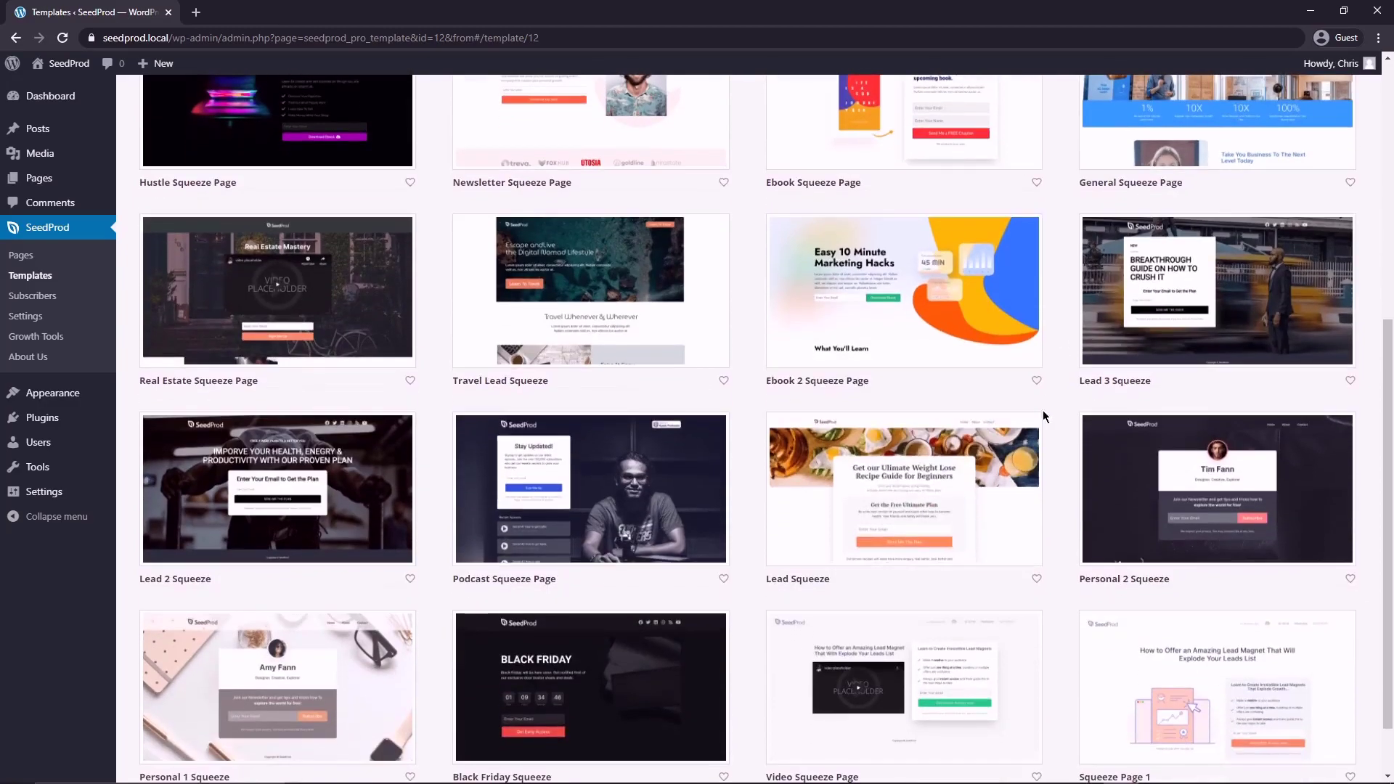
pyautogui.moveTo(923, 491)
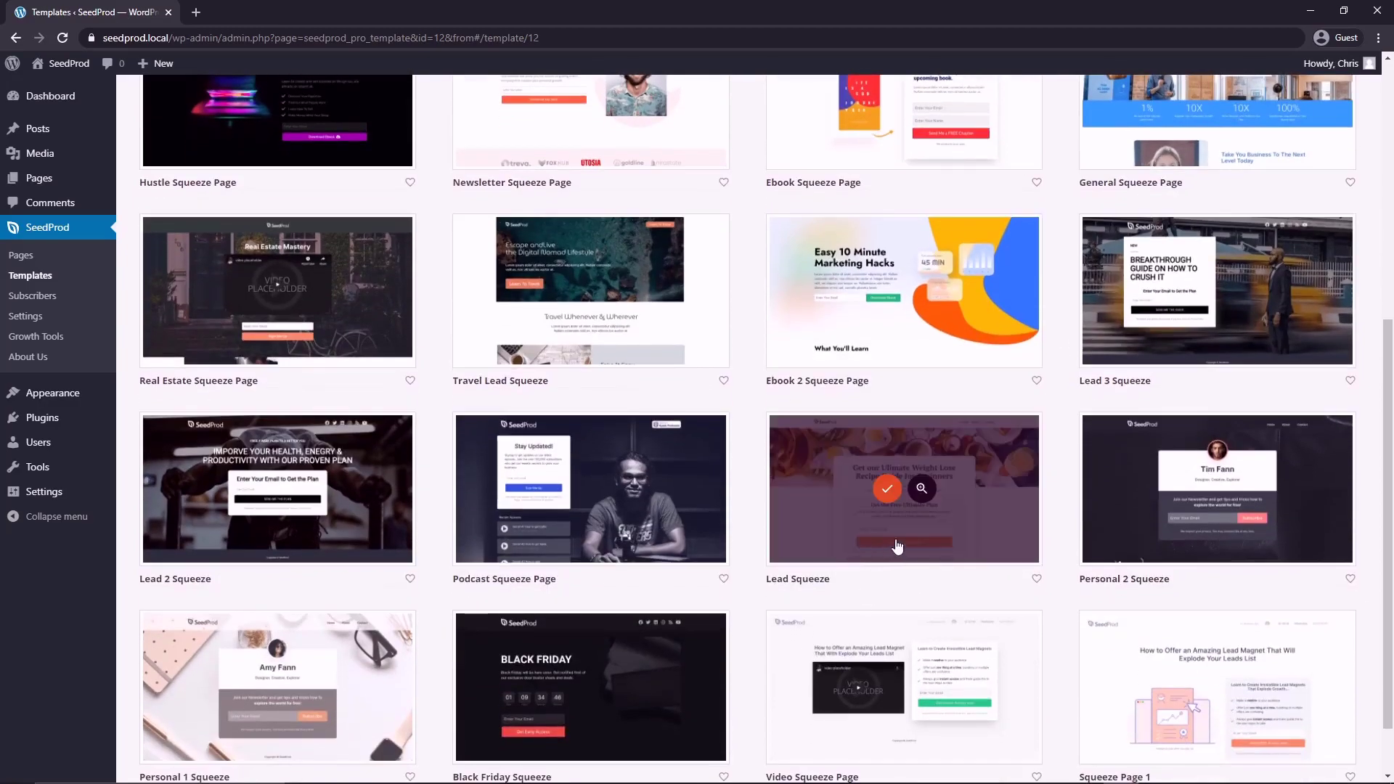
pyautogui.click(922, 490)
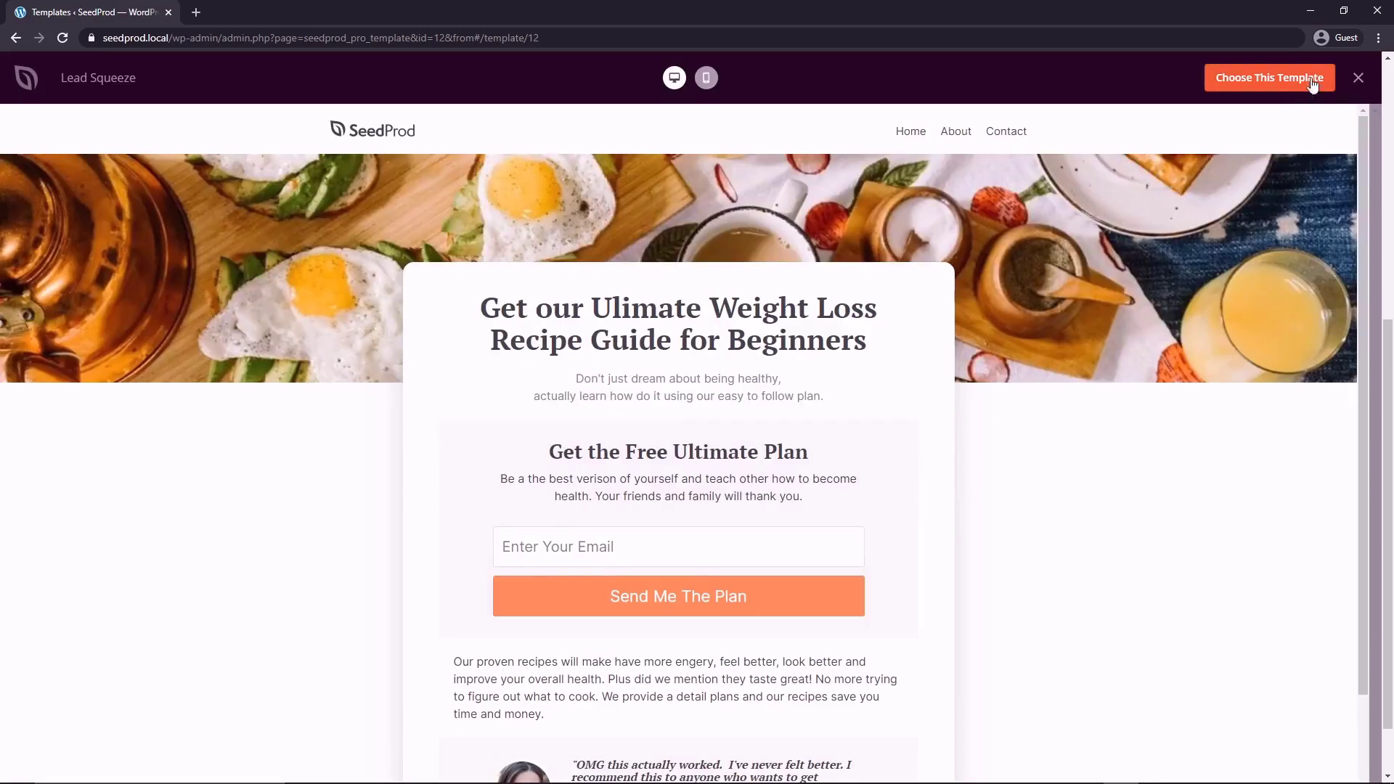
pyautogui.moveTo(1371, 165); pyautogui.dragTo(1349, 82)
pyautogui.click(1358, 79)
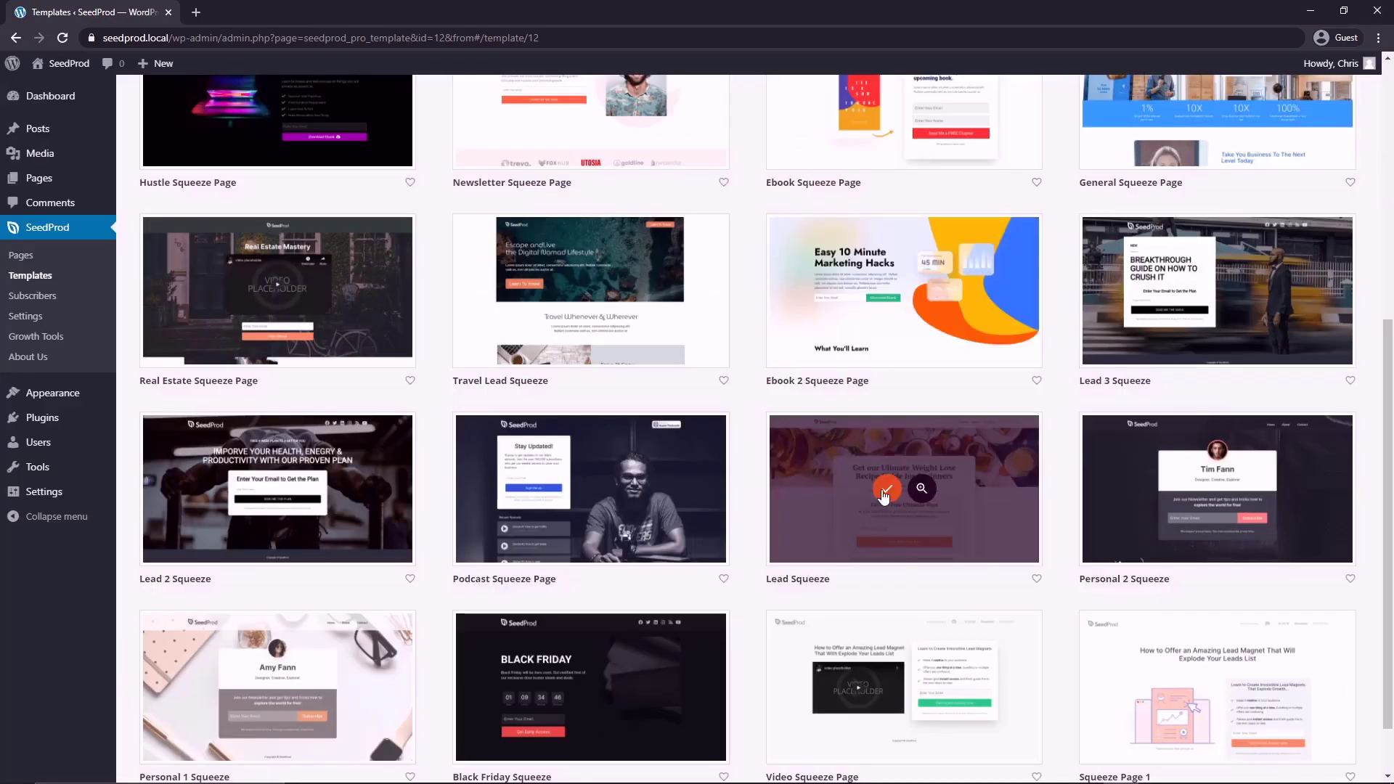
# Step: Choose Lead Squeeze, name the page 'App Page', and save to start editing
pyautogui.click(884, 495)
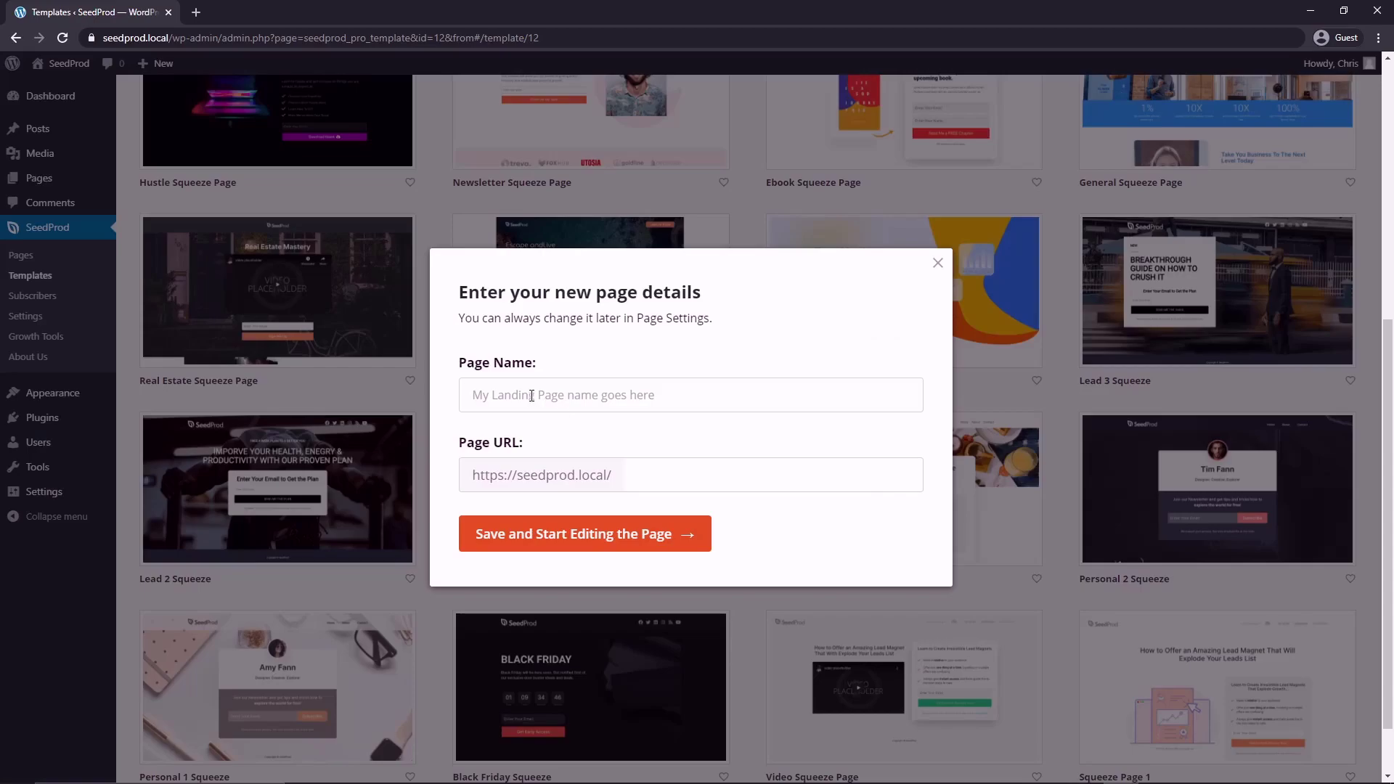
pyautogui.write('App')
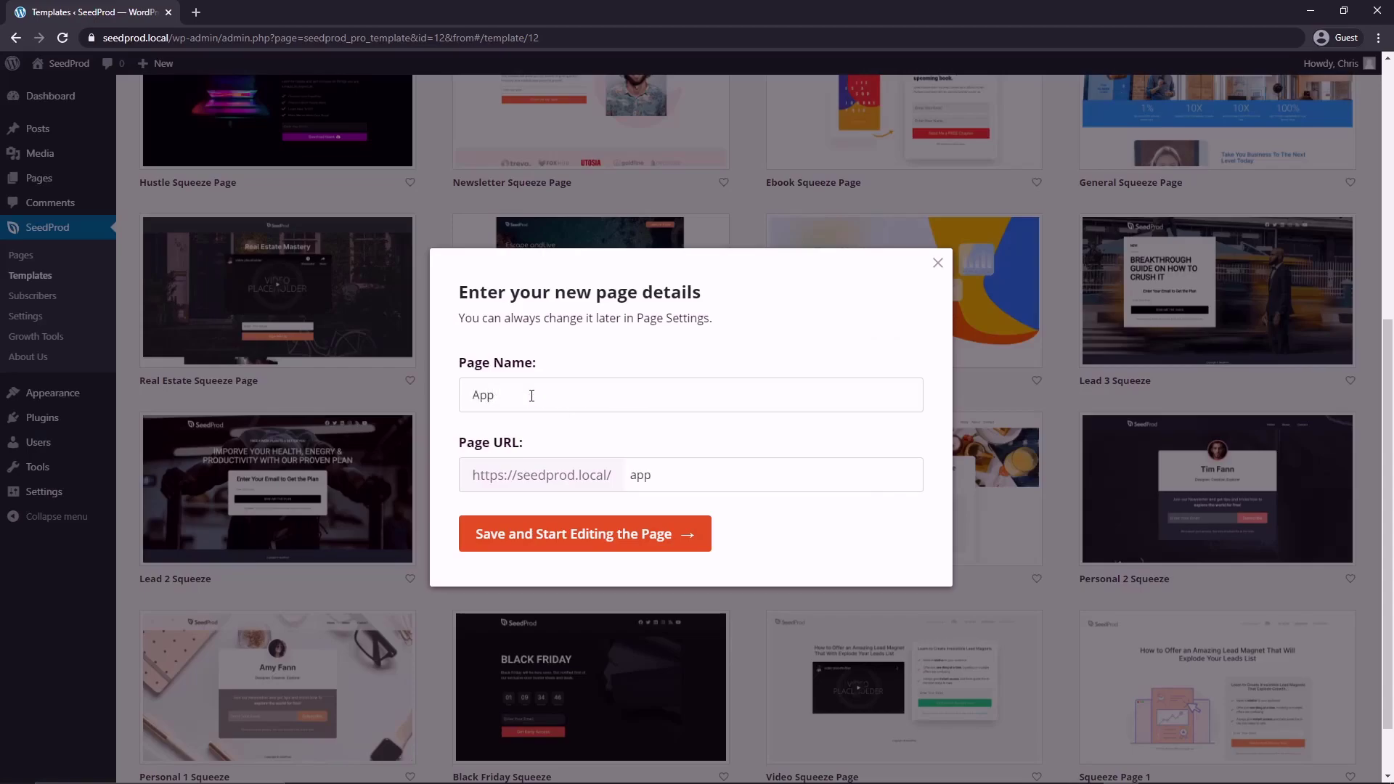
pyautogui.write(' Page')
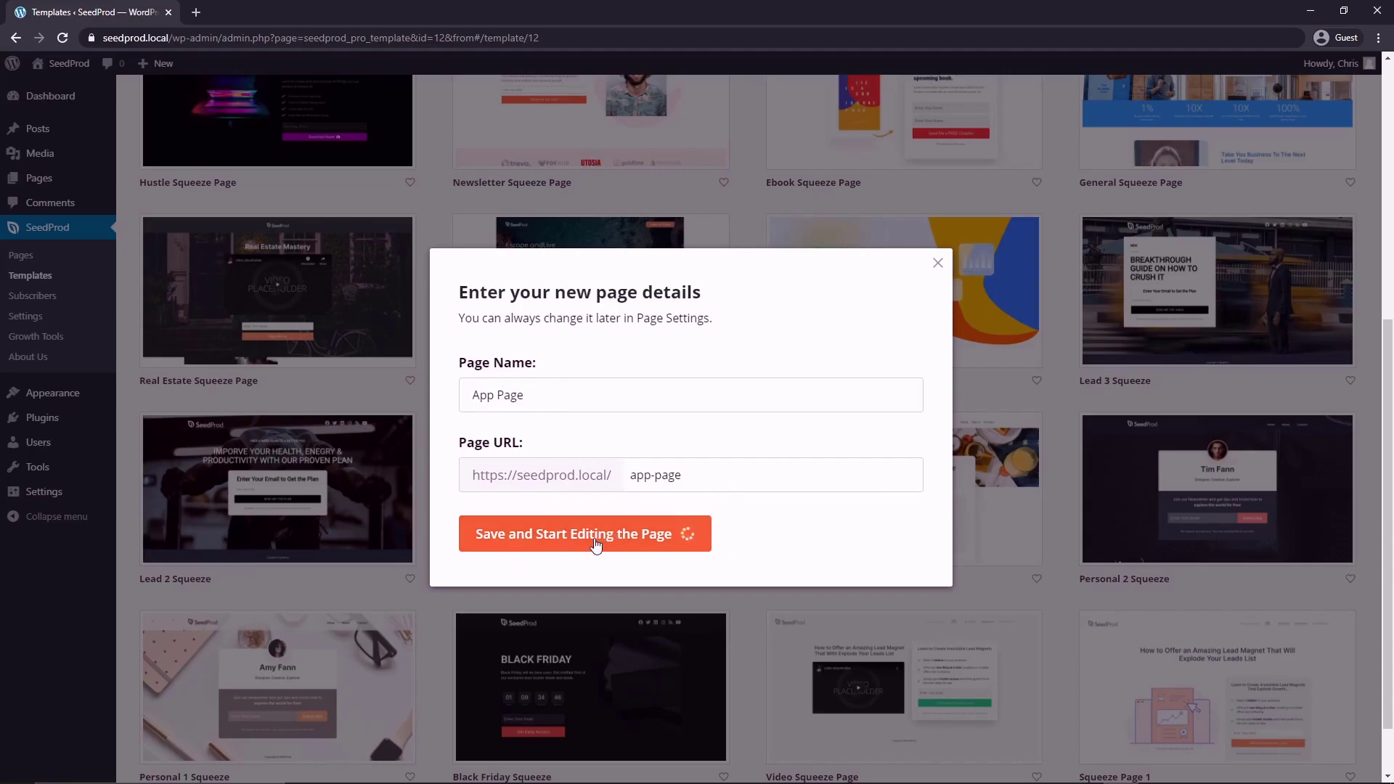
pyautogui.click(684, 533)
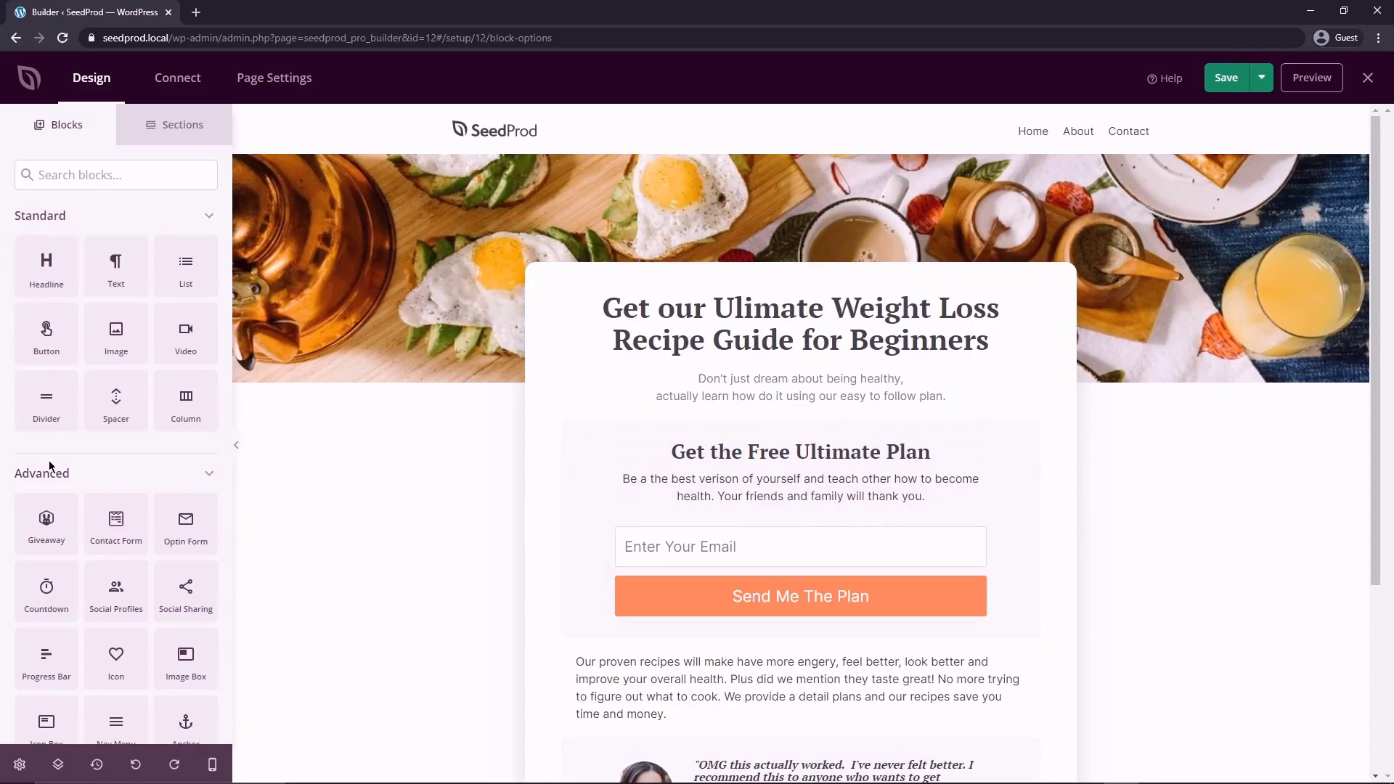
# Step: Add an extra headline above the card title, delete it, and inspect the title and testimonial image settings
pyautogui.moveTo(50, 281); pyautogui.dragTo(819, 345)
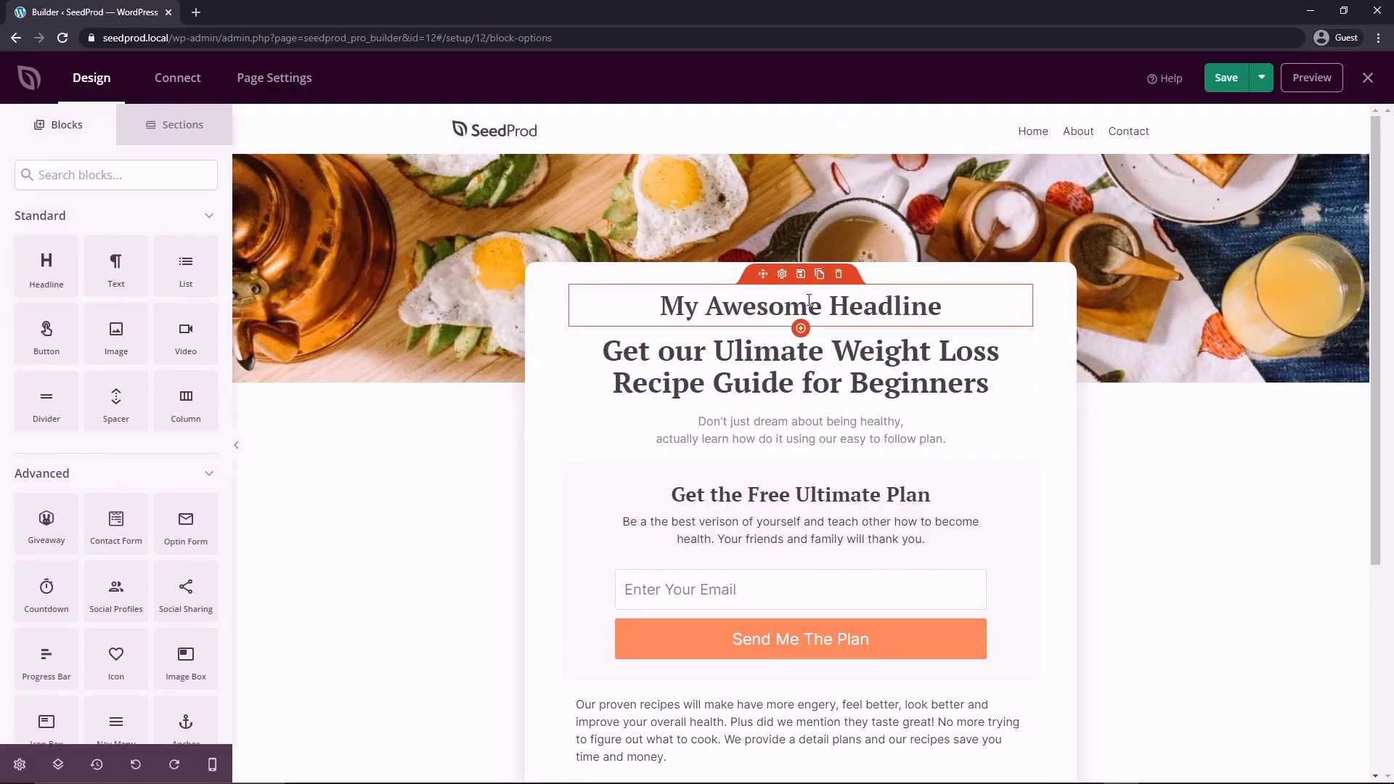
pyautogui.click(839, 275)
pyautogui.click(656, 451)
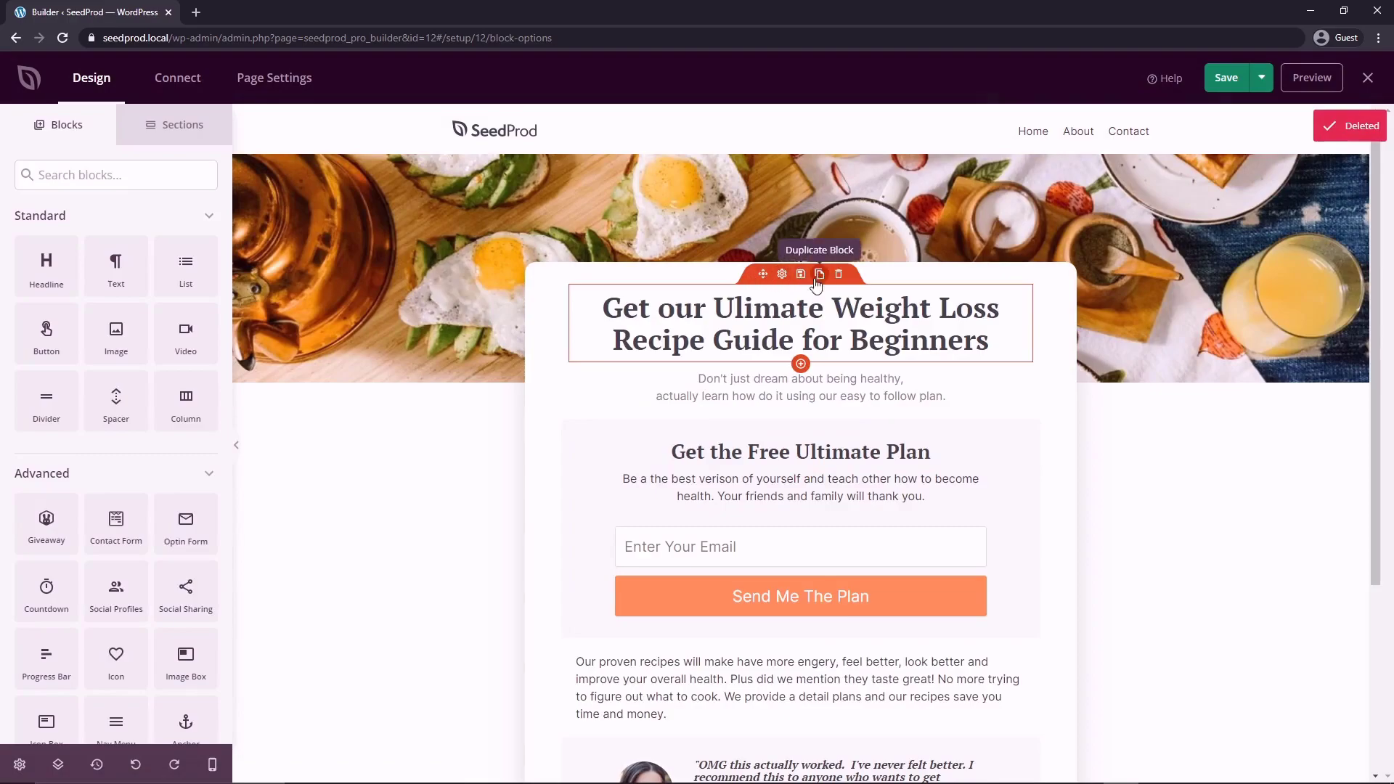
pyautogui.moveTo(761, 274); pyautogui.dragTo(772, 303)
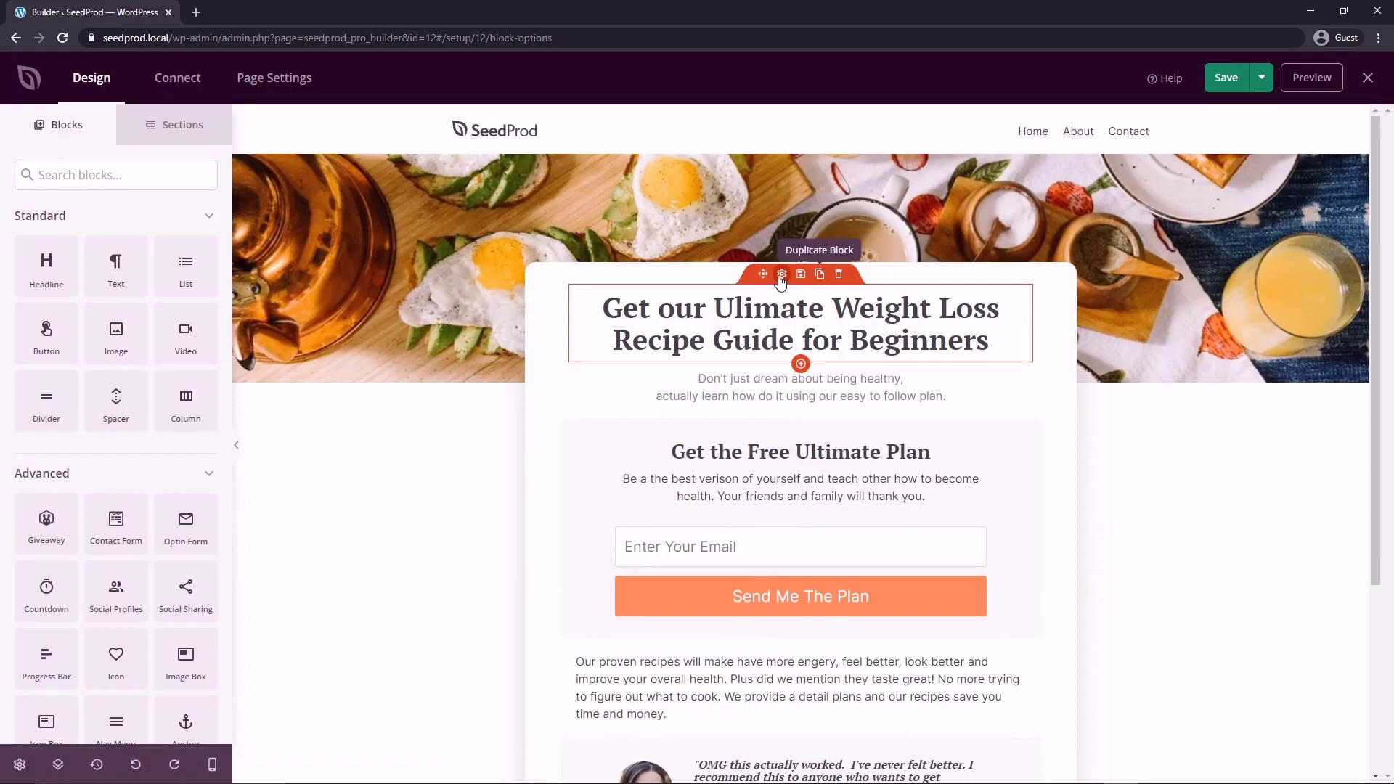
pyautogui.click(772, 305)
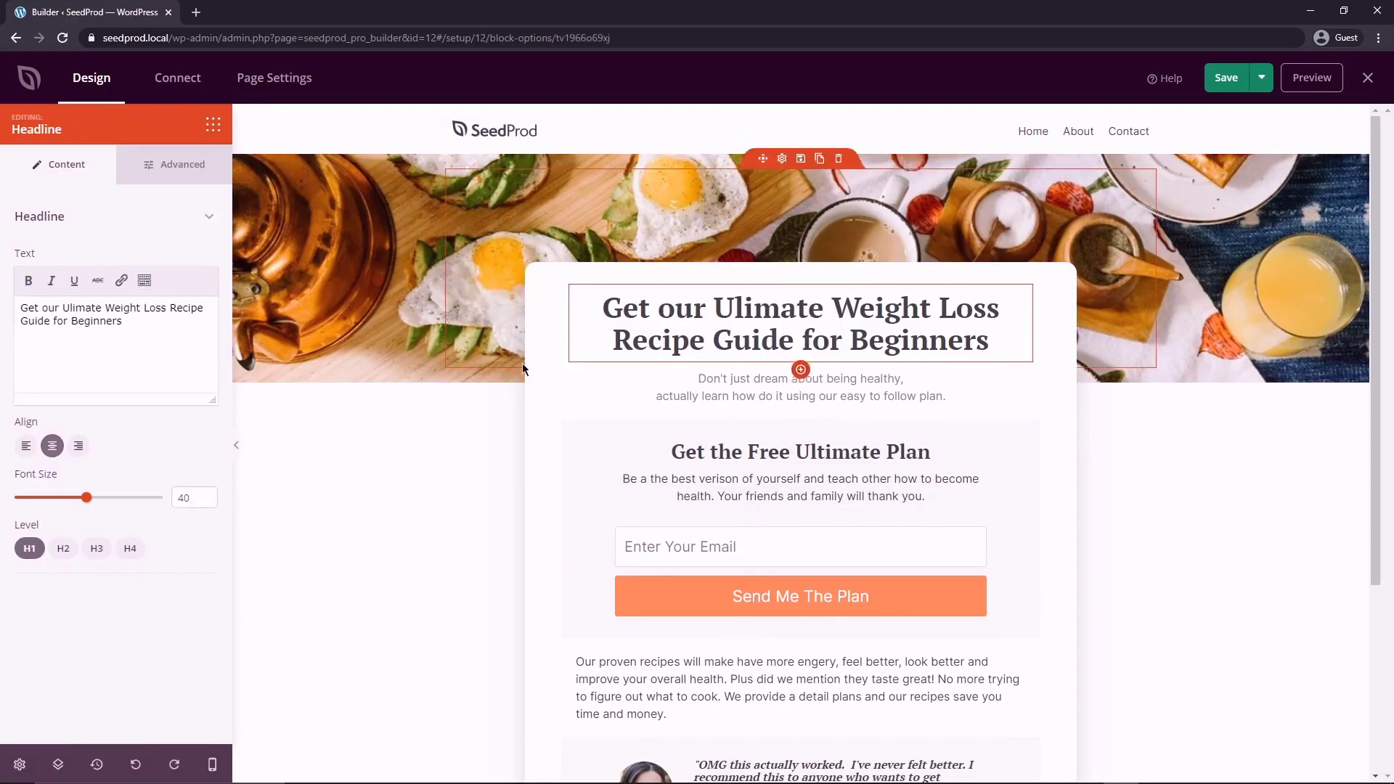
pyautogui.scroll(-3, 710, 581)
pyautogui.click(642, 573)
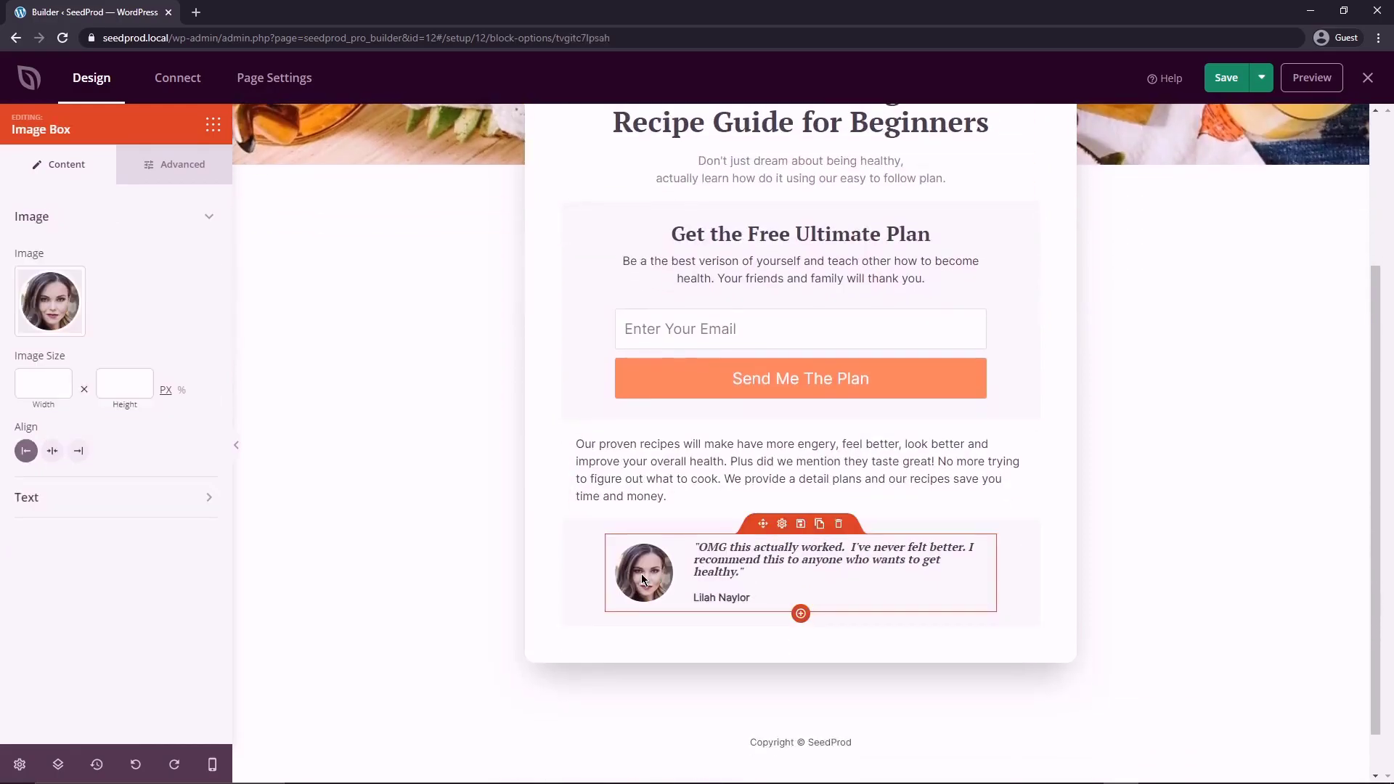
pyautogui.moveTo(54, 317)
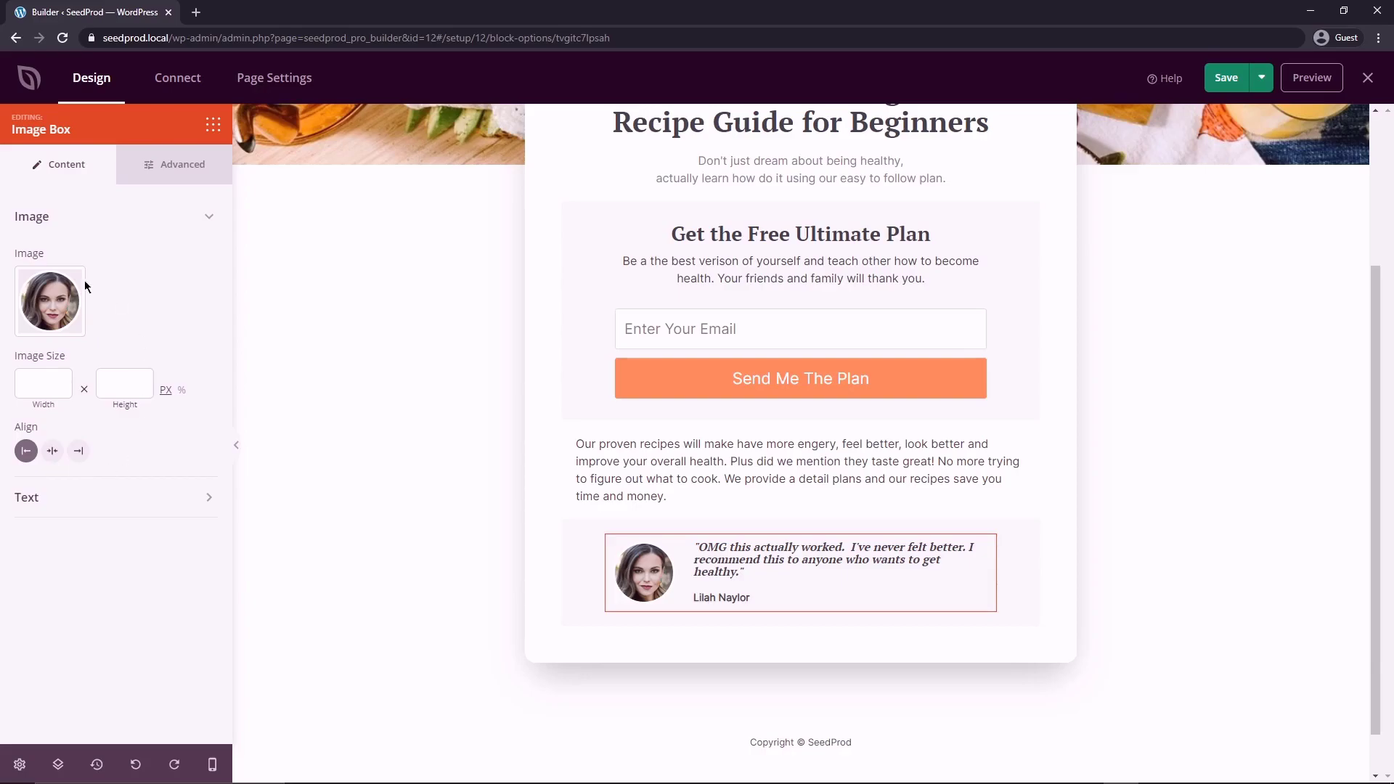
pyautogui.scroll(3, 621, 428)
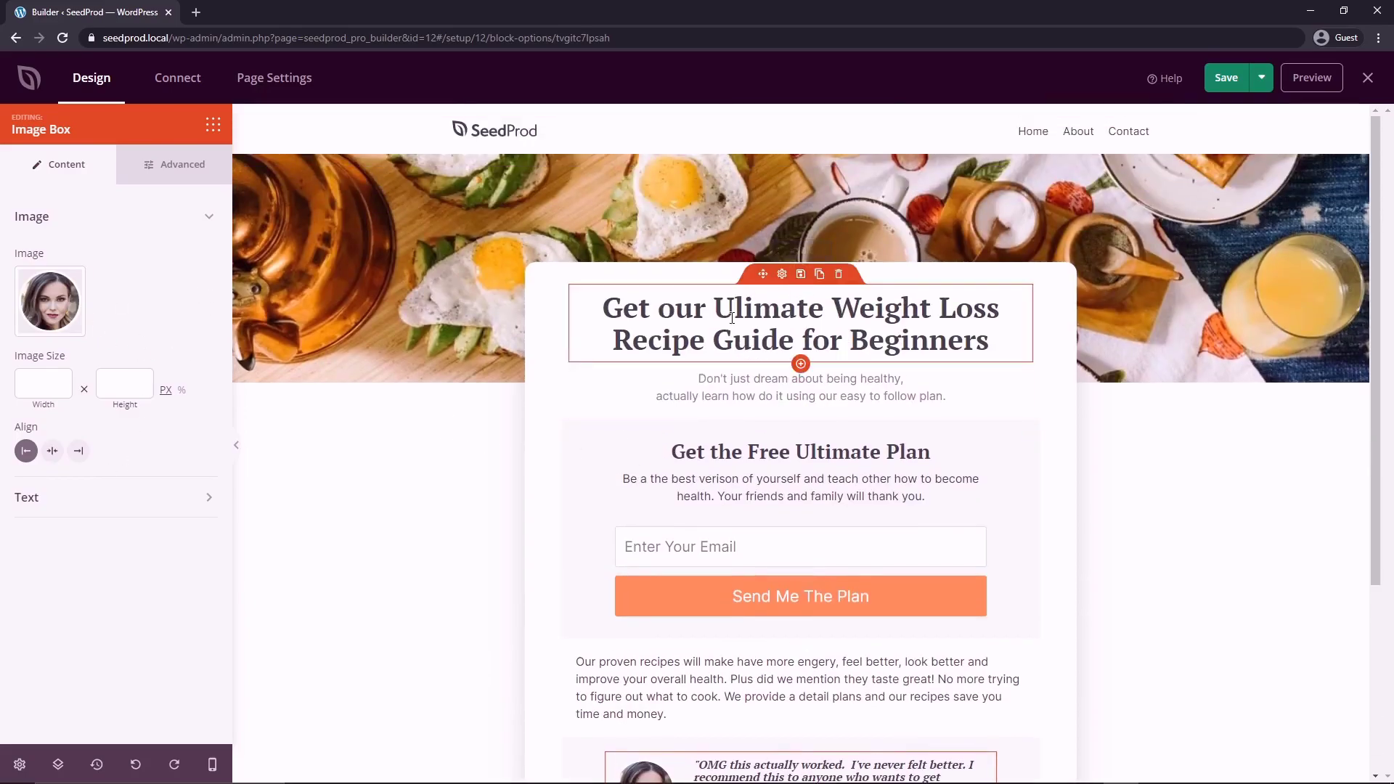
# Step: Duplicate the title headline and delete the copy, leaving a single recipe headline
pyautogui.moveTo(684, 306); pyautogui.dragTo(931, 341)
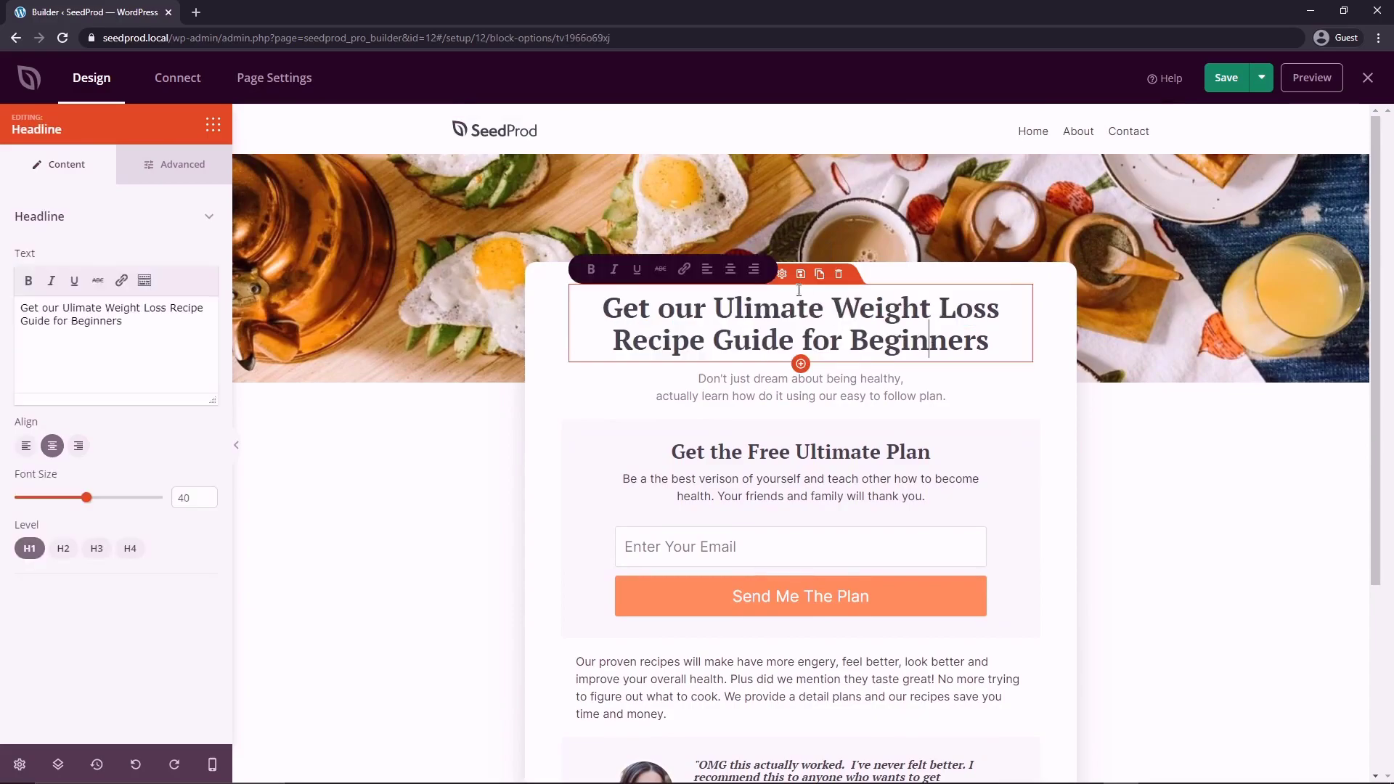
pyautogui.click(211, 128)
pyautogui.scroll(-3, 84, 356)
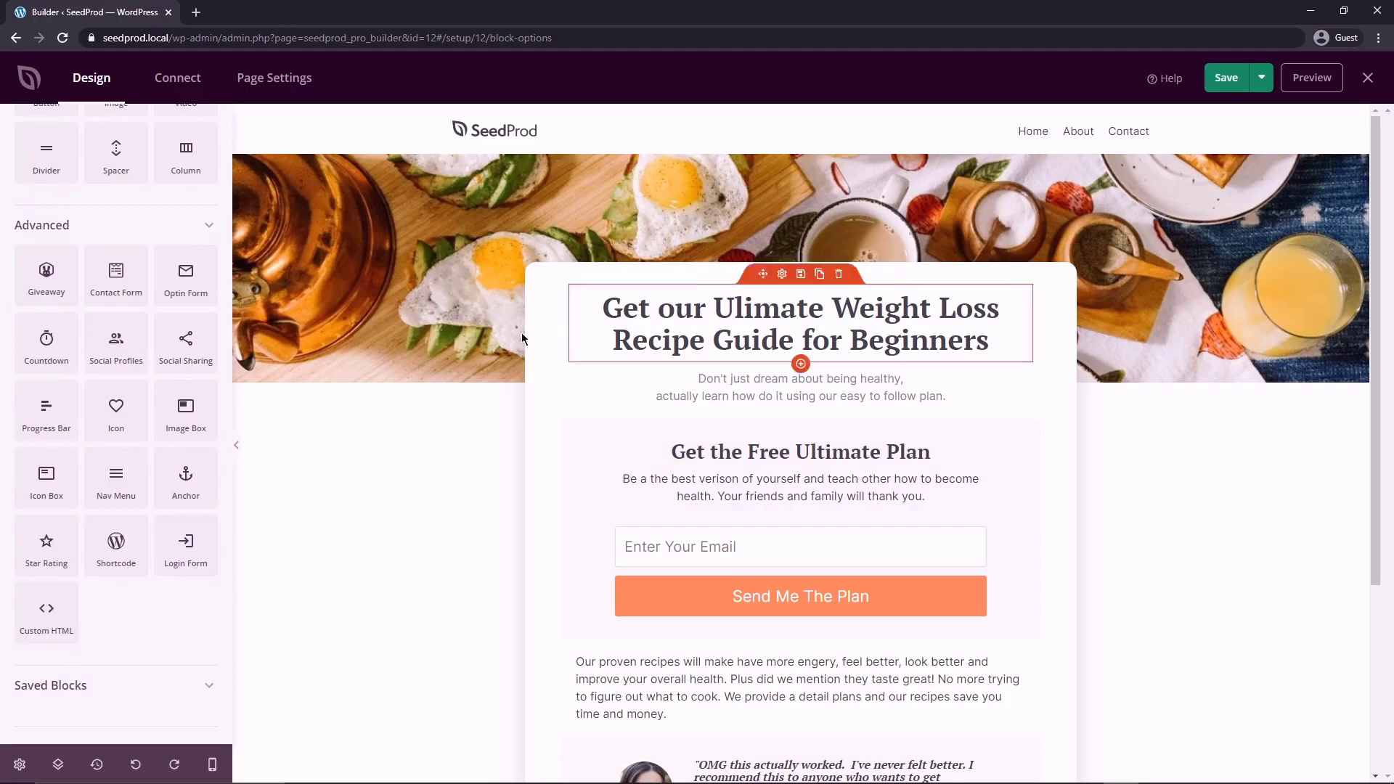
pyautogui.scroll(3, 116, 465)
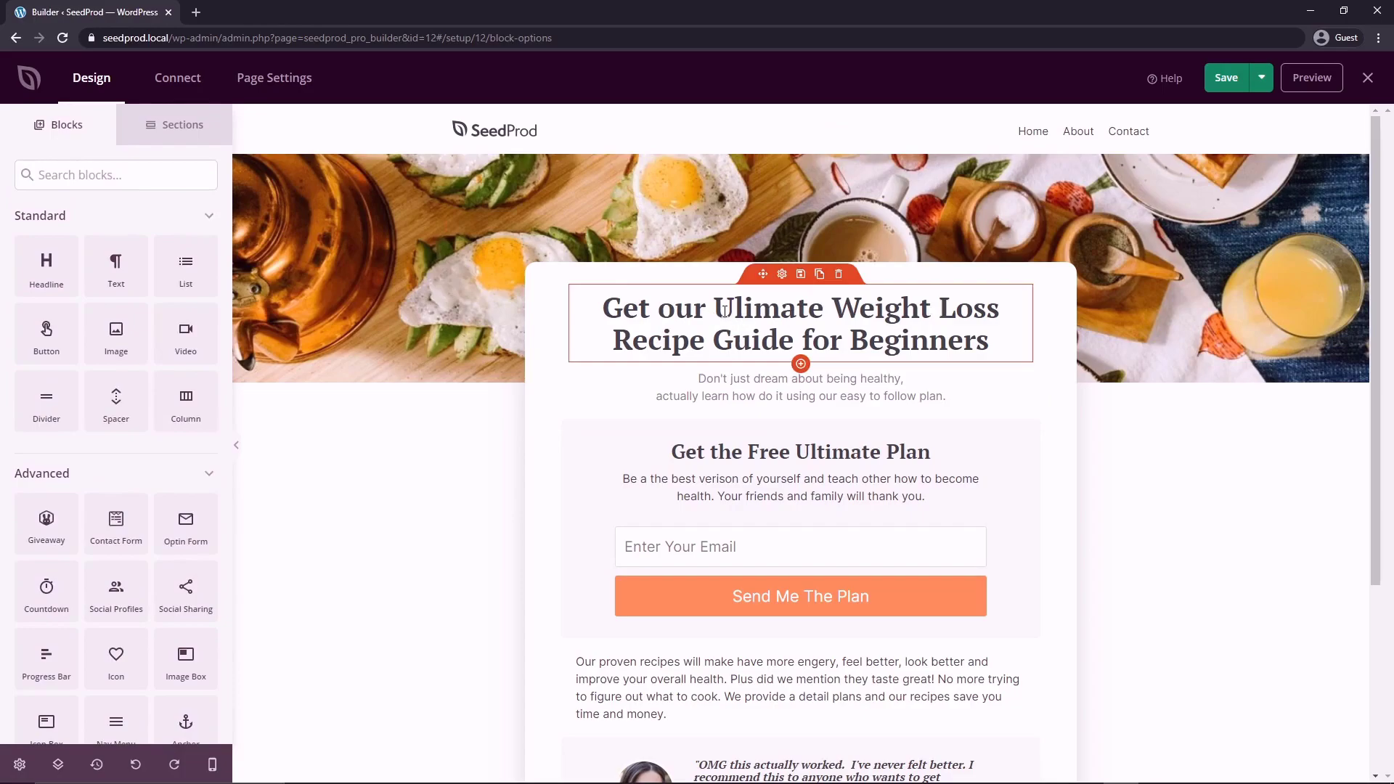
pyautogui.click(819, 273)
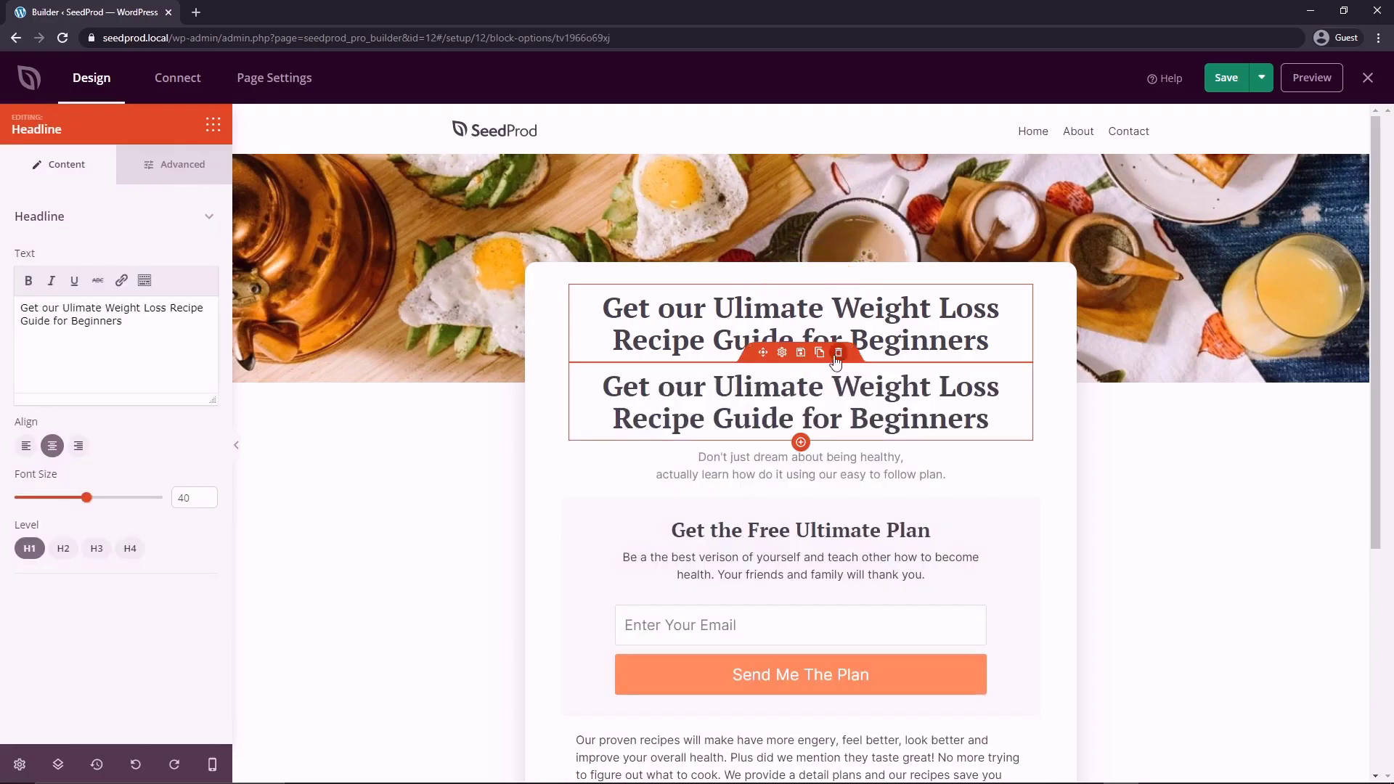
pyautogui.click(839, 352)
pyautogui.click(649, 451)
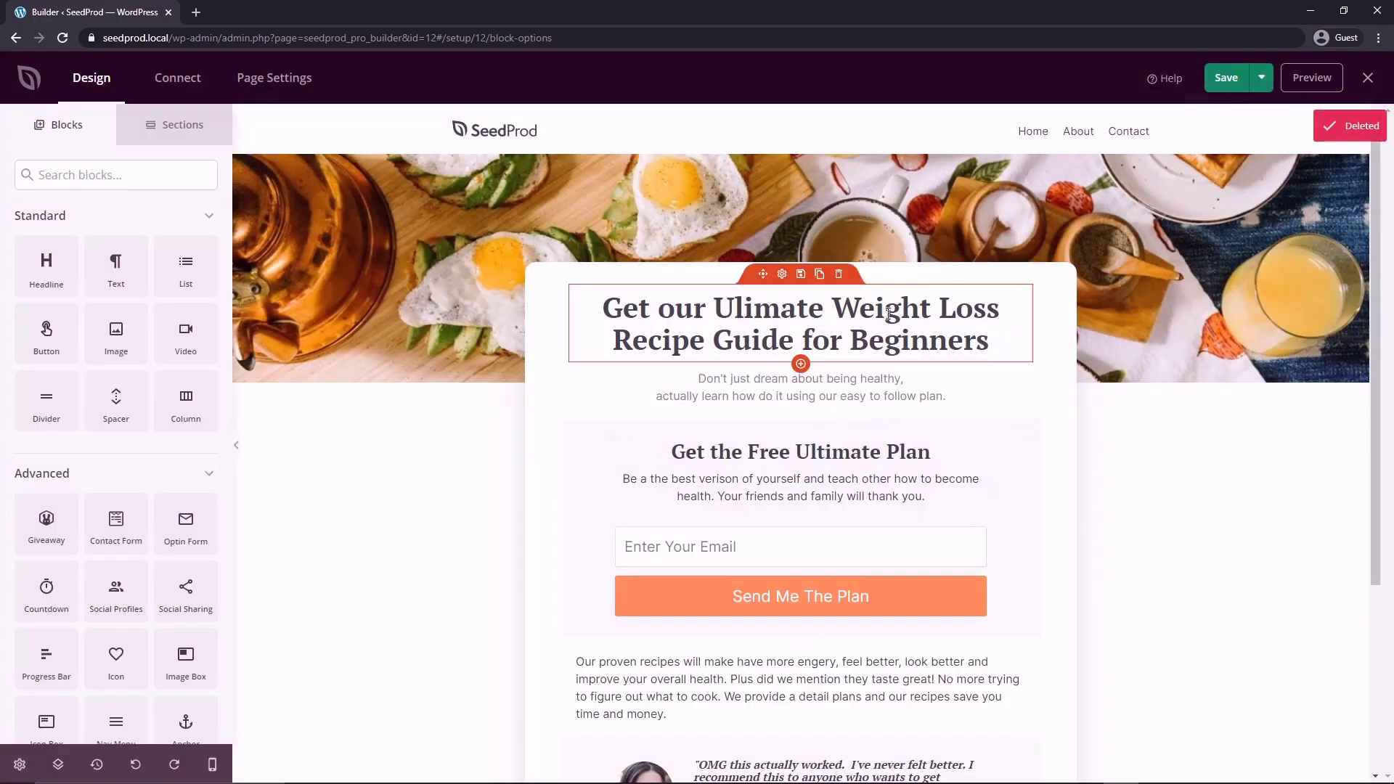
pyautogui.moveTo(1378, 246); pyautogui.dragTo(1367, 196)
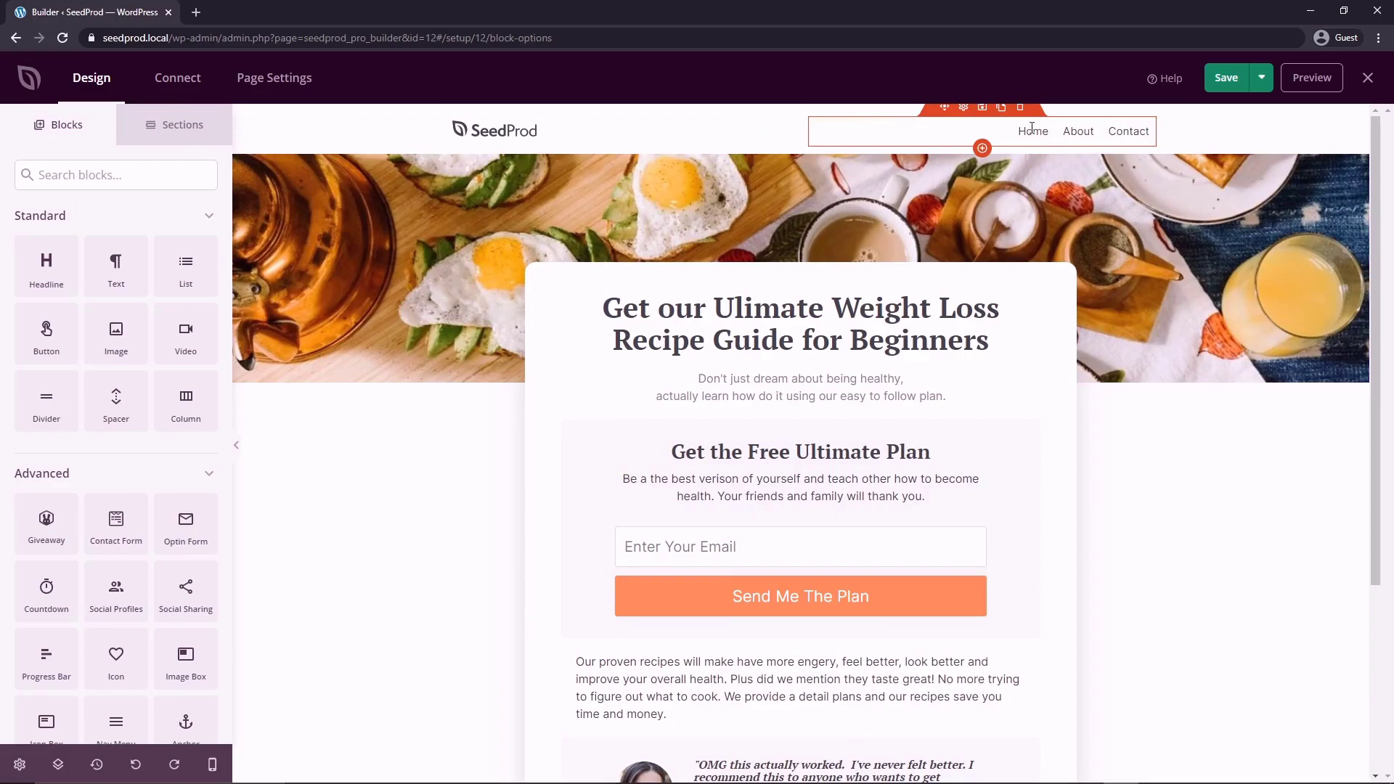
# Step: Delete the logo-and-menu header and retitle the headline 'Fitness App' at font size 72
pyautogui.click(389, 129)
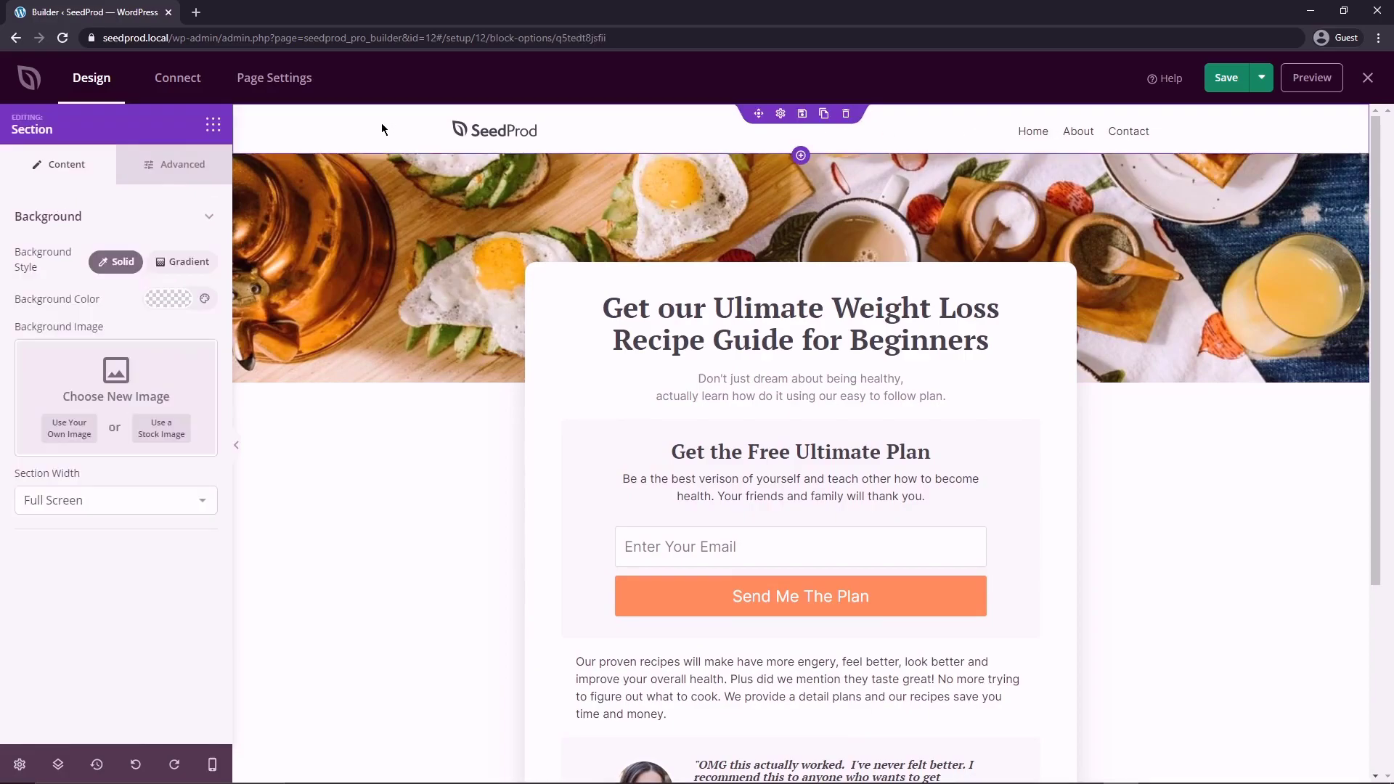
pyautogui.click(845, 113)
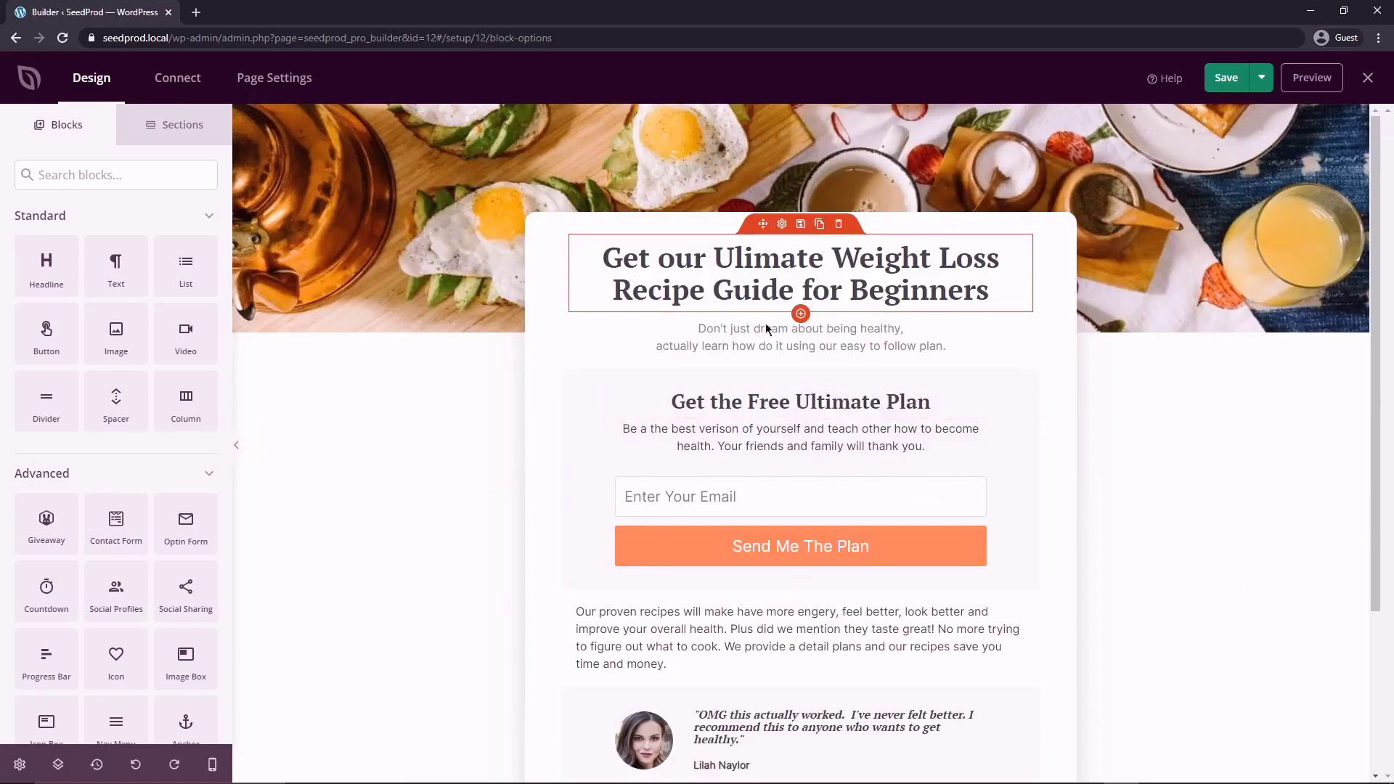
pyautogui.click(748, 267)
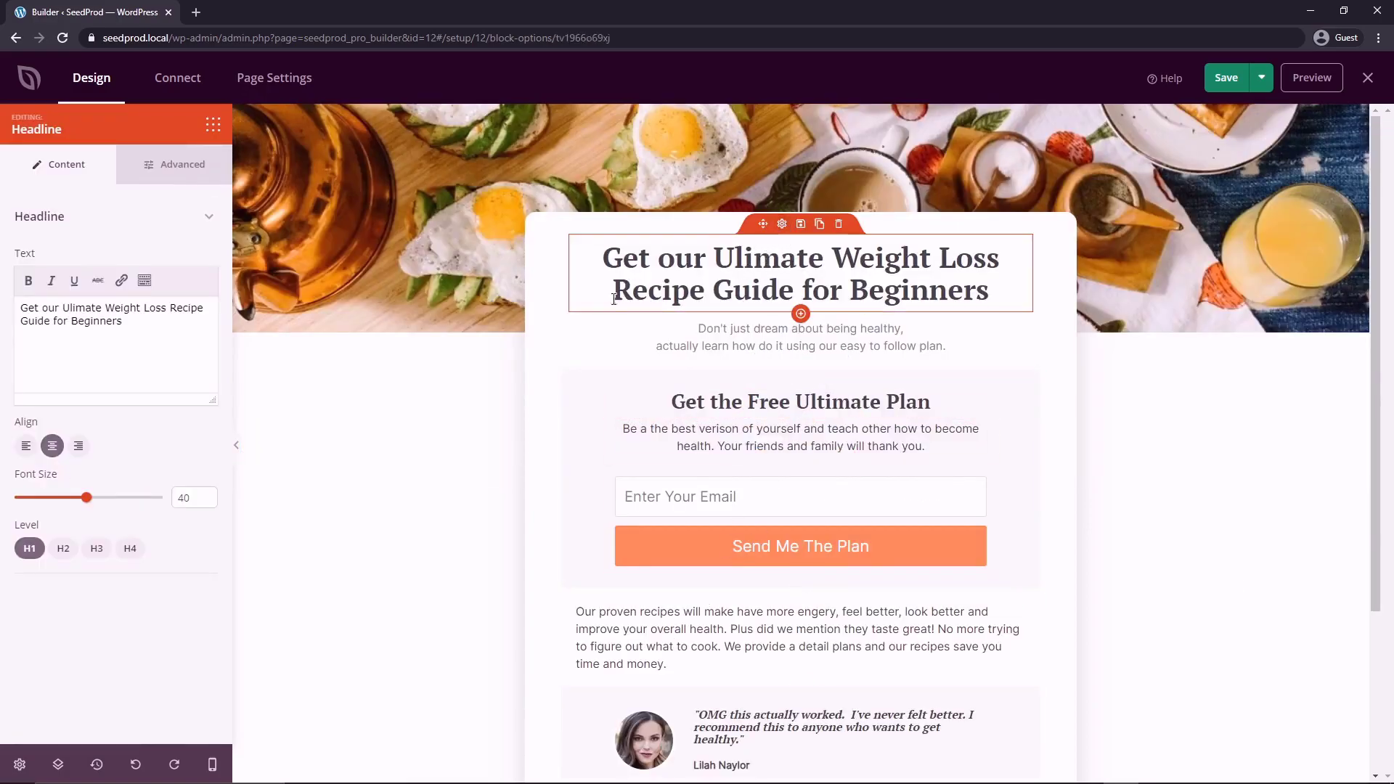
pyautogui.moveTo(130, 326); pyautogui.dragTo(3, 305)
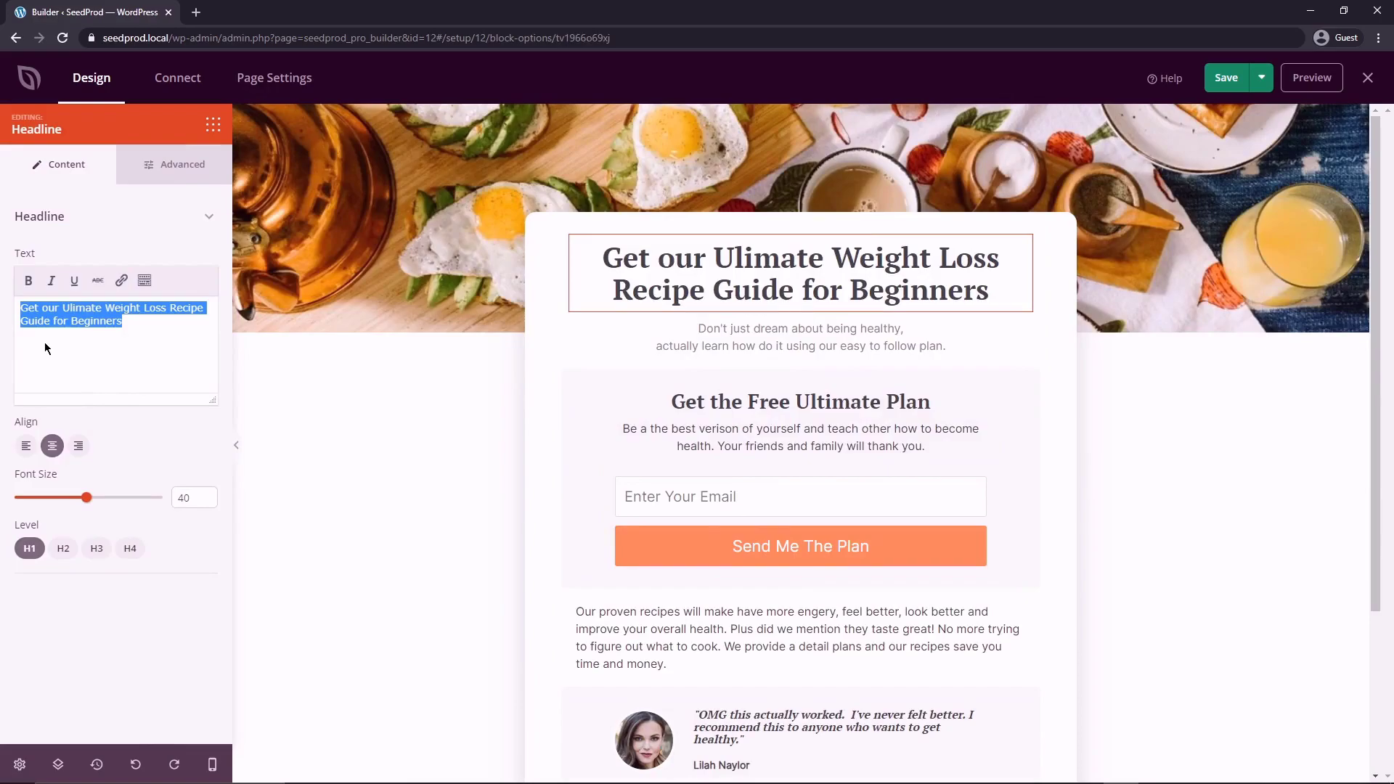
pyautogui.write('Fitness App')
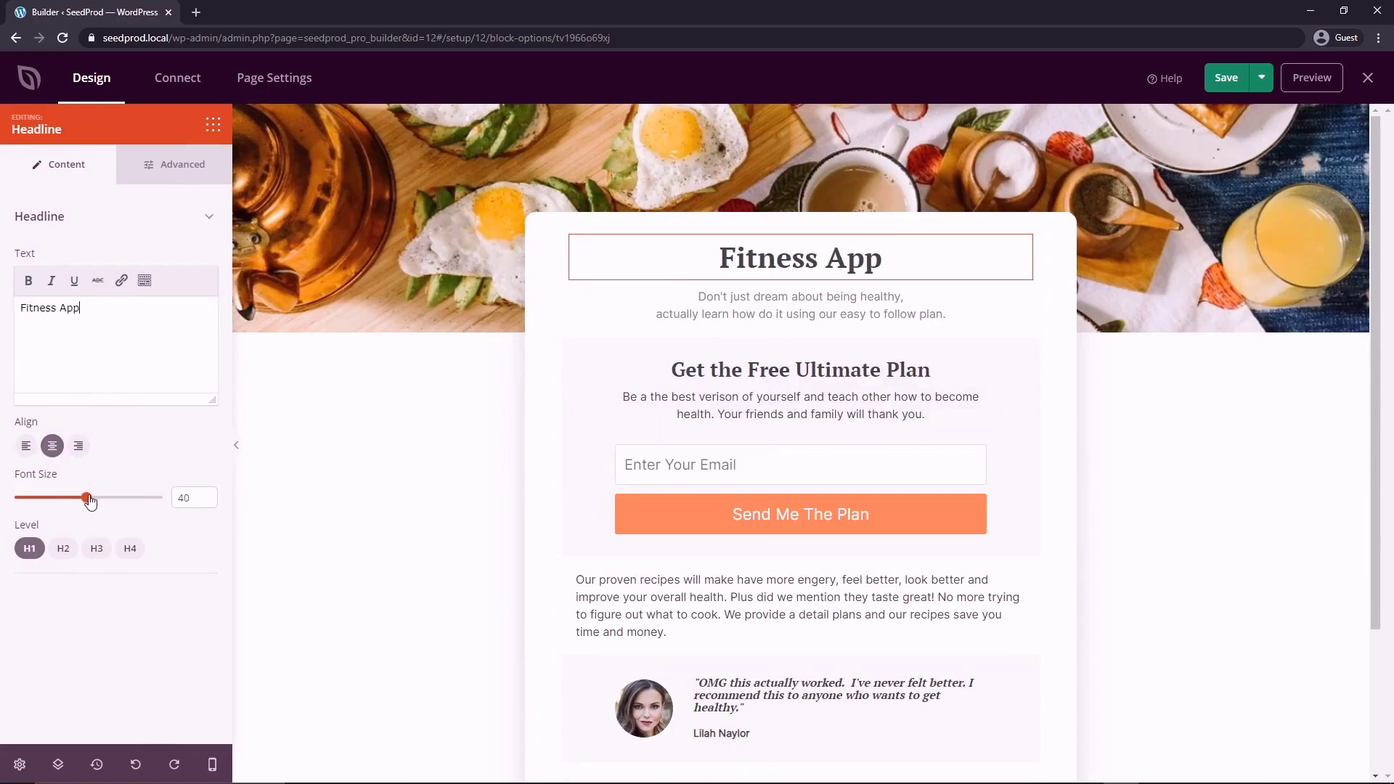
pyautogui.moveTo(87, 498); pyautogui.dragTo(211, 505)
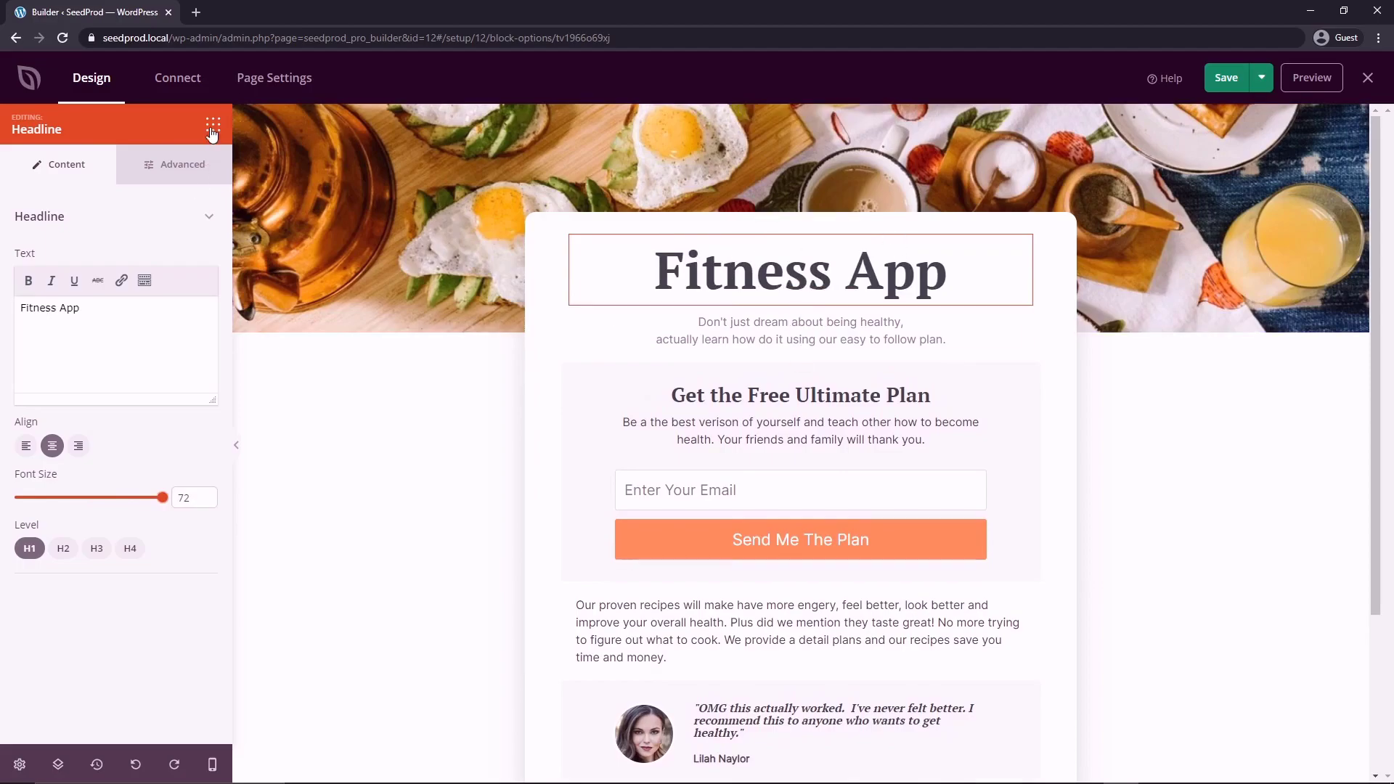
# Step: Replace the subheading text with the pasted #1 fitness app tagline
pyautogui.click(617, 327)
pyautogui.moveTo(142, 385); pyautogui.dragTo(9, 313)
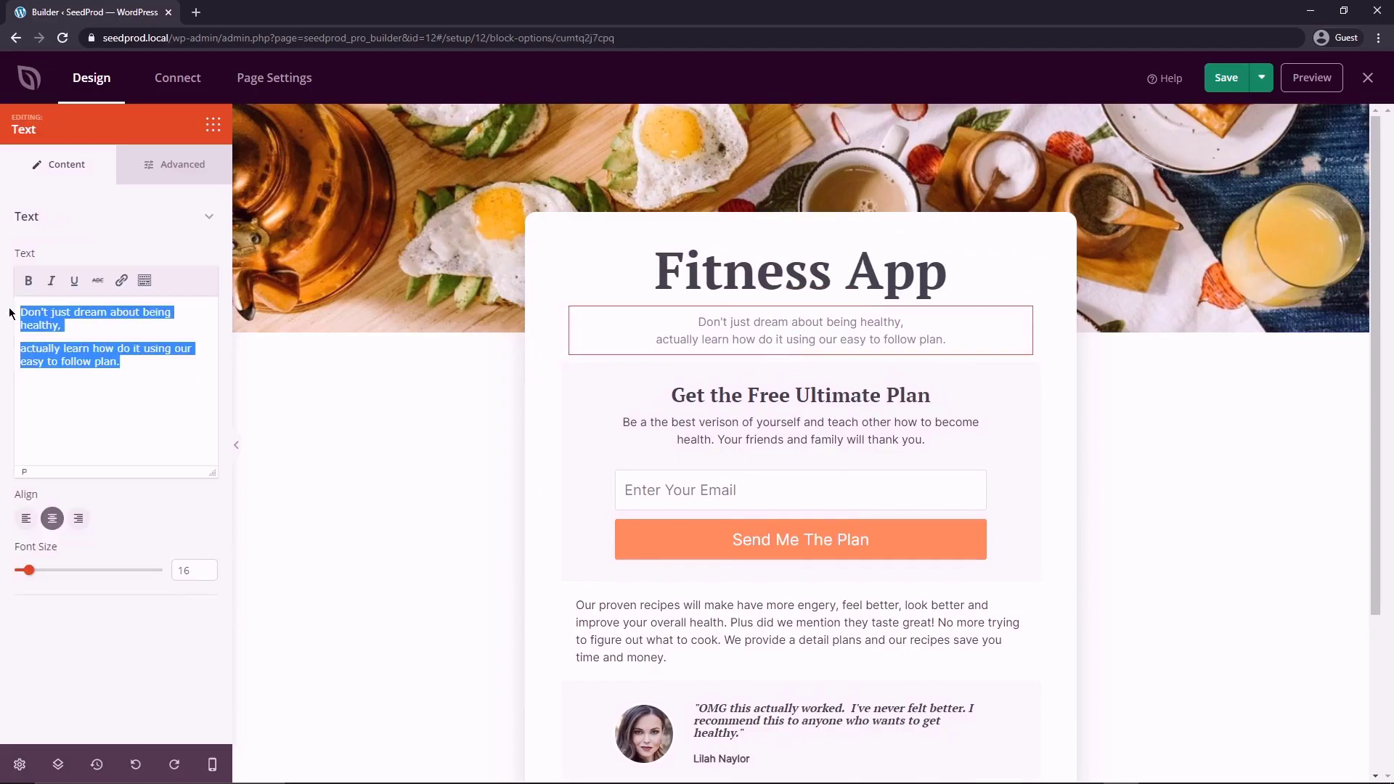
pyautogui.write('The #1 app in the world for all your fitness needs.')
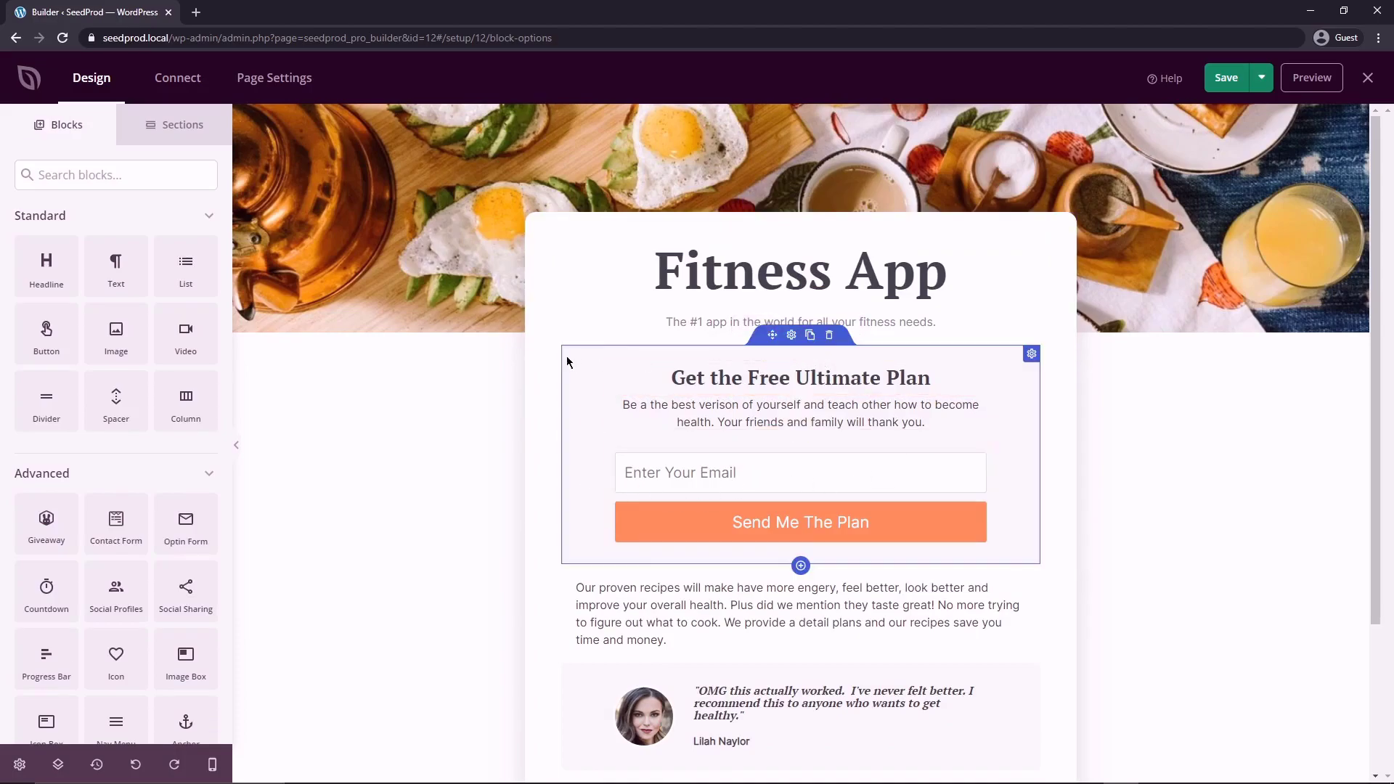
# Step: Duplicate the 'Get the Free Ultimate Plan' optin row and move the copy below the testimonial
pyautogui.click(810, 335)
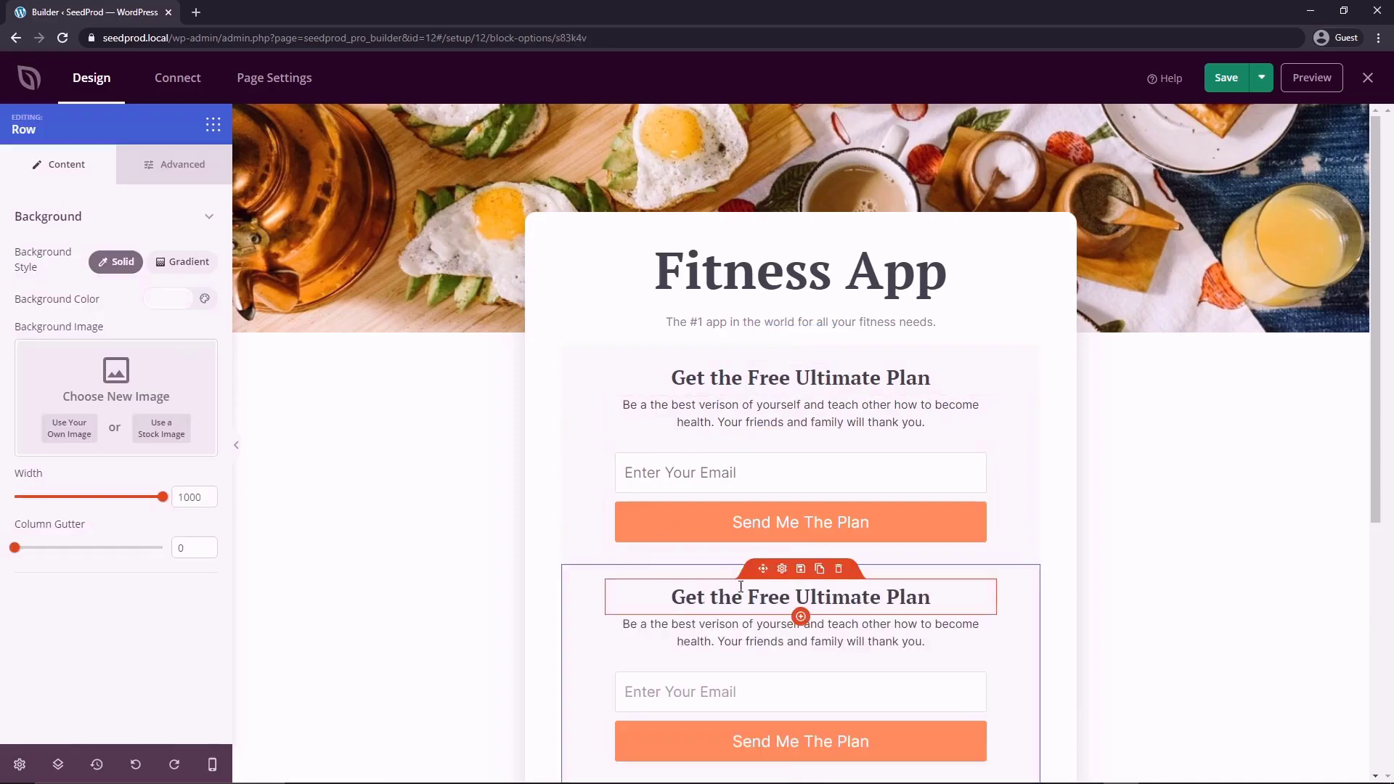
pyautogui.scroll(-3, 780, 547)
pyautogui.scroll(-2, 780, 547)
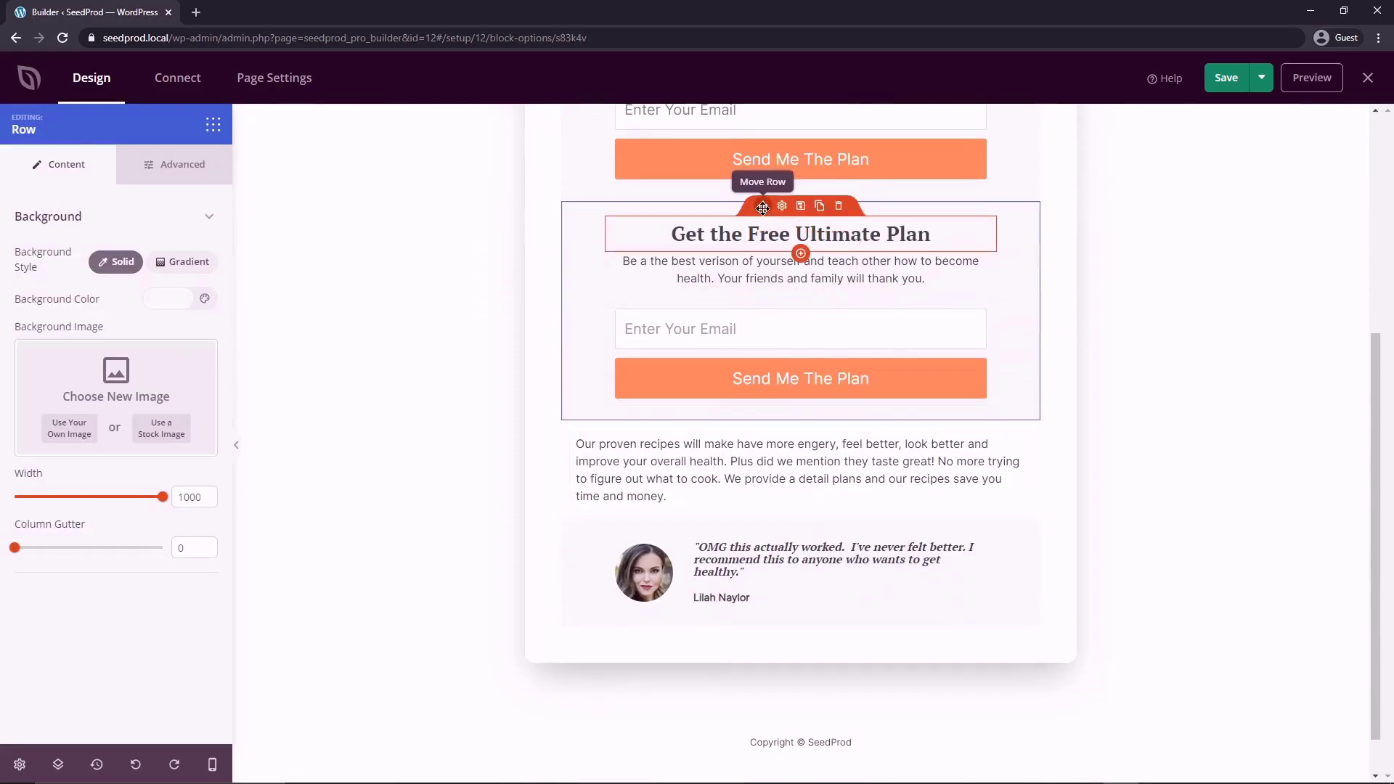
pyautogui.moveTo(773, 194); pyautogui.dragTo(761, 558)
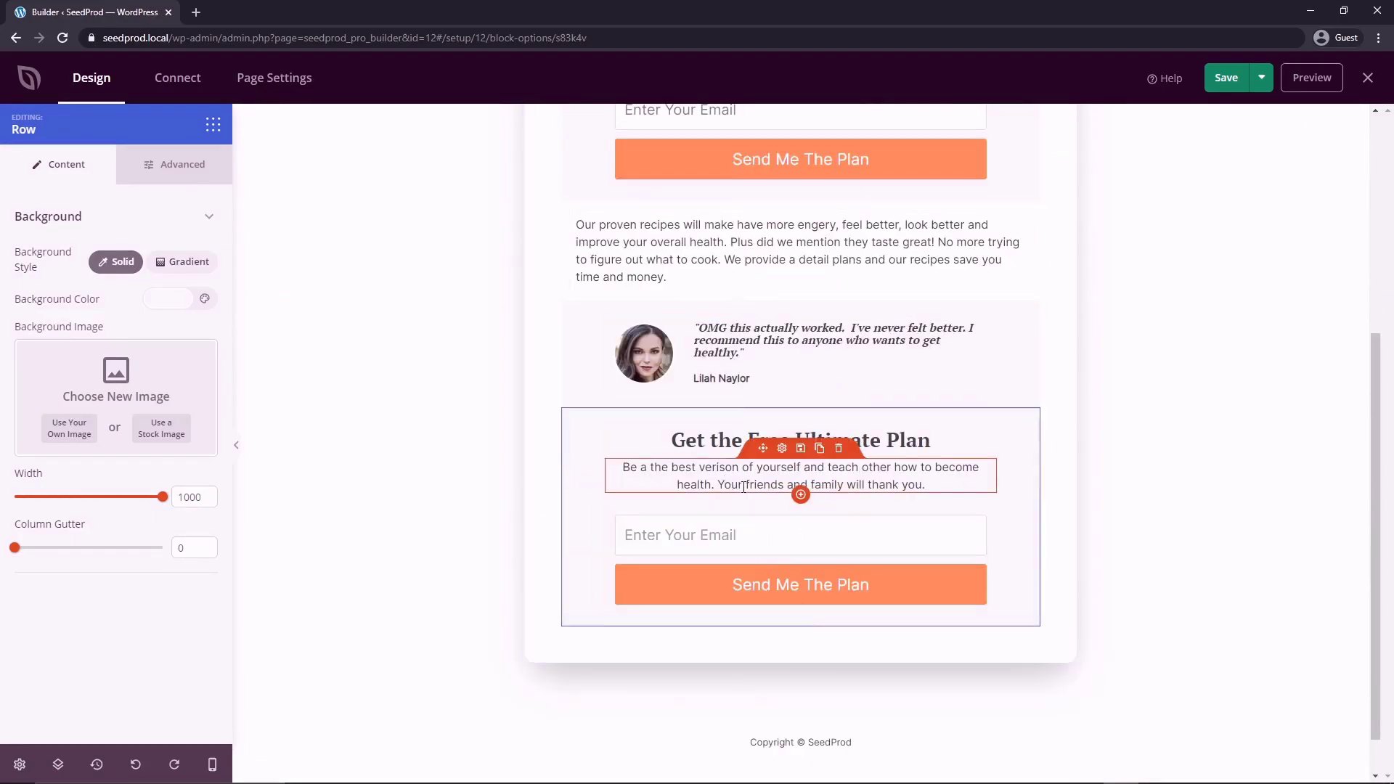
pyautogui.scroll(5, 906, 361)
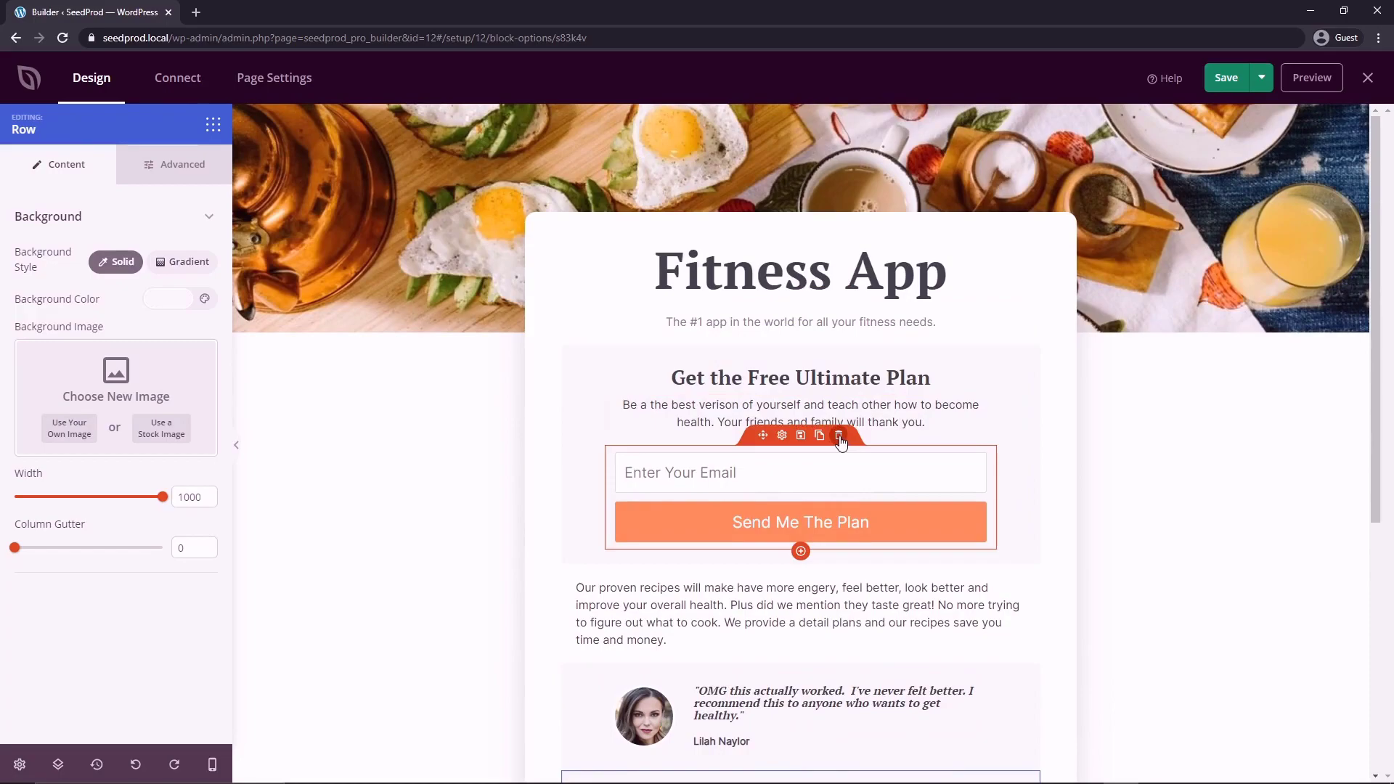
# Step: Replace the first row's email form with a button labelled 'Download Our App'
pyautogui.click(839, 435)
pyautogui.click(653, 450)
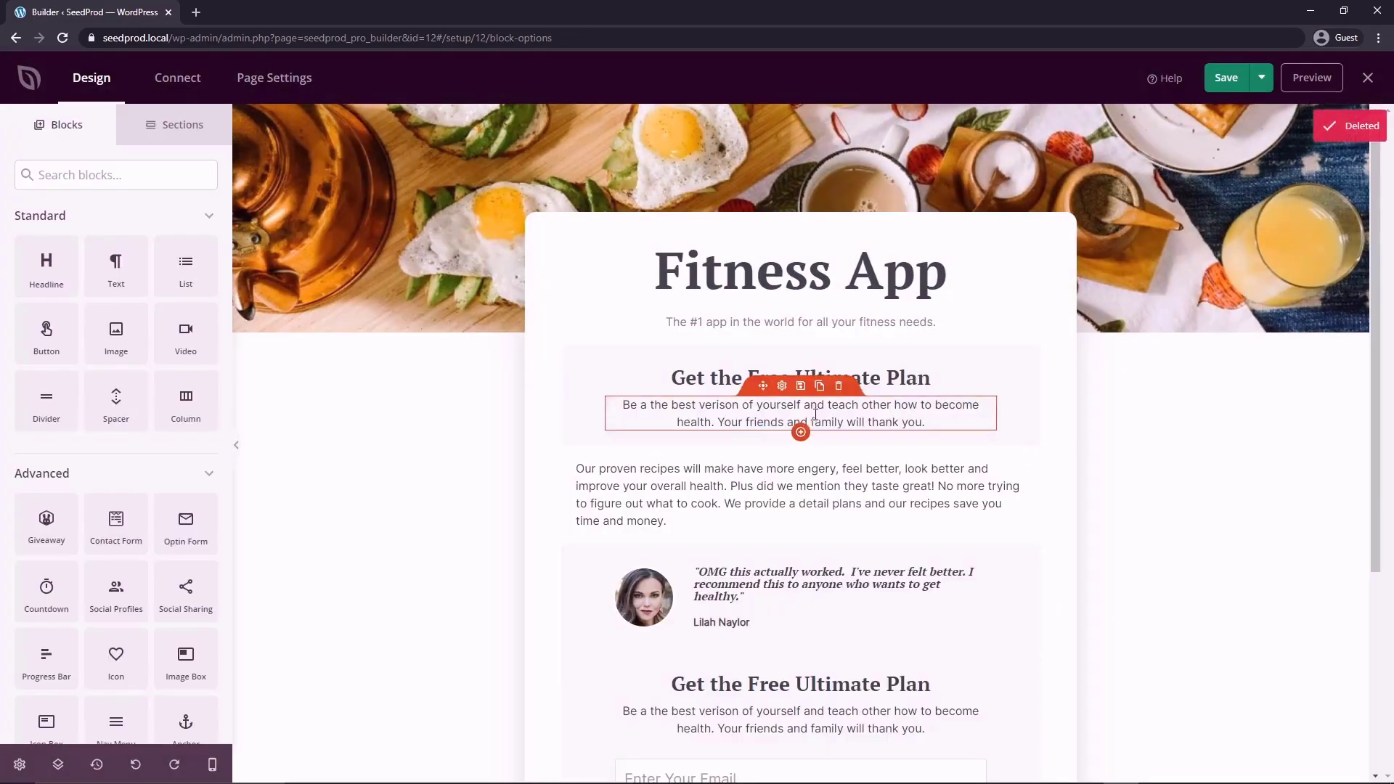
pyautogui.moveTo(54, 334); pyautogui.dragTo(841, 472)
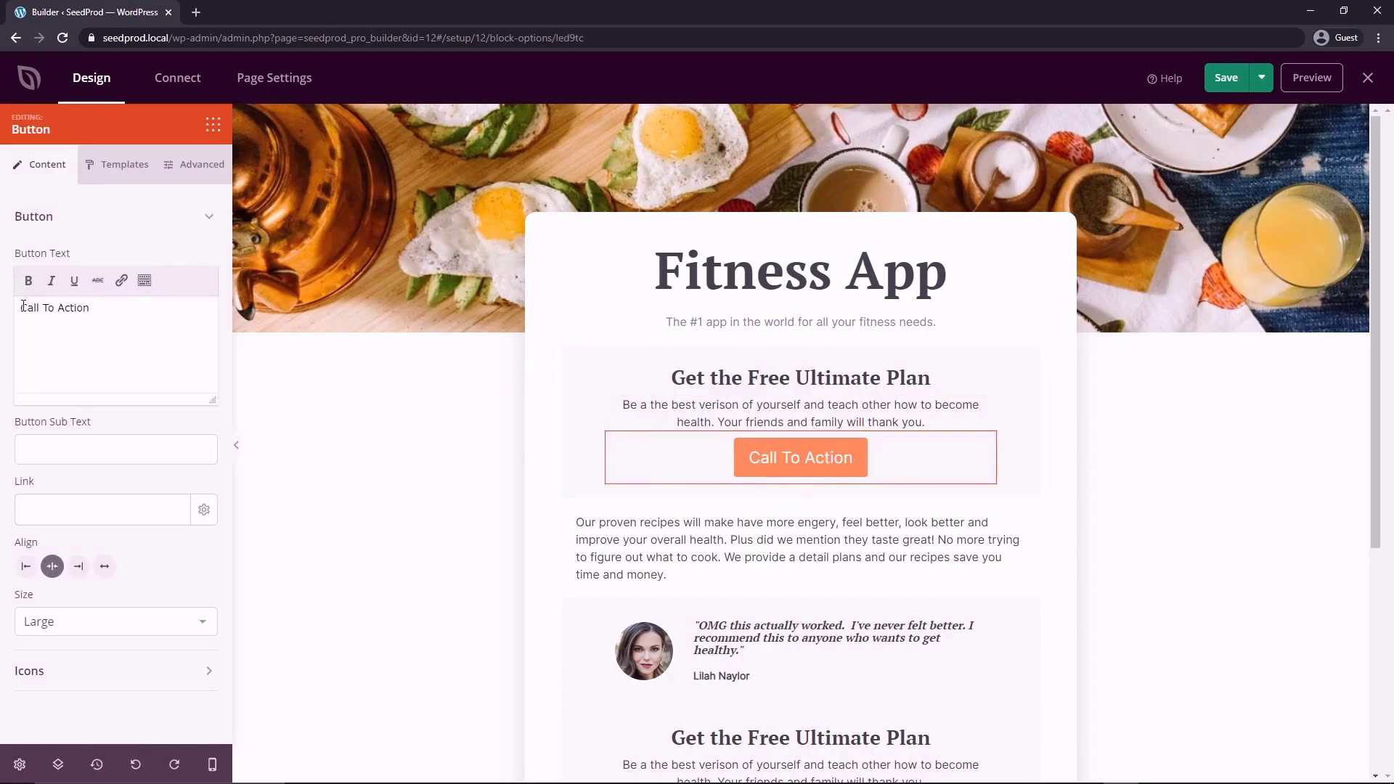
pyautogui.moveTo(91, 308); pyautogui.dragTo(4, 289)
pyautogui.write('Download Our App')
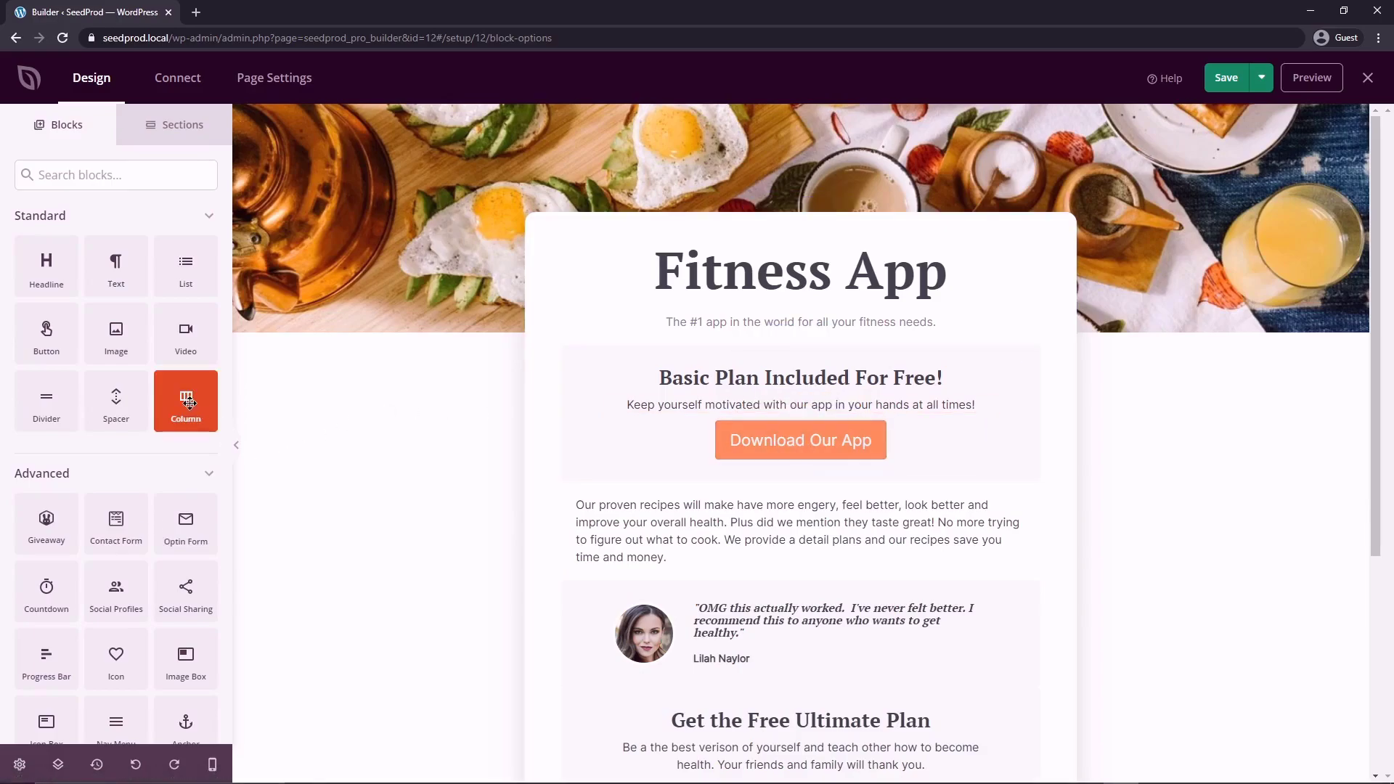
# Step: Add a two-column layout below the Download Our App button with an image in each column
pyautogui.moveTo(186, 400); pyautogui.dragTo(642, 425)
pyautogui.moveTo(825, 469); pyautogui.dragTo(841, 492)
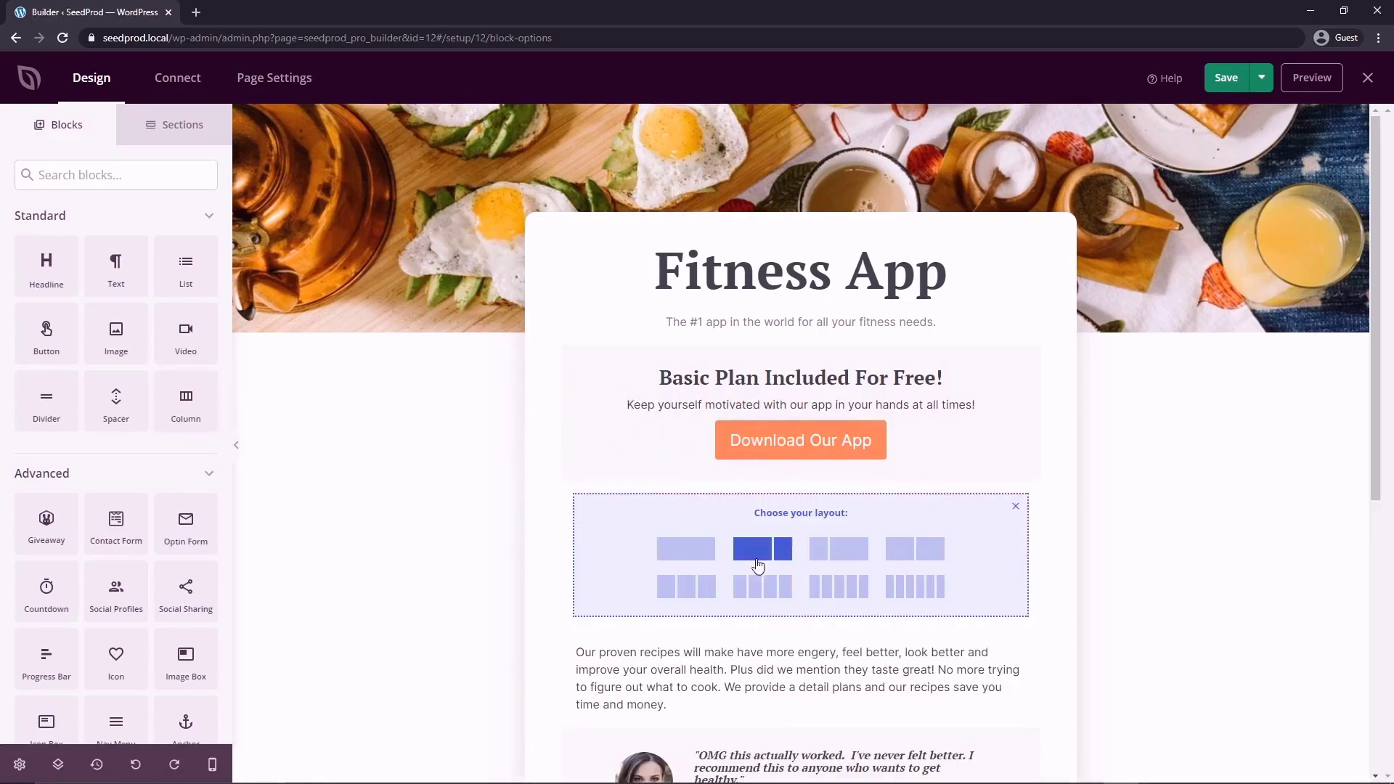
pyautogui.click(916, 550)
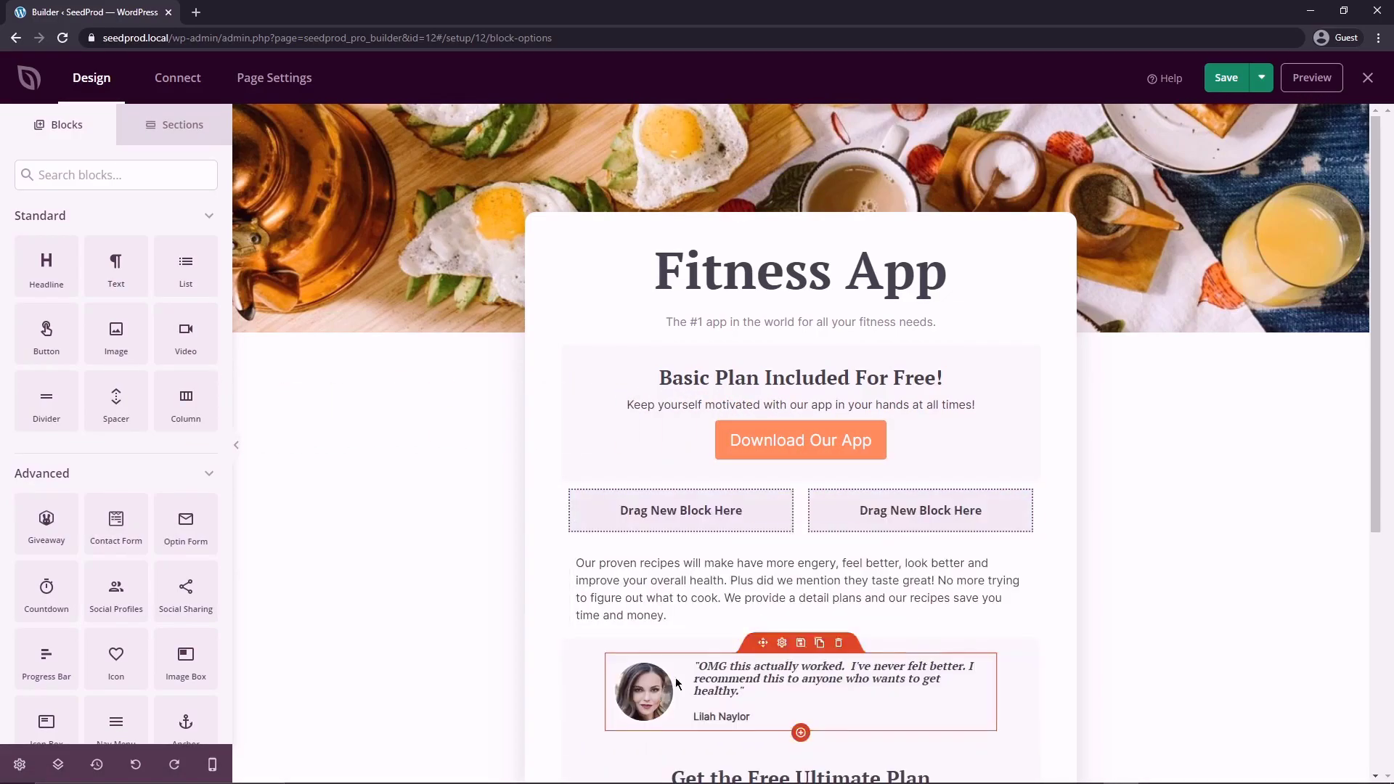
pyautogui.moveTo(117, 334); pyautogui.dragTo(676, 516)
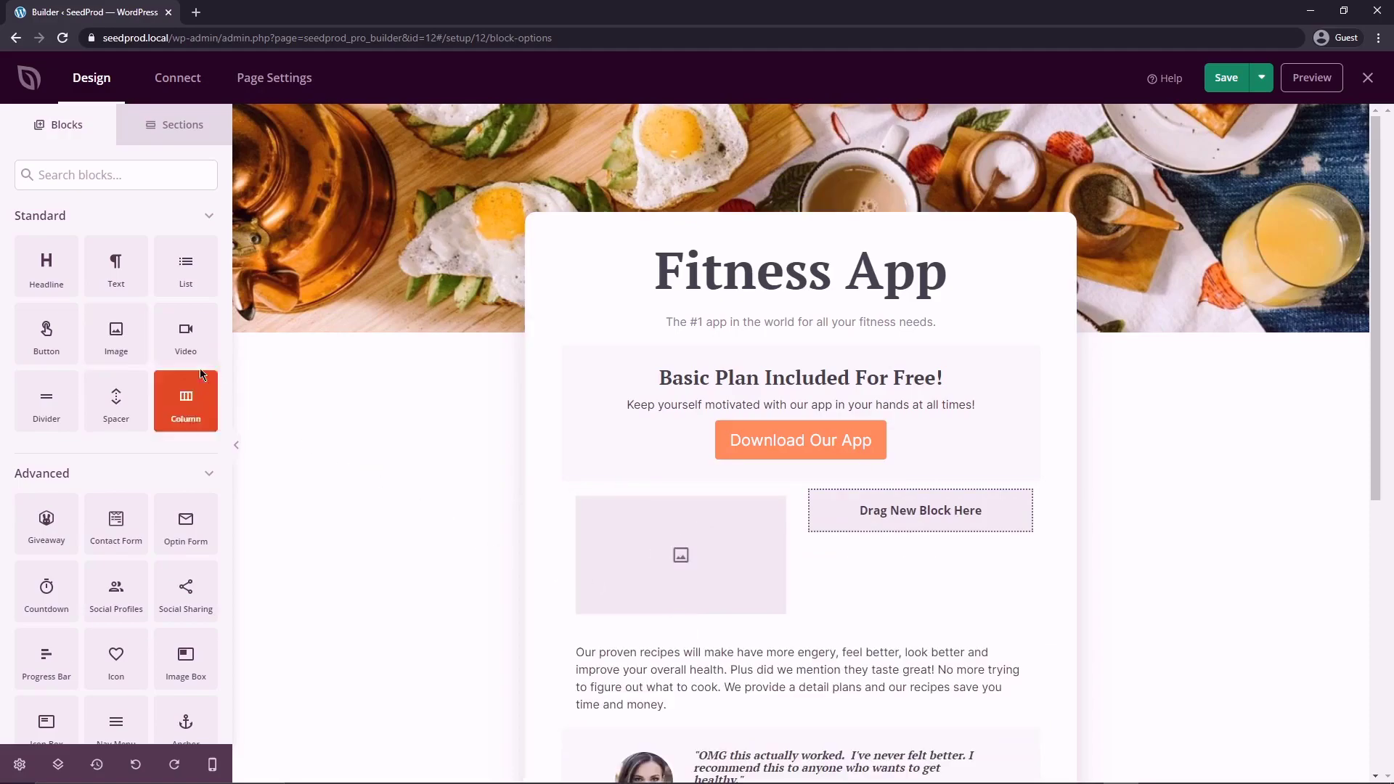
pyautogui.moveTo(120, 338); pyautogui.dragTo(940, 508)
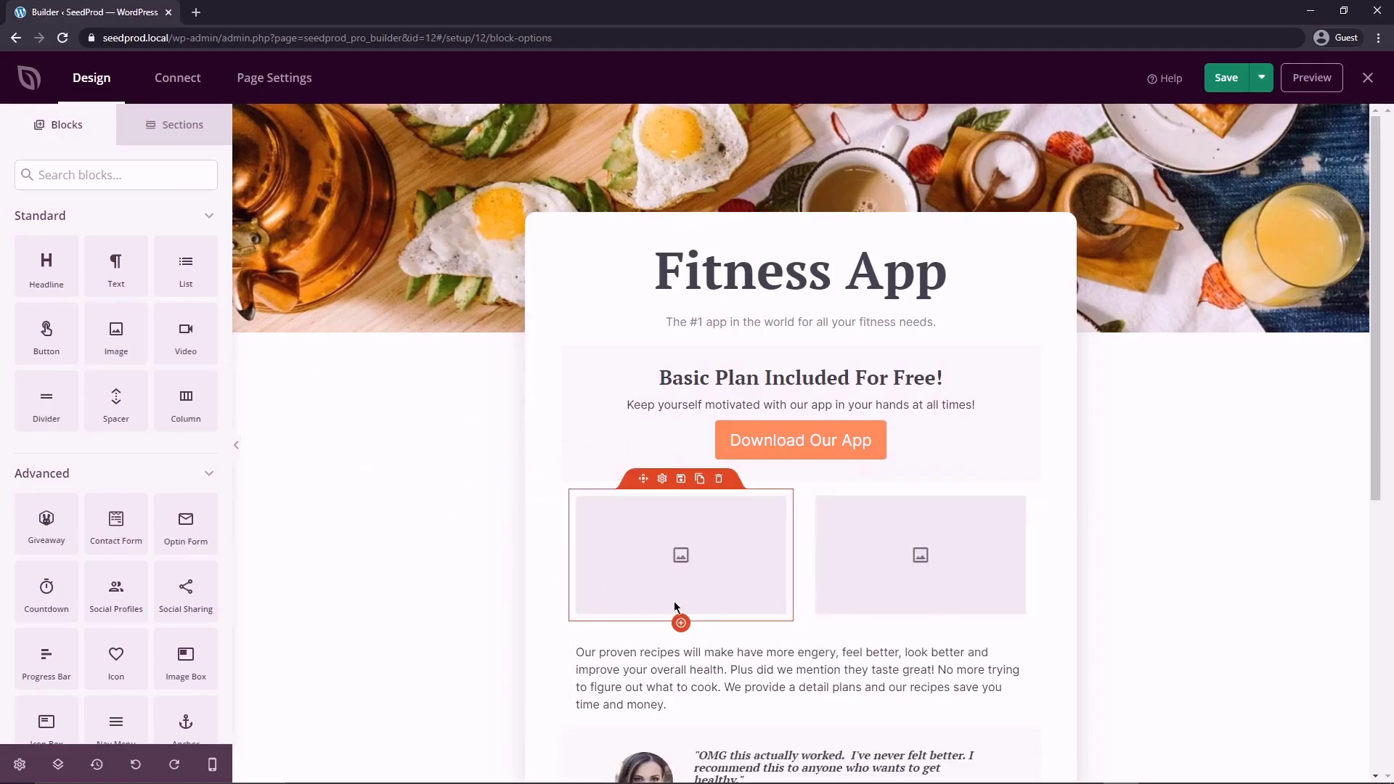
# Step: Upload the badge images and set the Google Play and App Store badges in the two columns
pyautogui.click(689, 550)
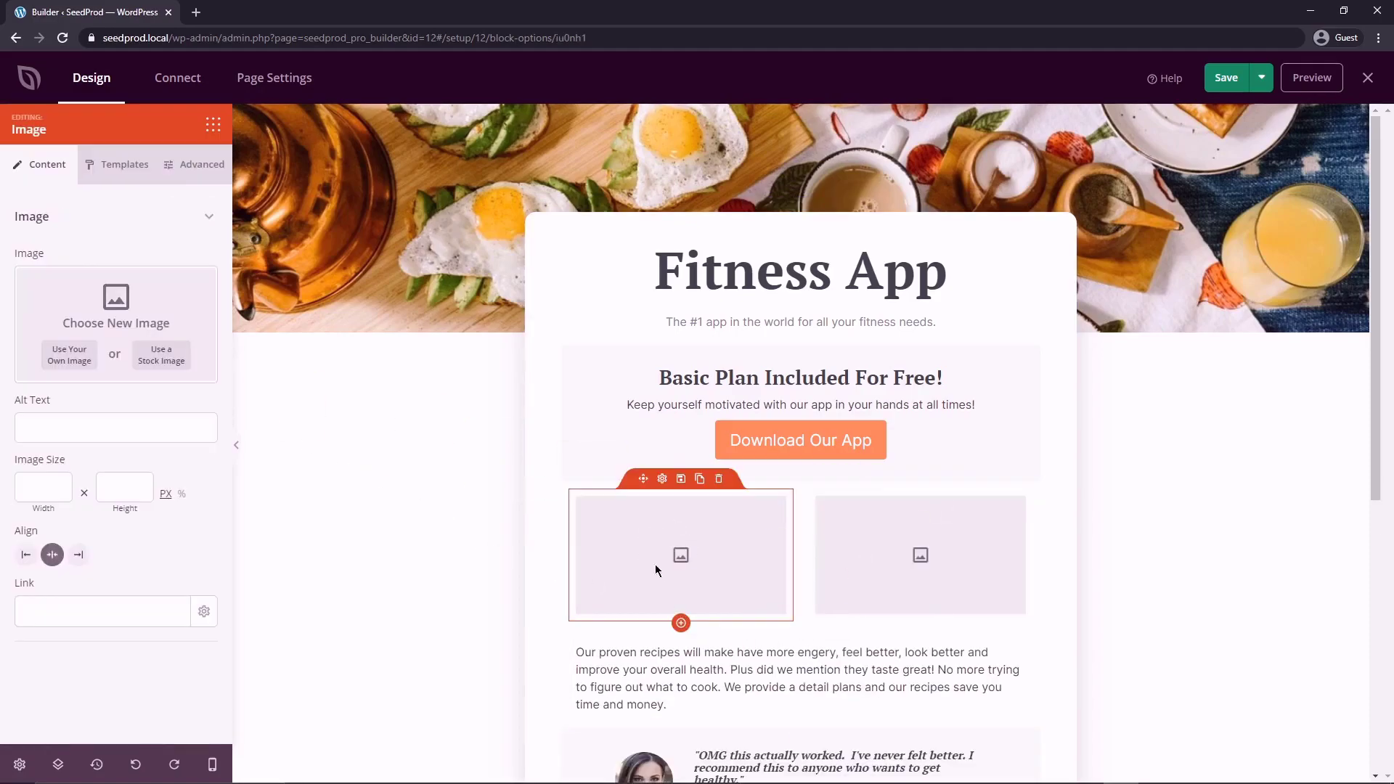
pyautogui.click(70, 359)
pyautogui.click(64, 124)
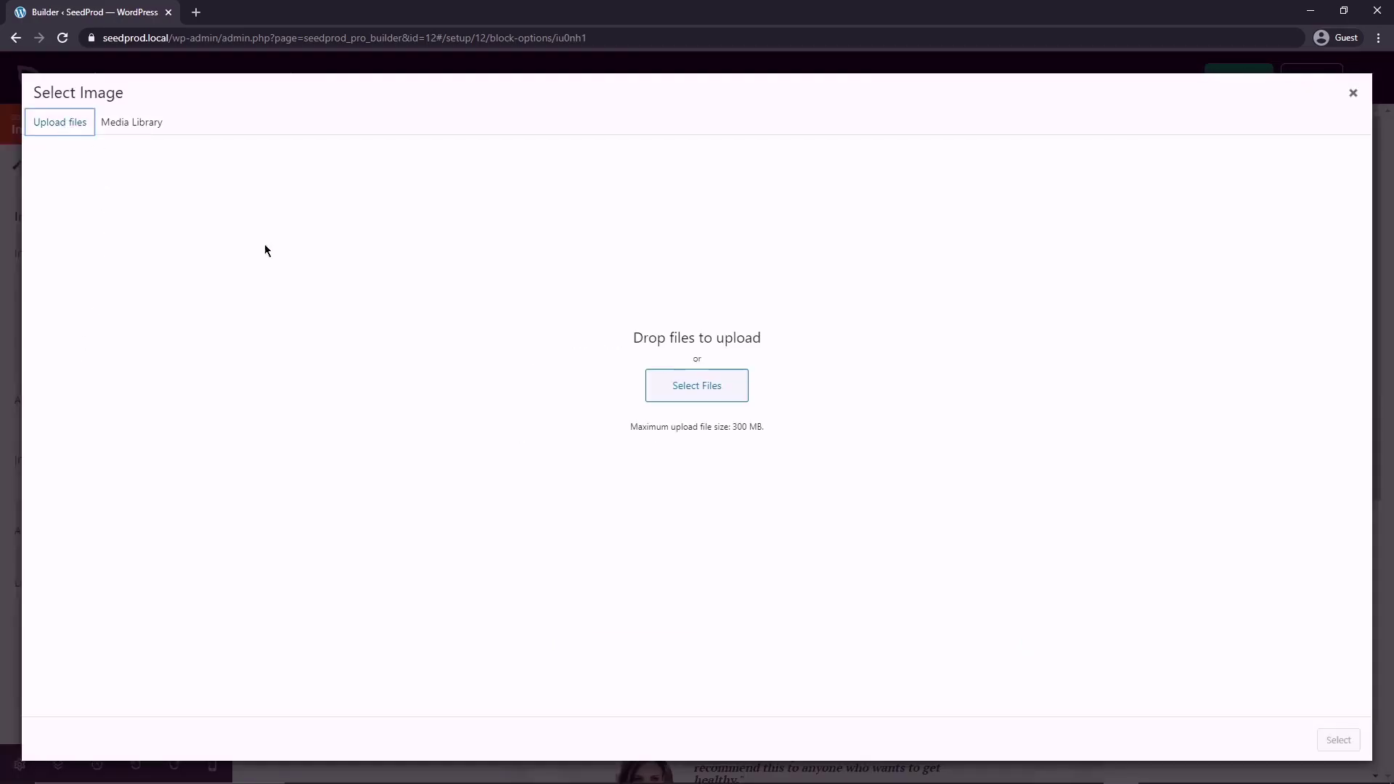
pyautogui.click(709, 388)
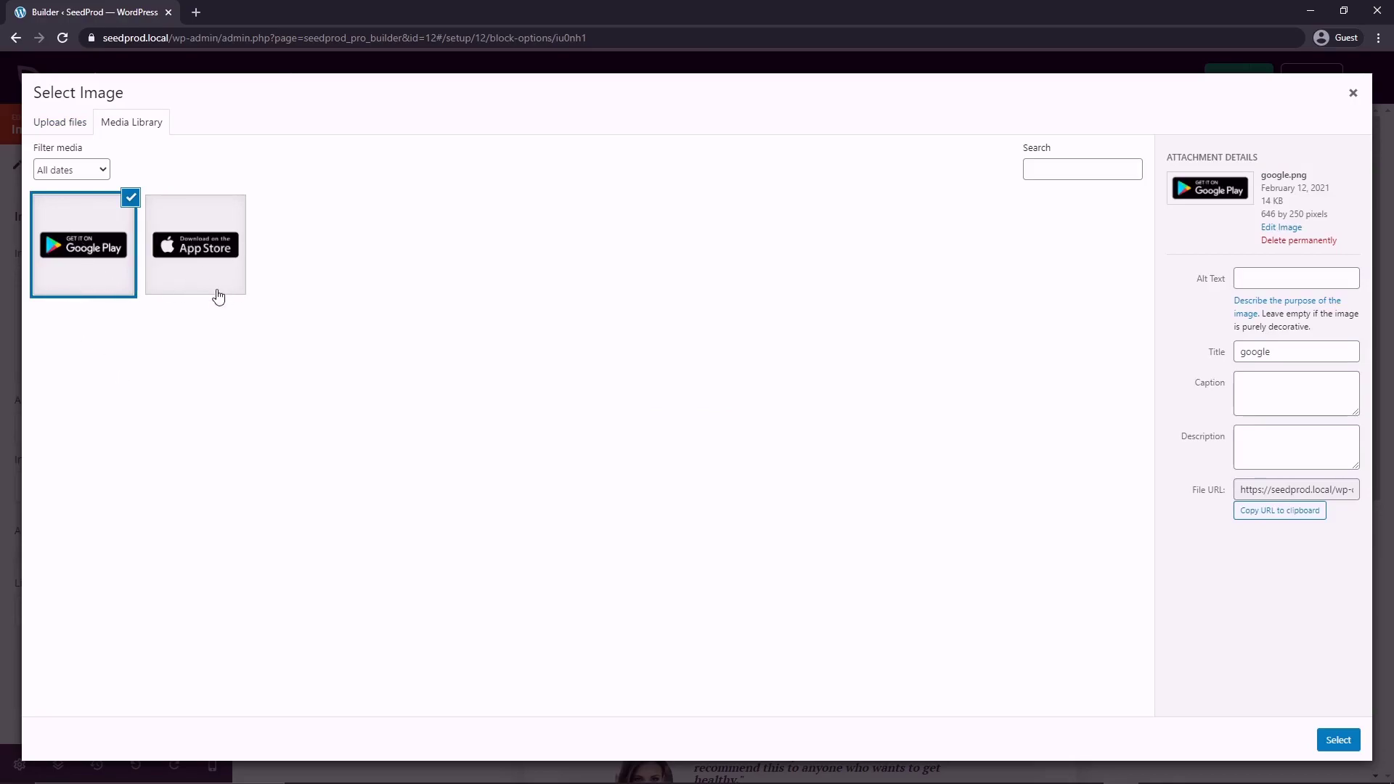
pyautogui.click(1337, 741)
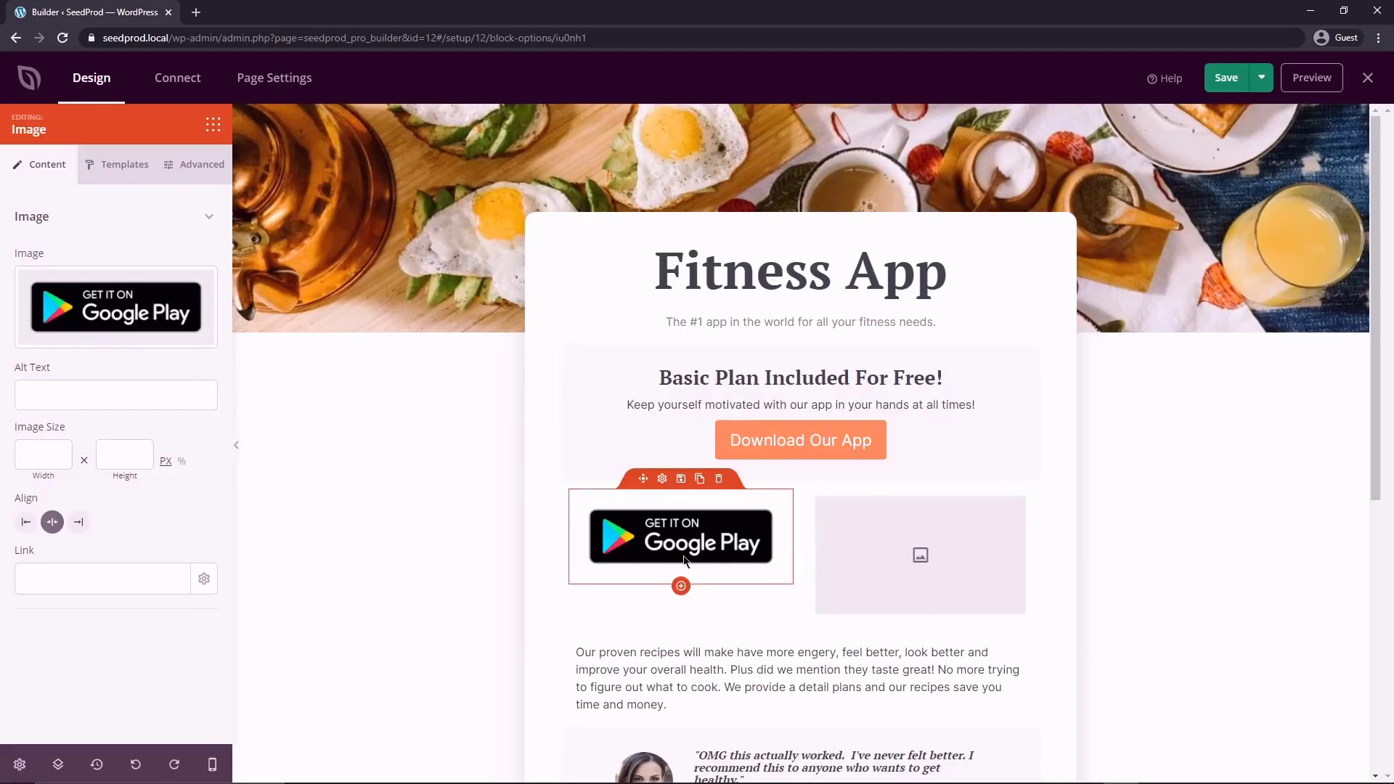
pyautogui.click(895, 539)
pyautogui.click(69, 355)
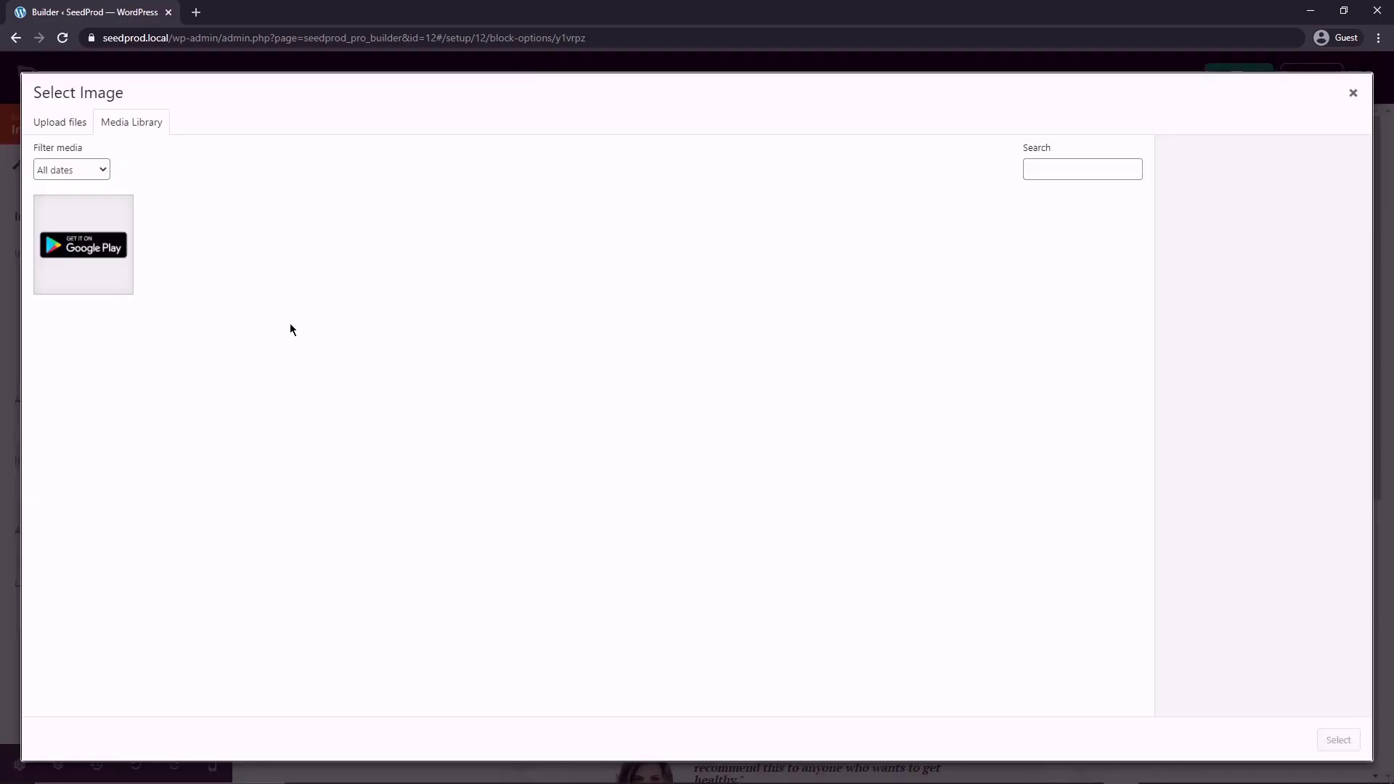
pyautogui.click(78, 128)
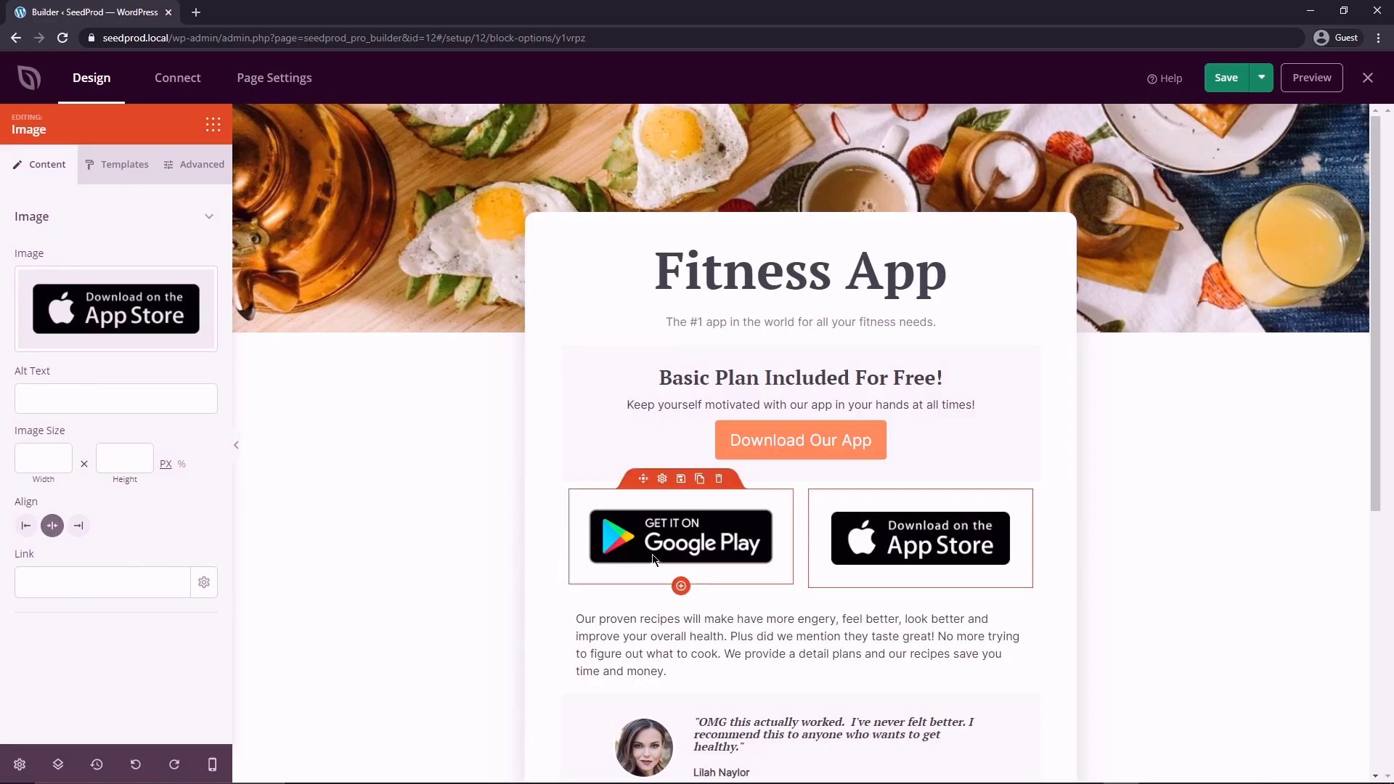
pyautogui.click(671, 541)
pyautogui.click(37, 579)
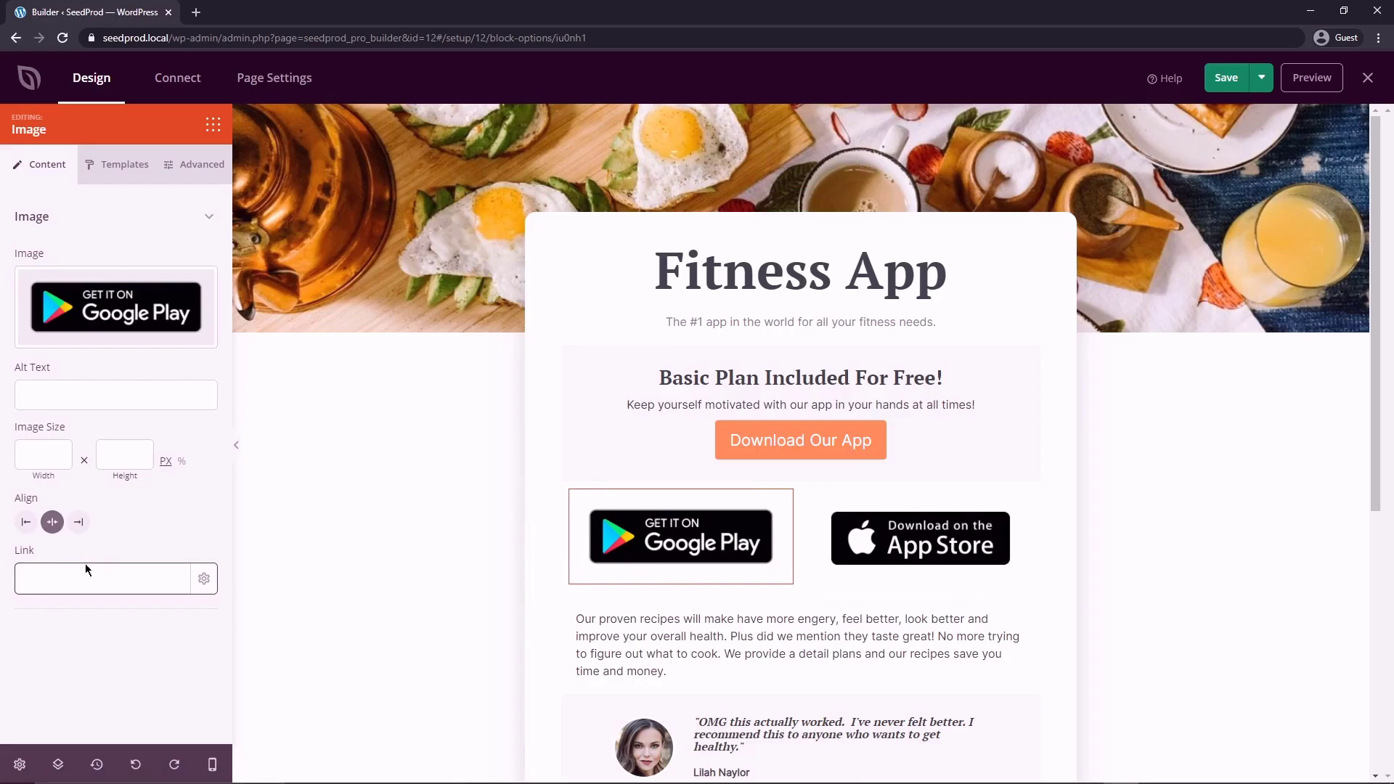
# Step: Retitle the lower signup headline 'Join Our Weekly Newslettter!'
pyautogui.scroll(-2, 800, 407)
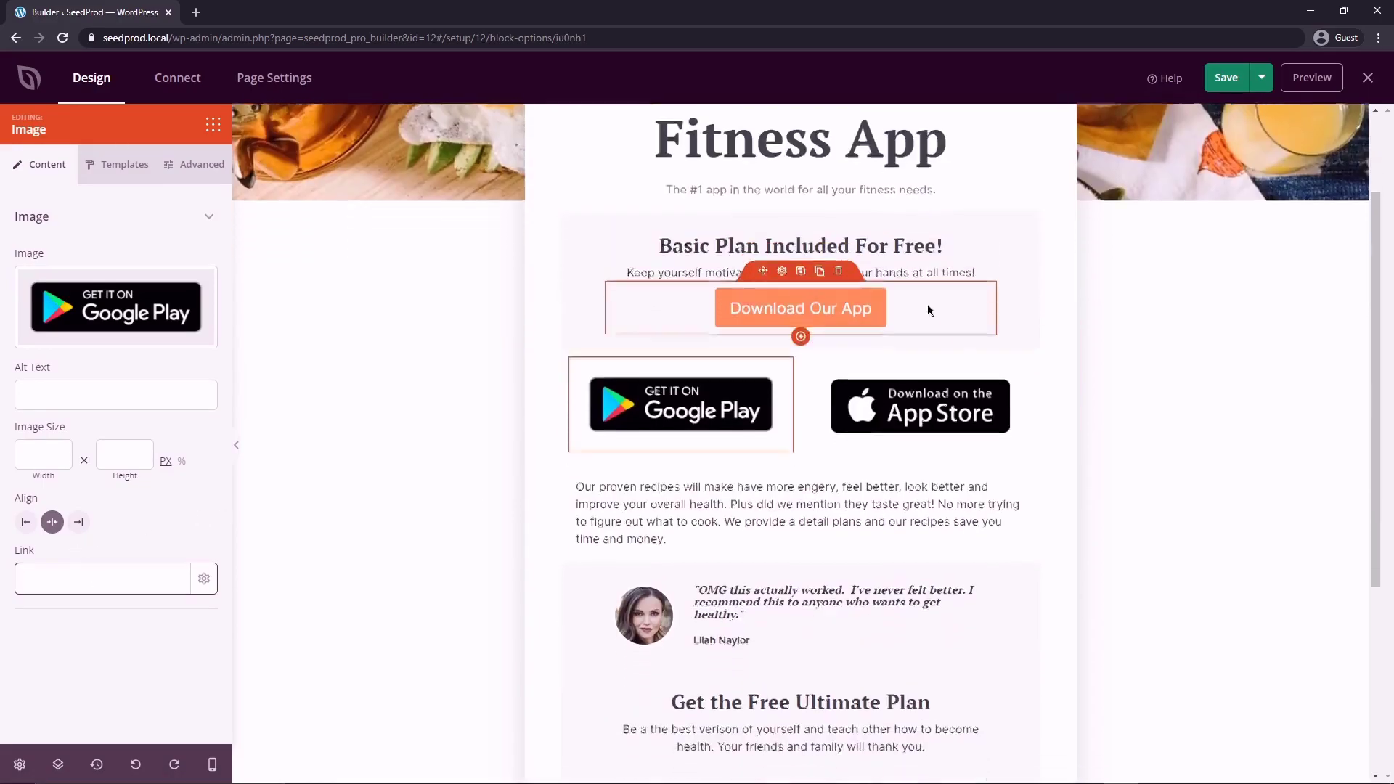
pyautogui.scroll(-3, 852, 526)
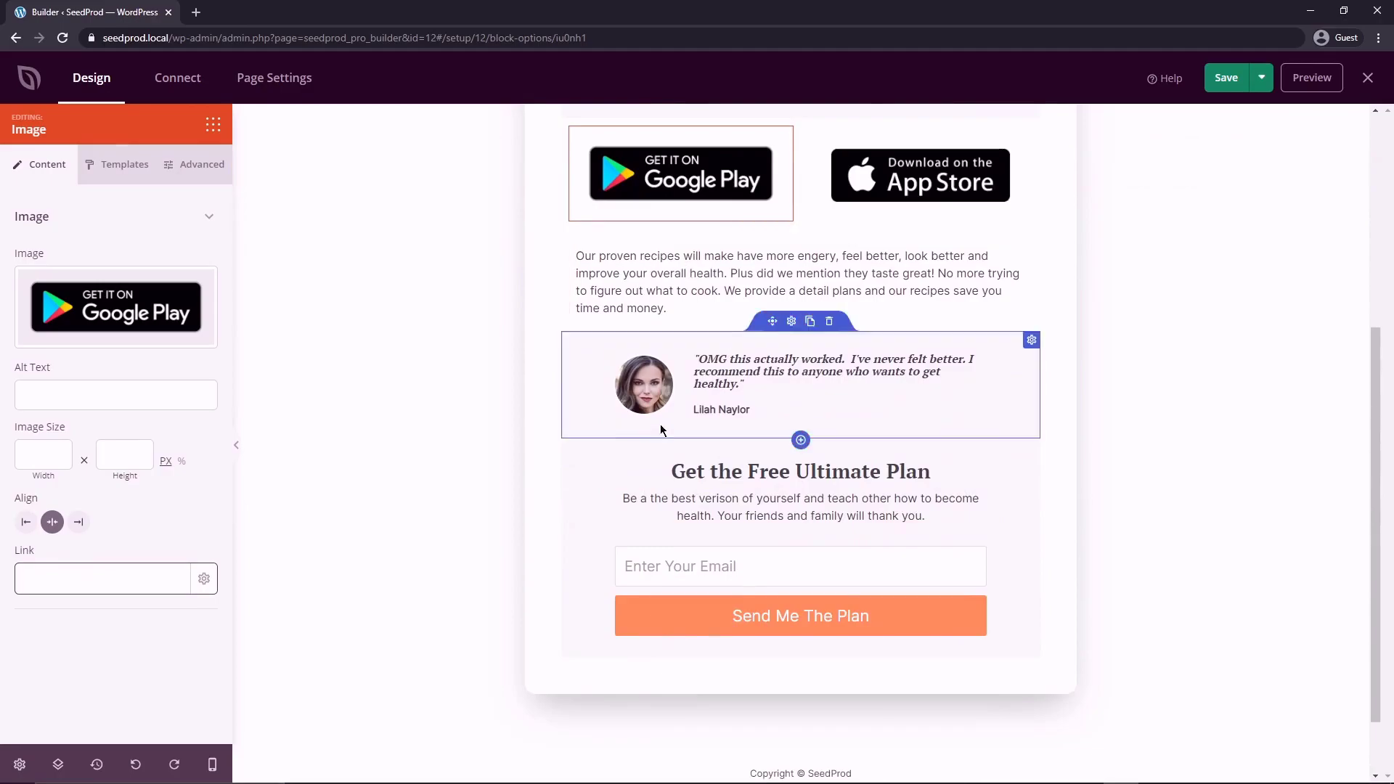
pyautogui.click(740, 473)
pyautogui.write('Join Our Weekly Newslettter!')
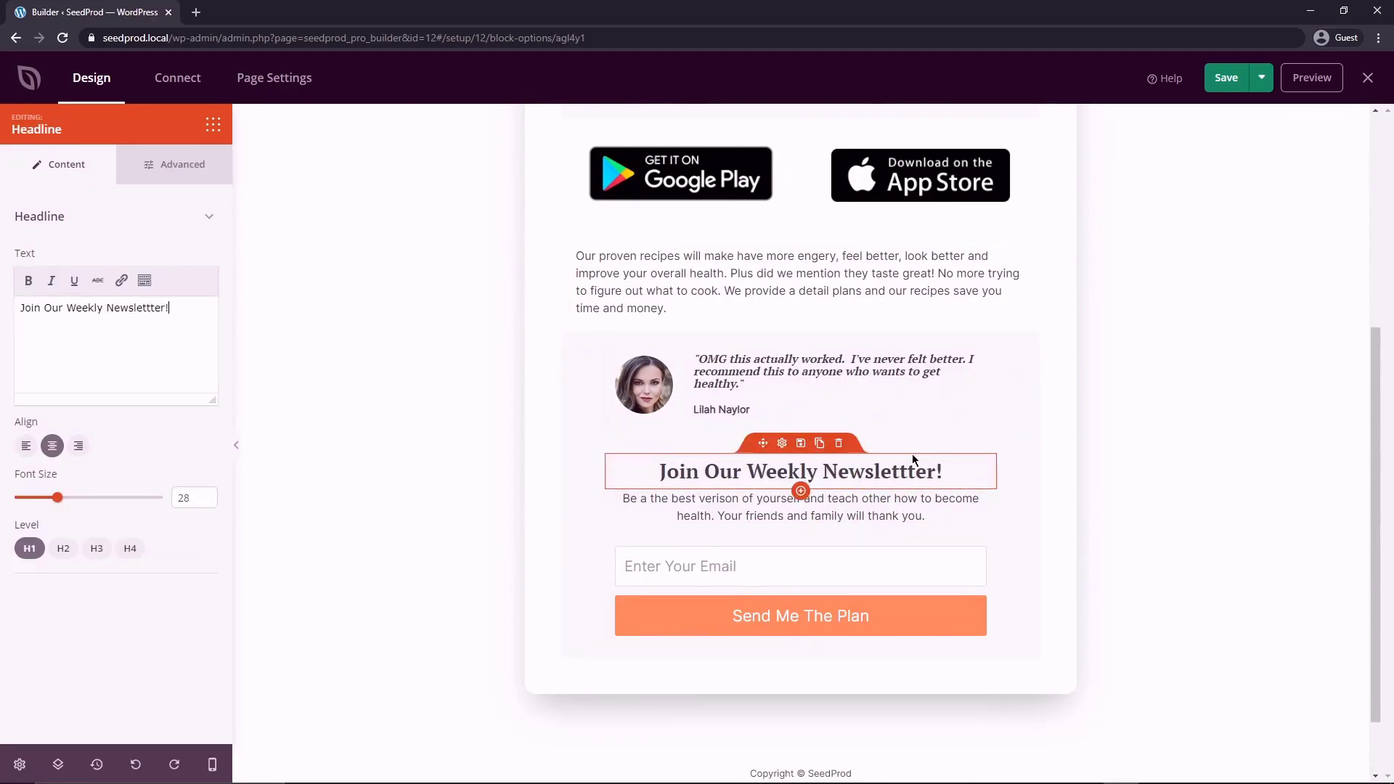
# Step: Give the newsletter row a top margin of 20 in its Advanced spacing settings
pyautogui.click(597, 460)
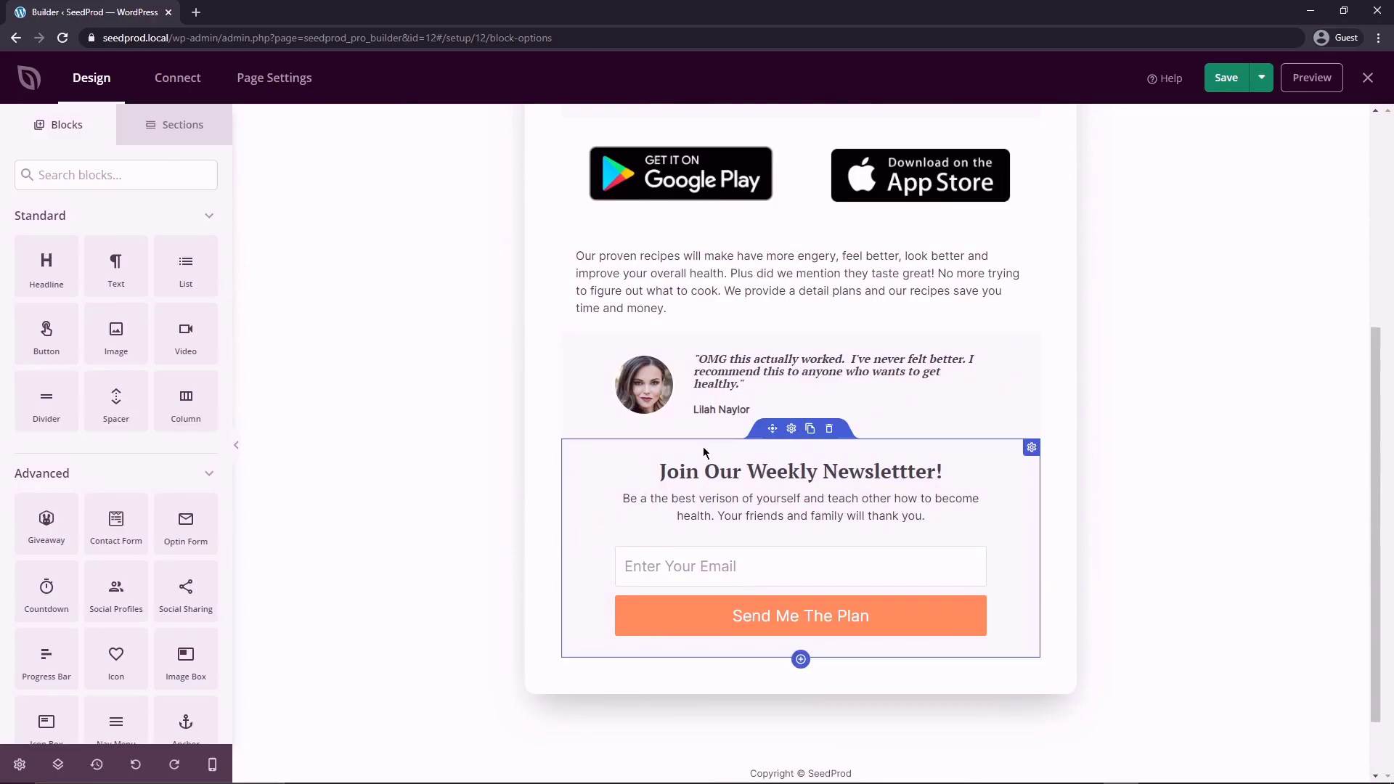
pyautogui.click(796, 433)
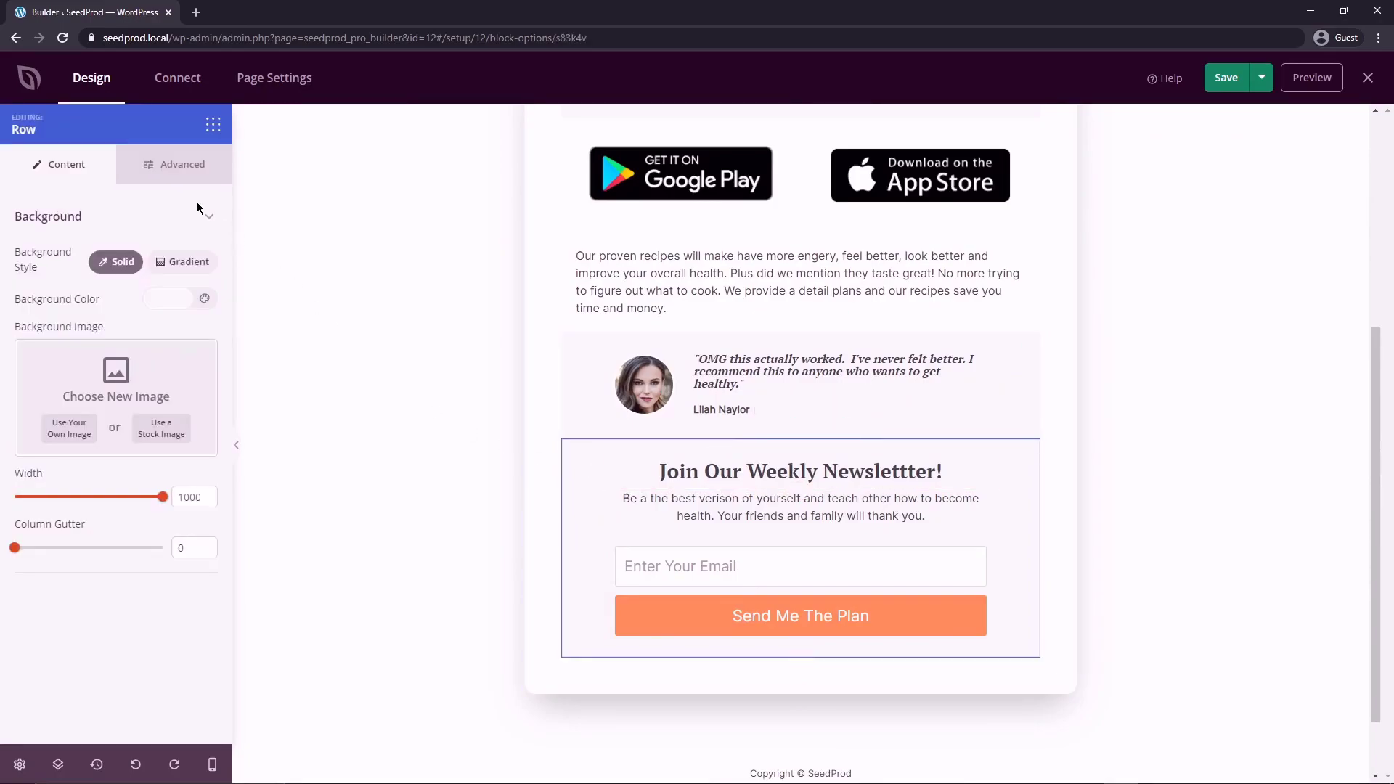
pyautogui.click(181, 175)
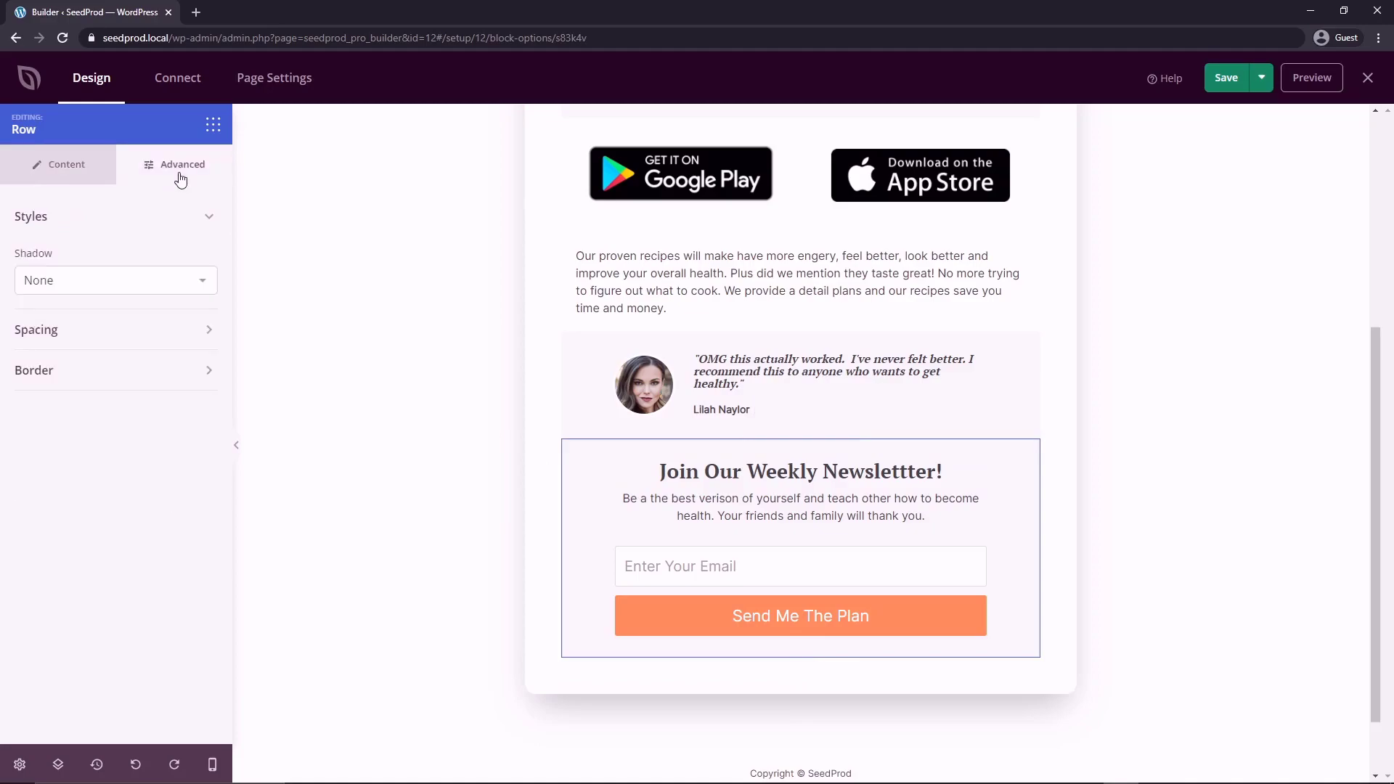
pyautogui.click(71, 334)
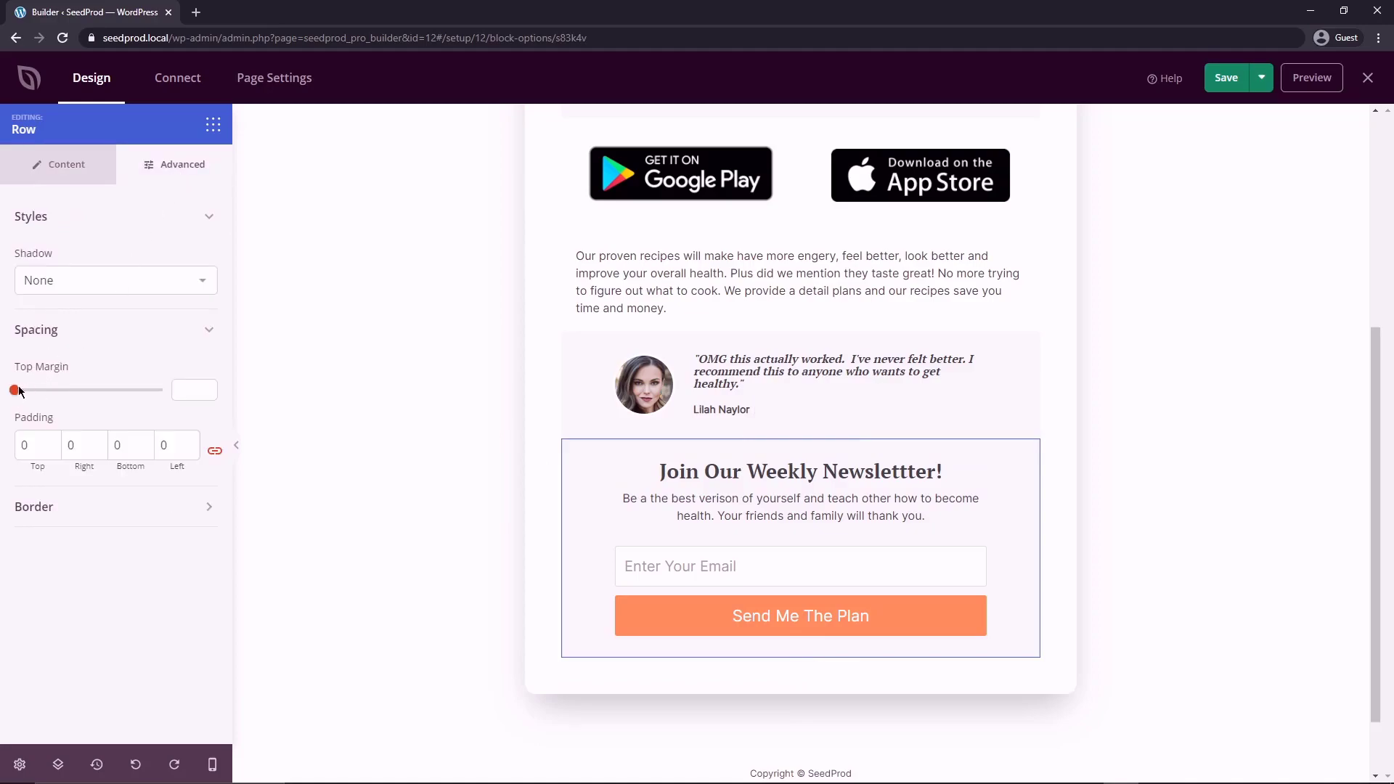
pyautogui.moveTo(18, 390); pyautogui.dragTo(32, 387)
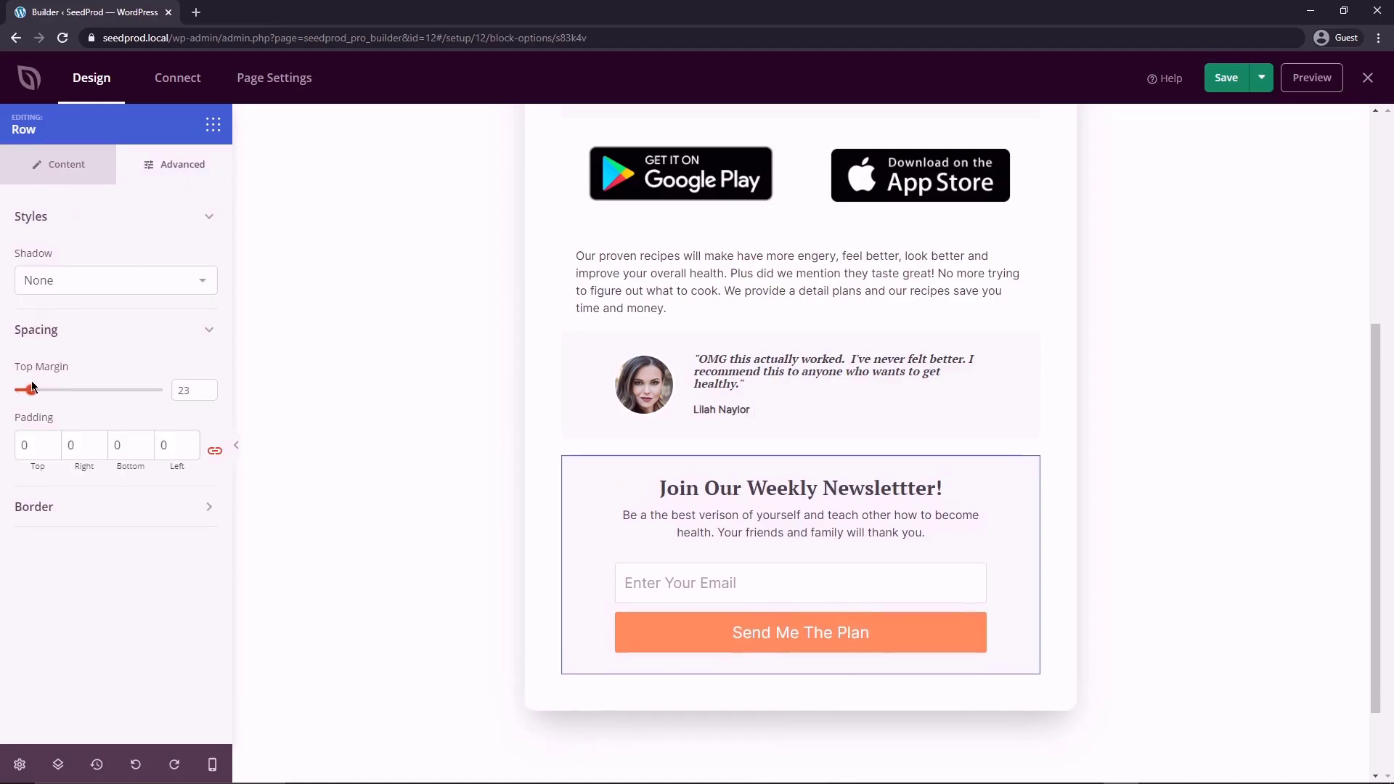
pyautogui.click(206, 394)
pyautogui.click(206, 394)
pyautogui.click(206, 395)
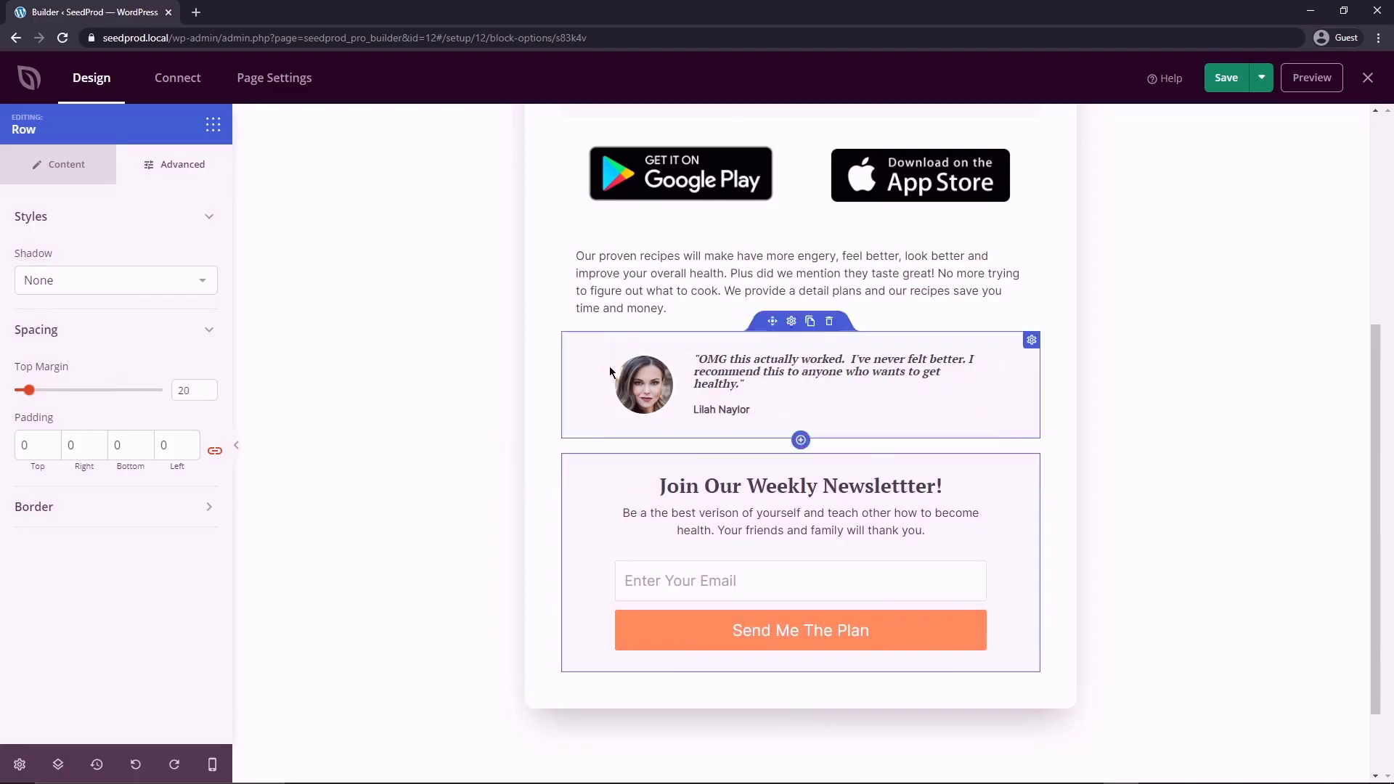
# Step: Duplicate the testimonial twice so three identical quotes appear above the newsletter
pyautogui.click(820, 337)
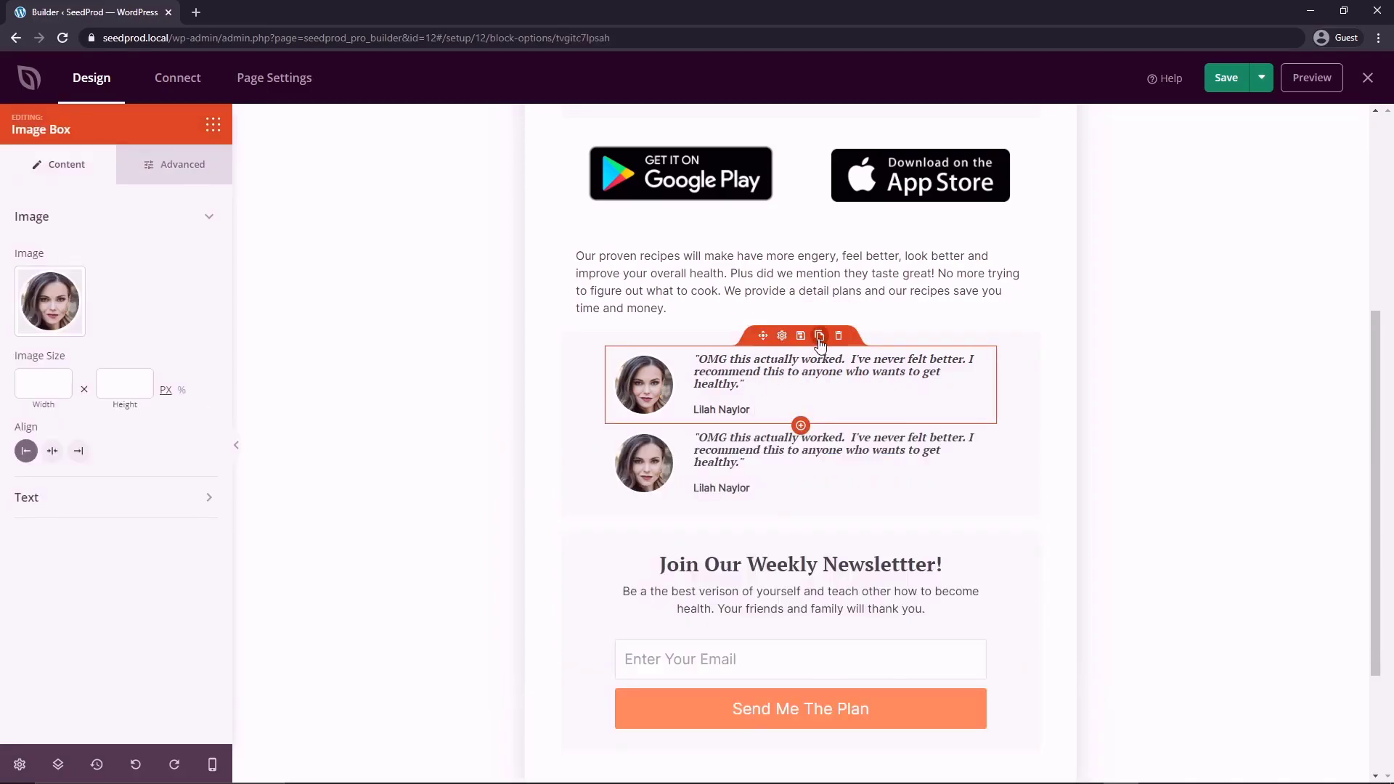
pyautogui.click(820, 338)
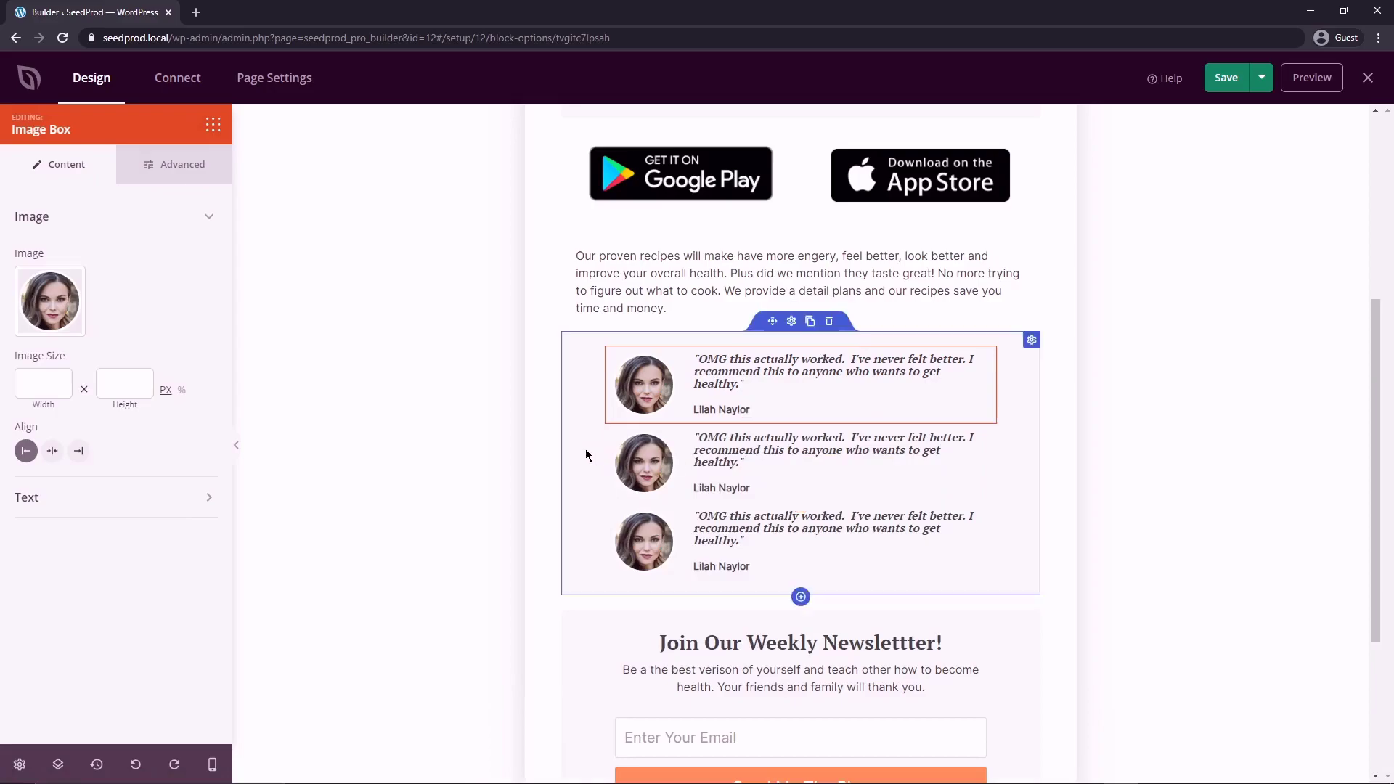
pyautogui.click(659, 466)
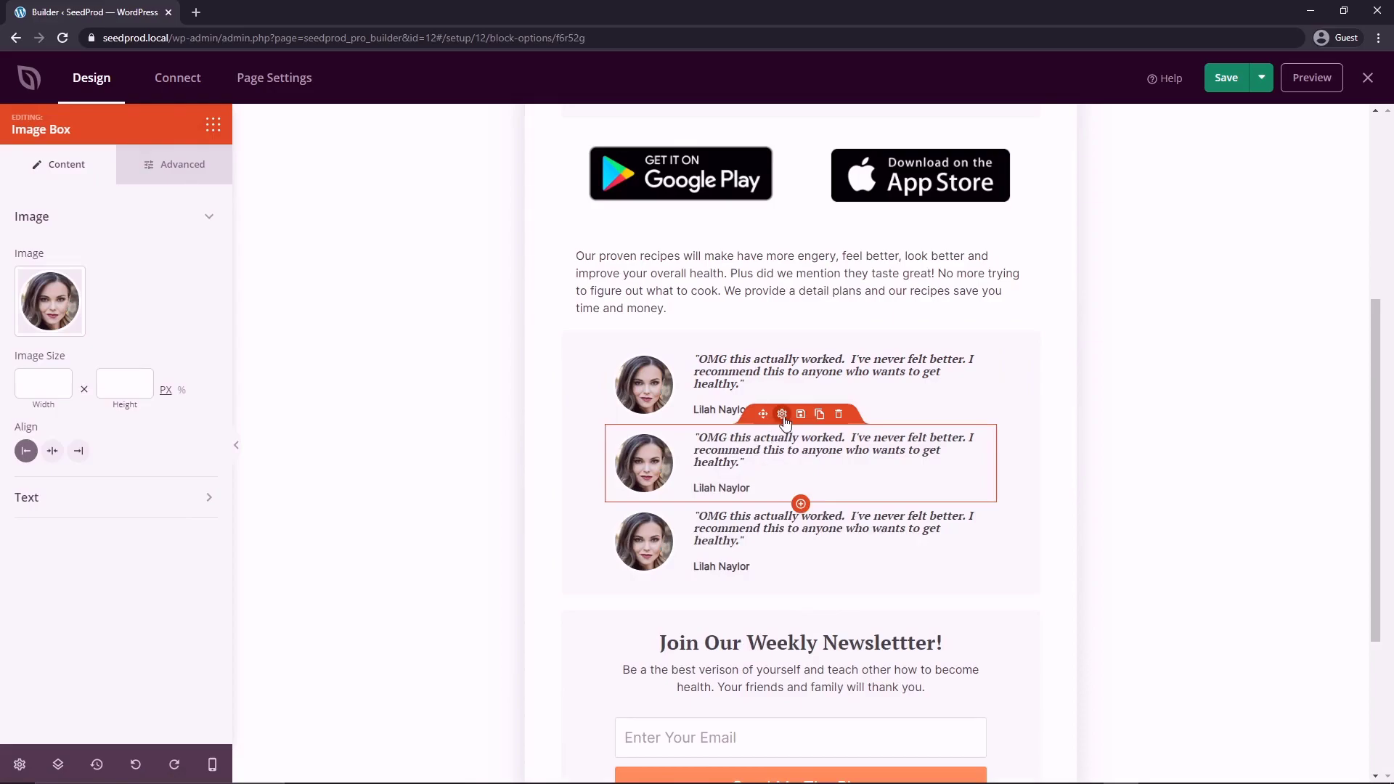
# Step: Inspect the testimonial's Advanced options and select the paragraph below the app badges
pyautogui.click(188, 166)
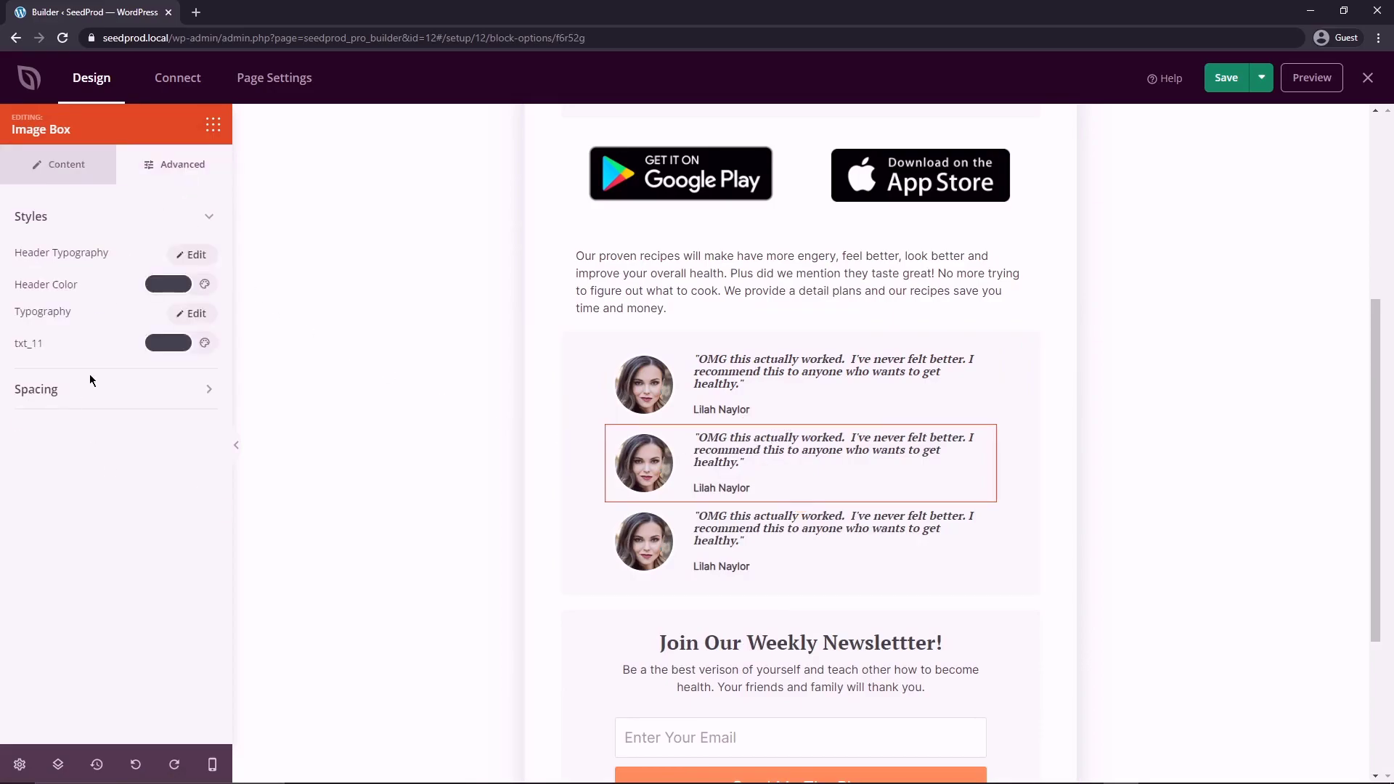
pyautogui.scroll(1, 508, 436)
pyautogui.click(617, 356)
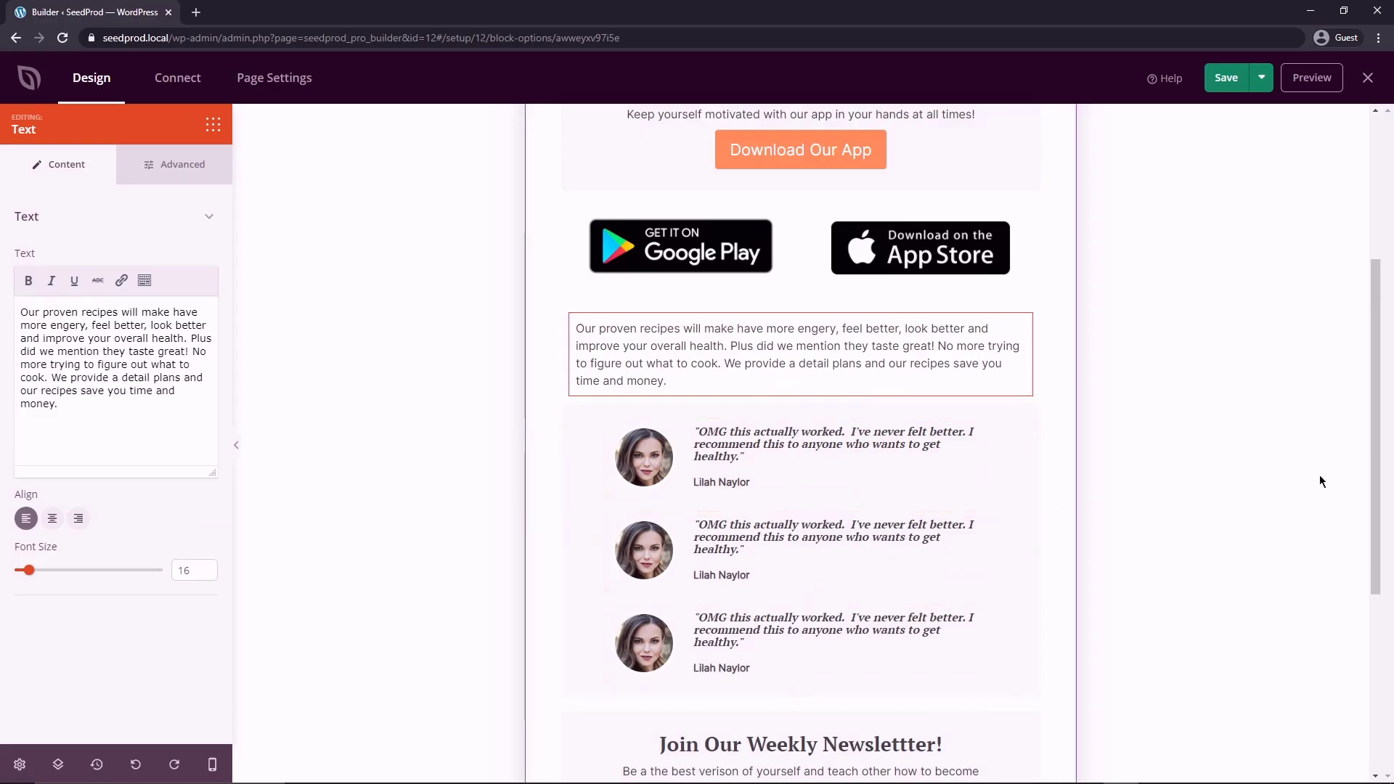
pyautogui.scroll(4, 1378, 452)
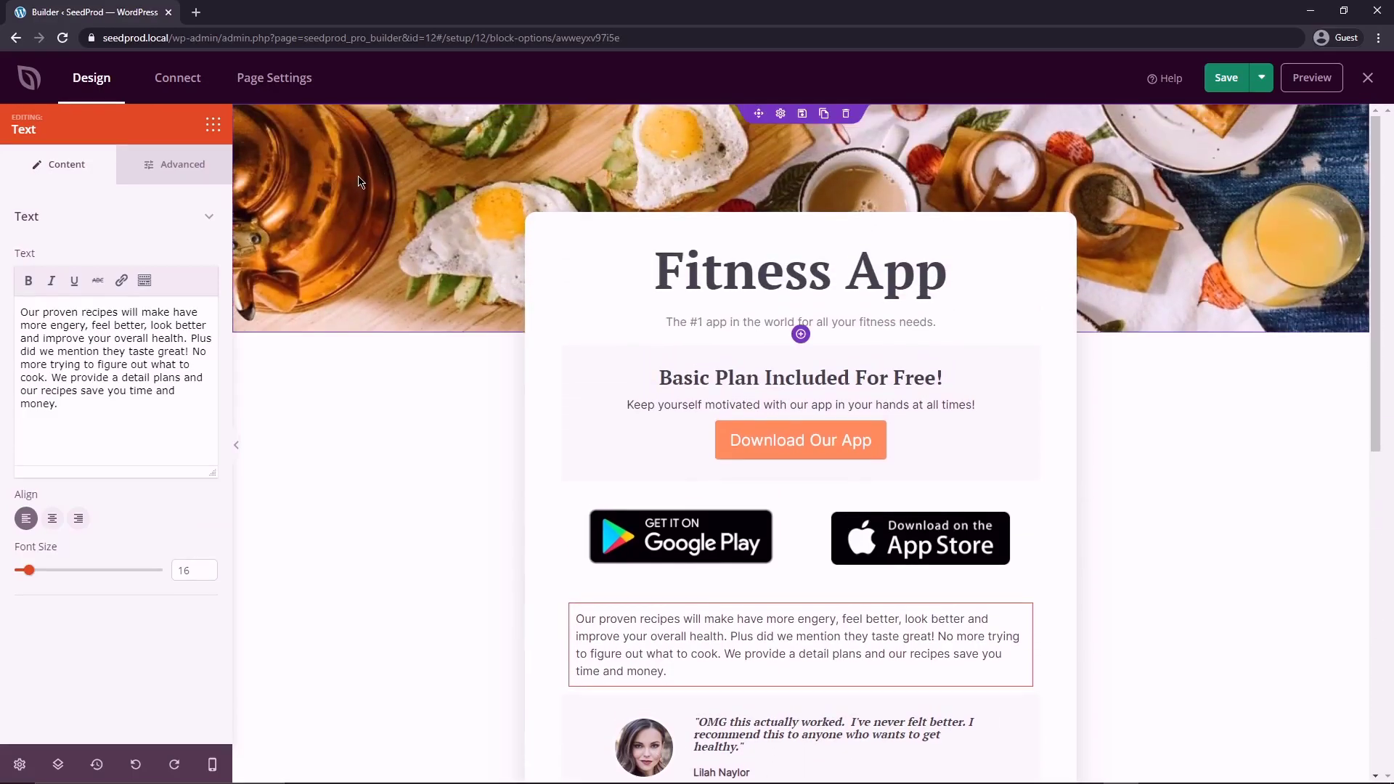
pyautogui.scroll(-9, 409, 337)
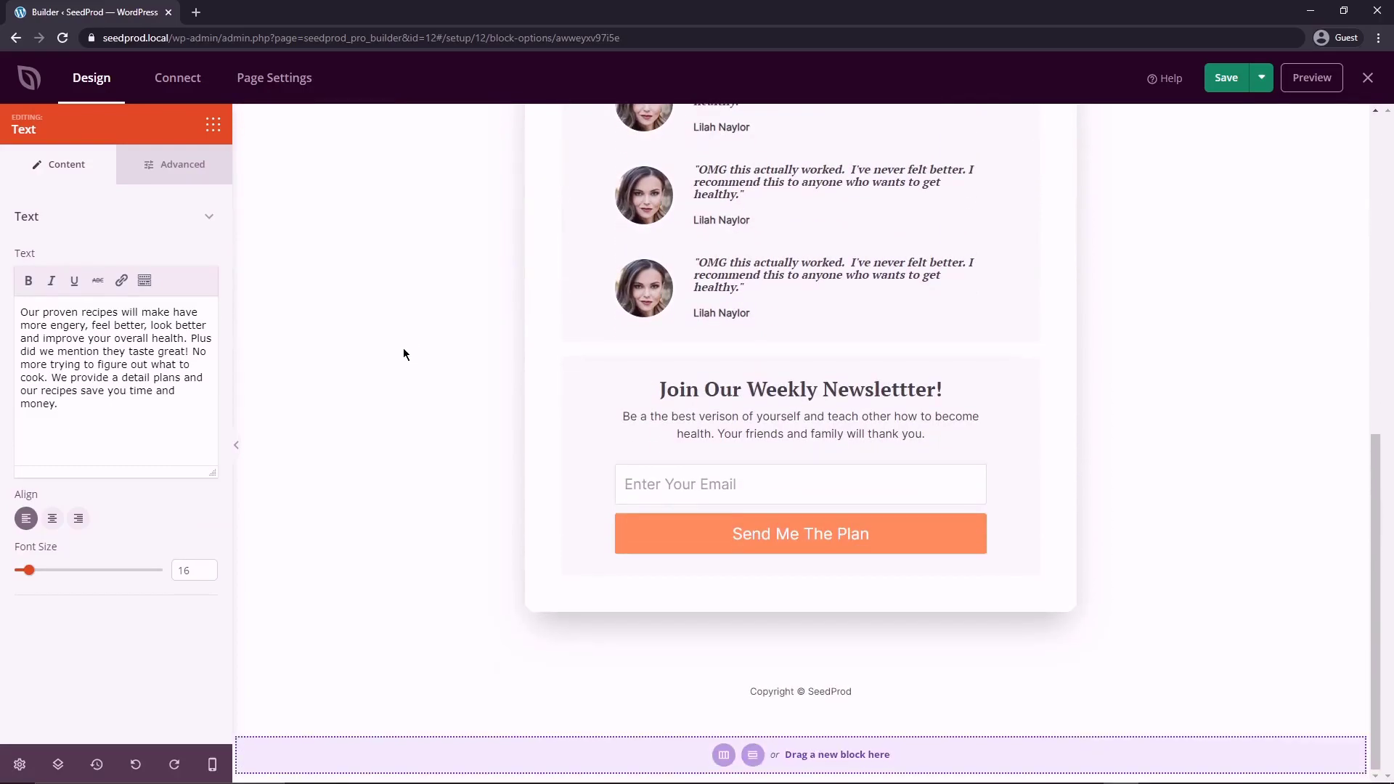
pyautogui.scroll(6, 403, 345)
pyautogui.scroll(3, 403, 346)
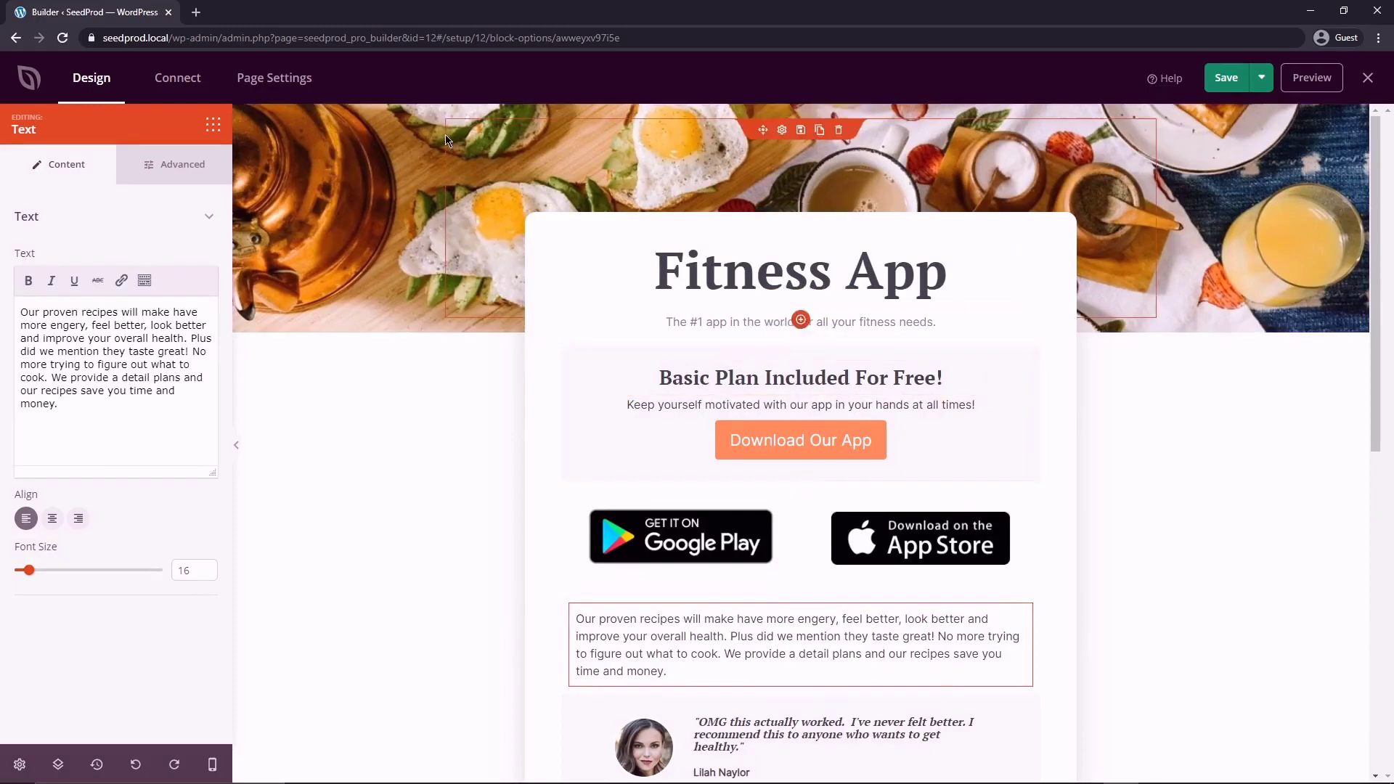
# Step: Replace the breakfast banner with the uploaded fitness.jpg photo, positioned at 100% Width Bottom
pyautogui.click(381, 140)
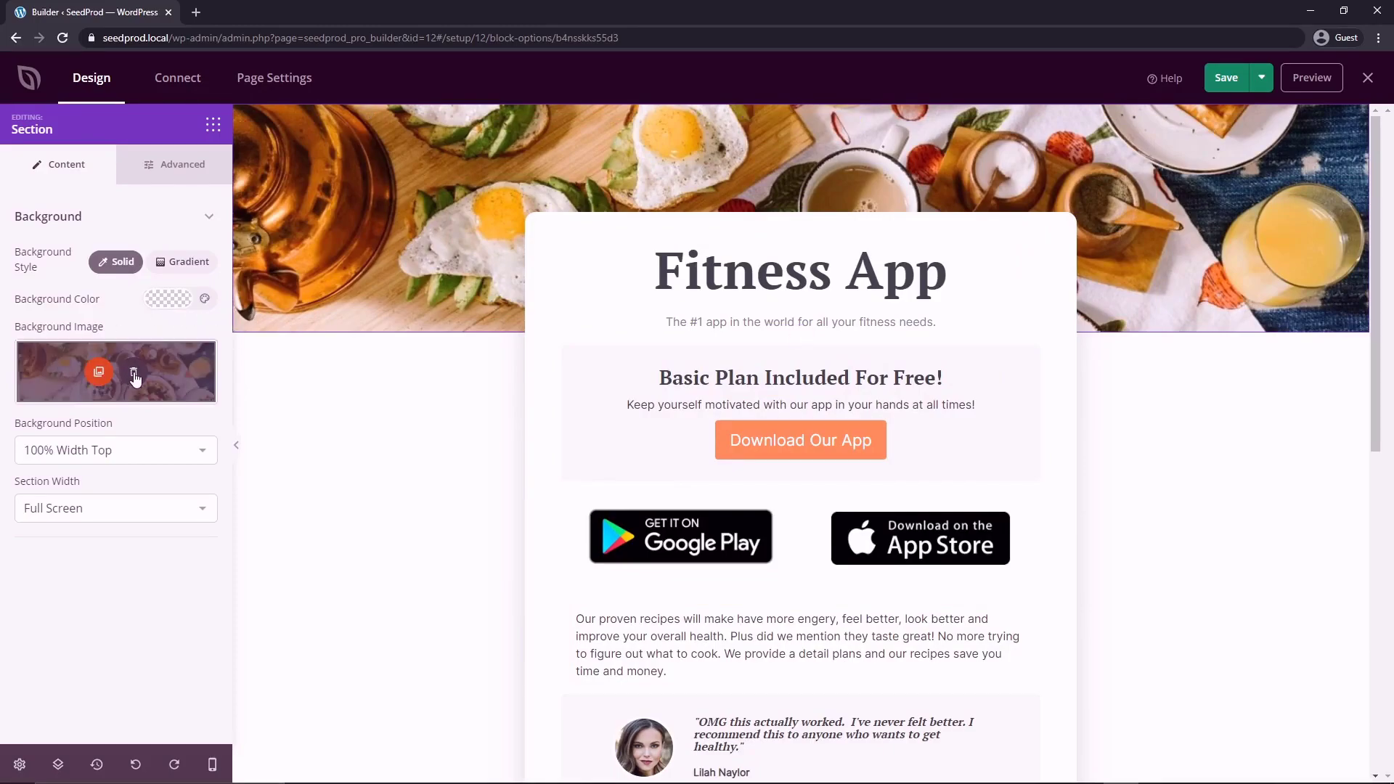
pyautogui.click(132, 374)
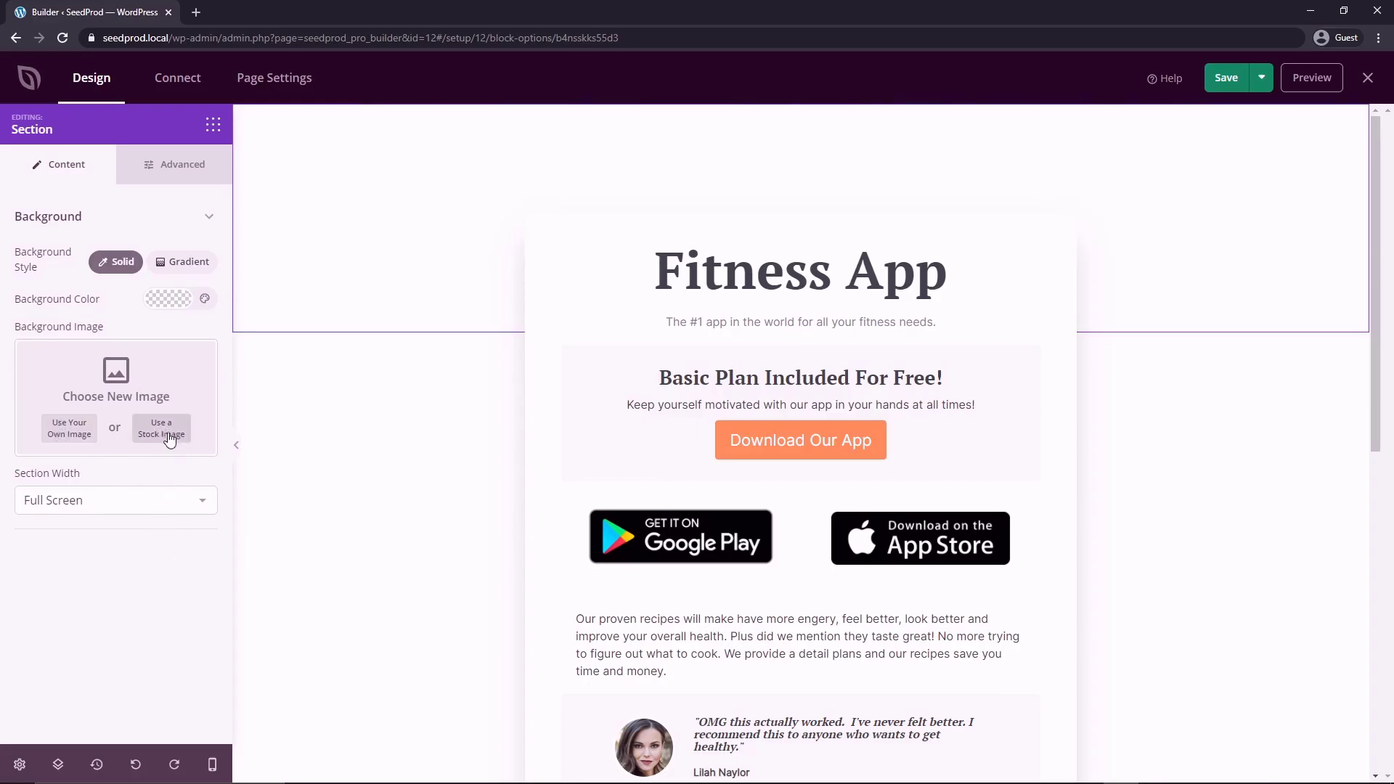
pyautogui.click(69, 434)
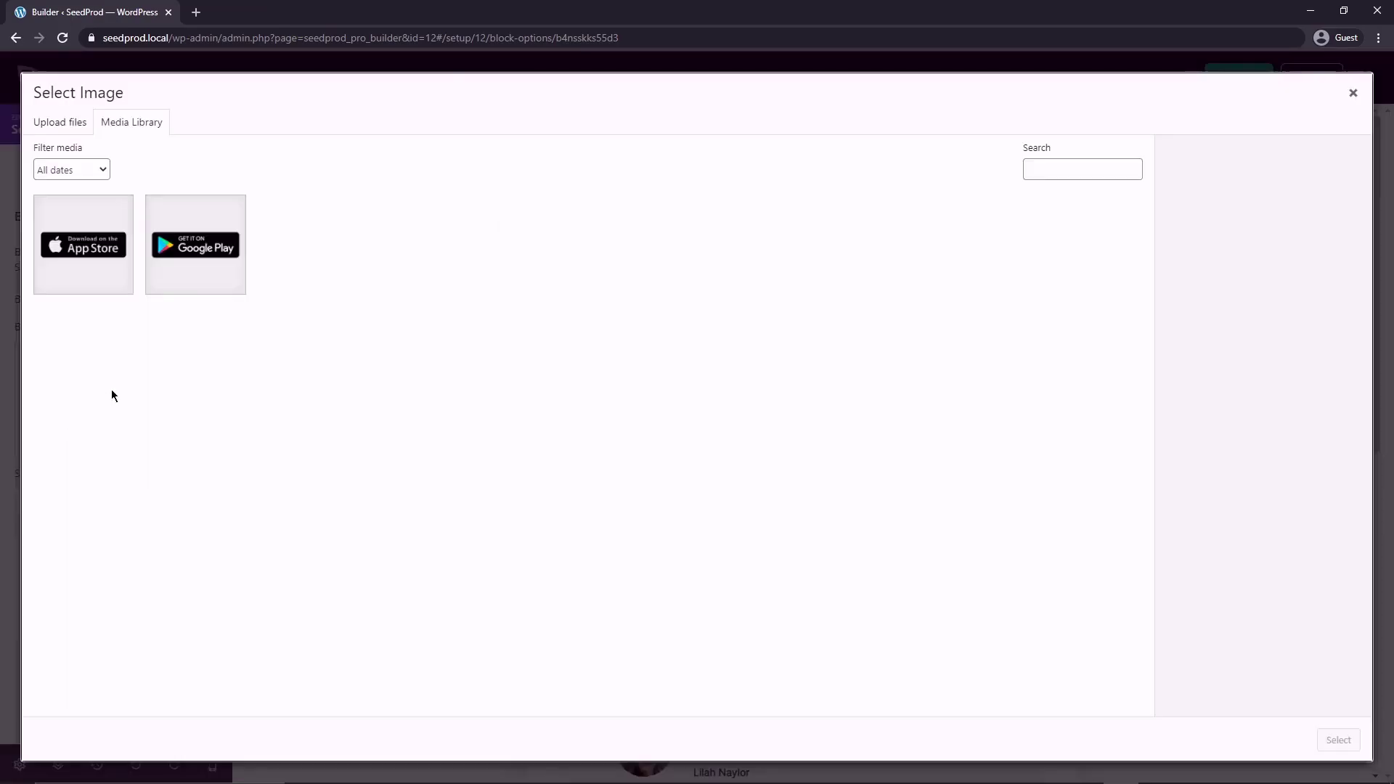
pyautogui.click(67, 123)
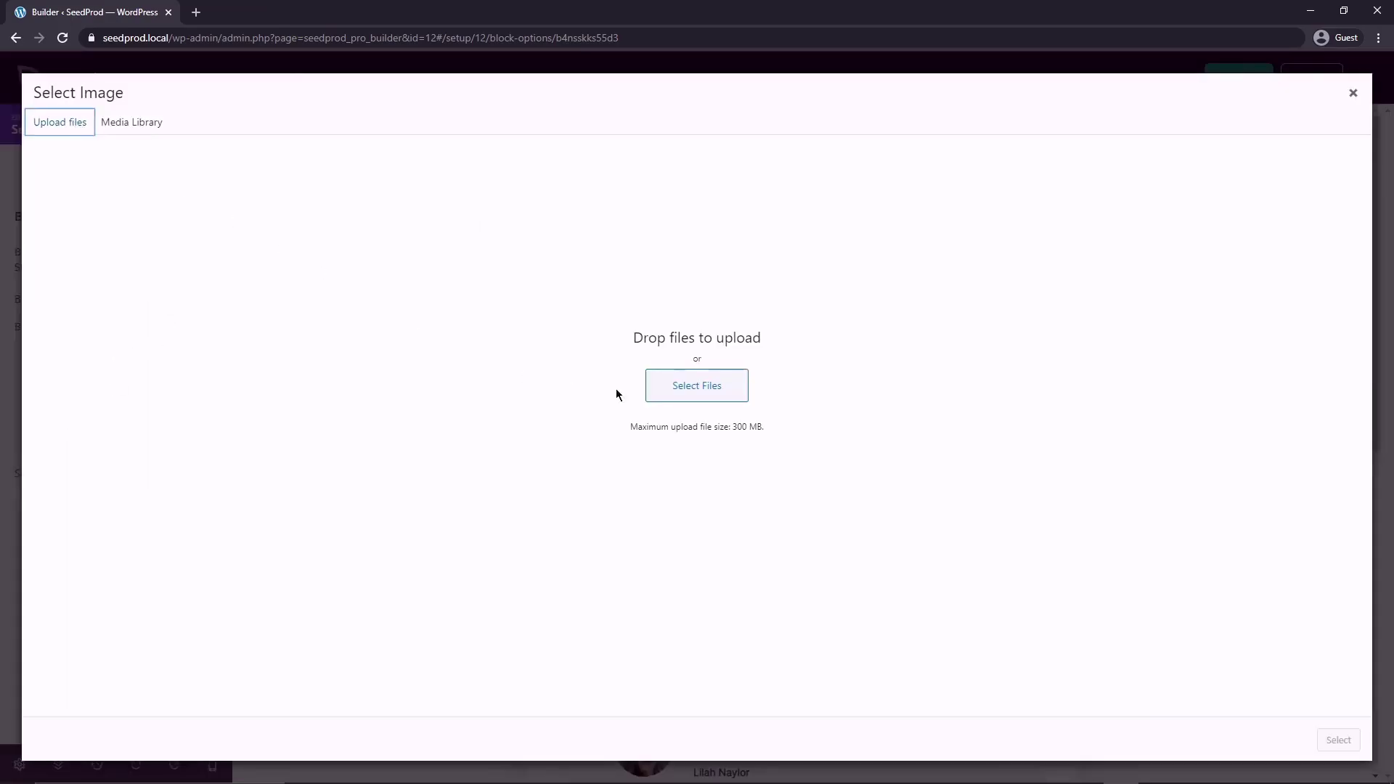
pyautogui.click(695, 396)
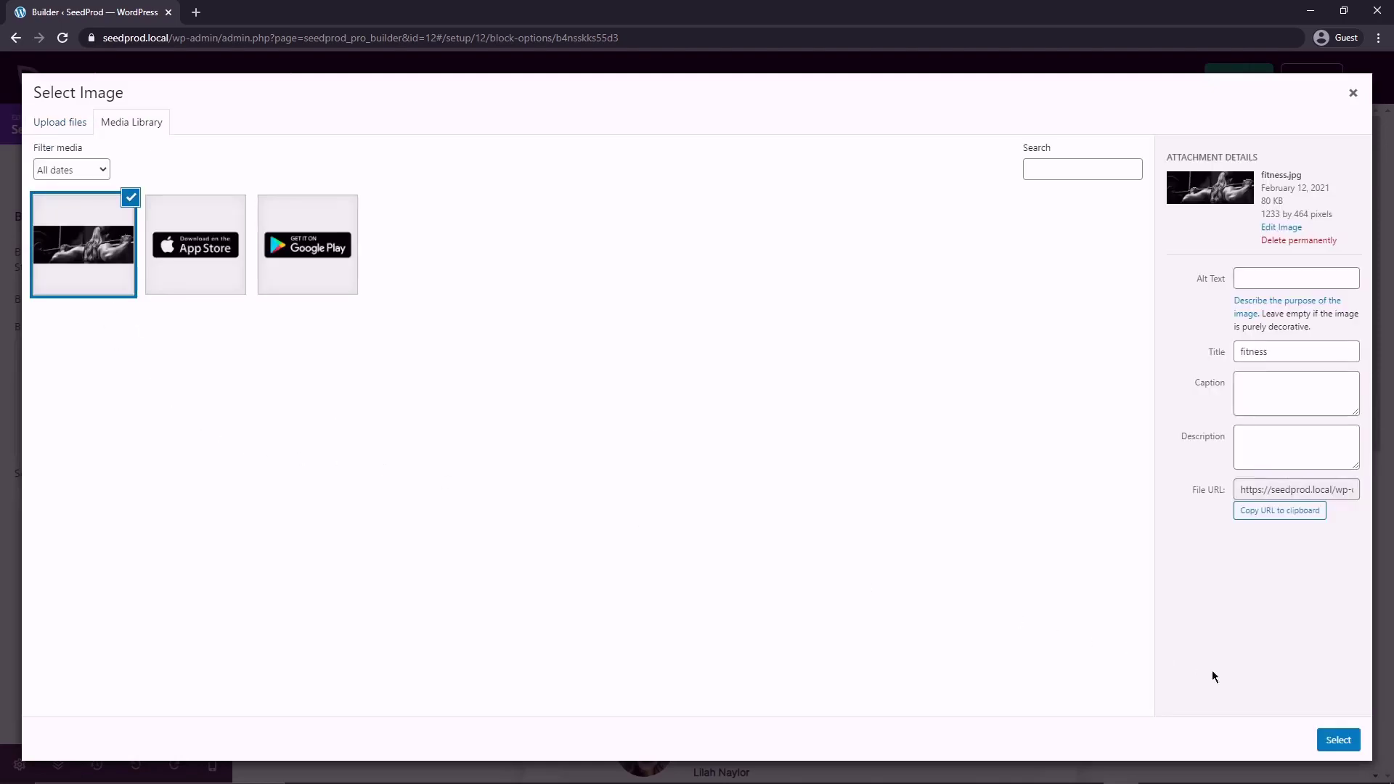
pyautogui.click(1339, 741)
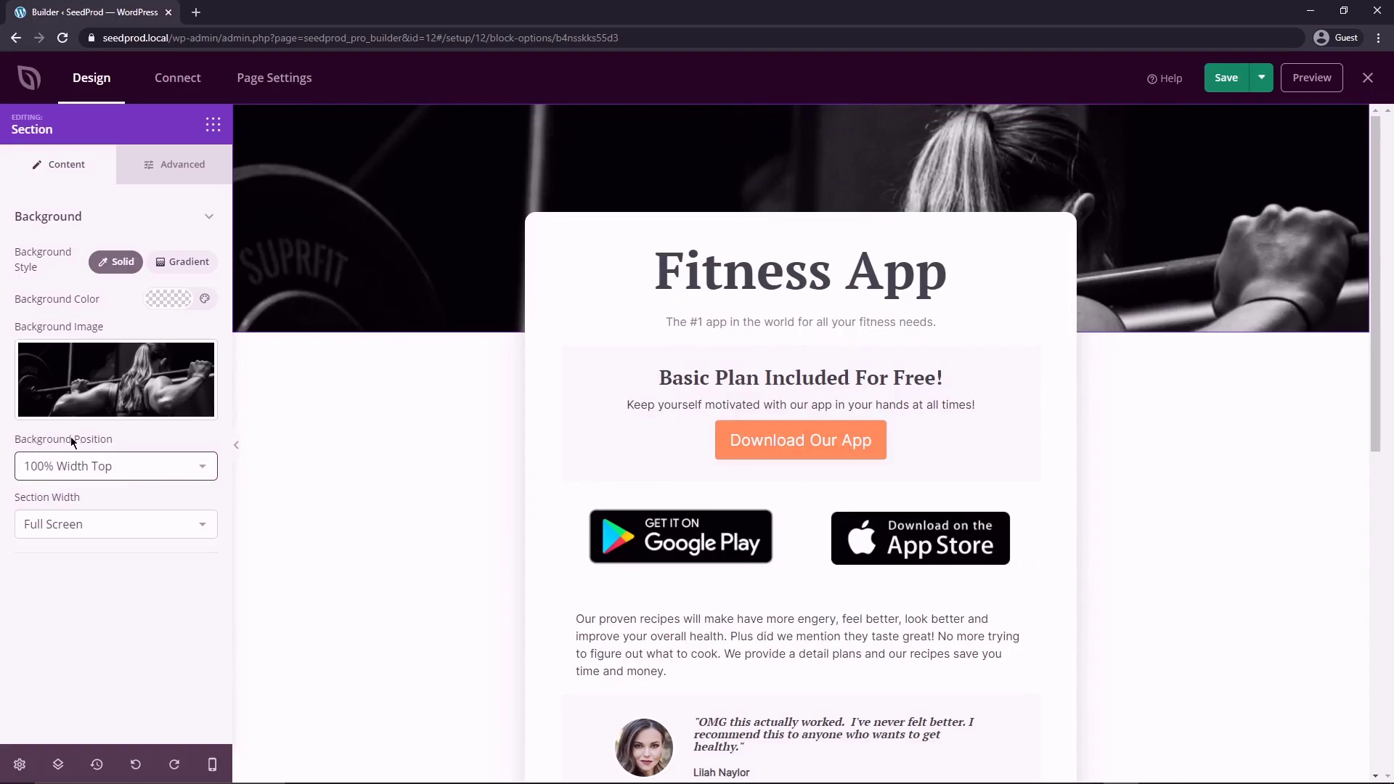
pyautogui.click(157, 470)
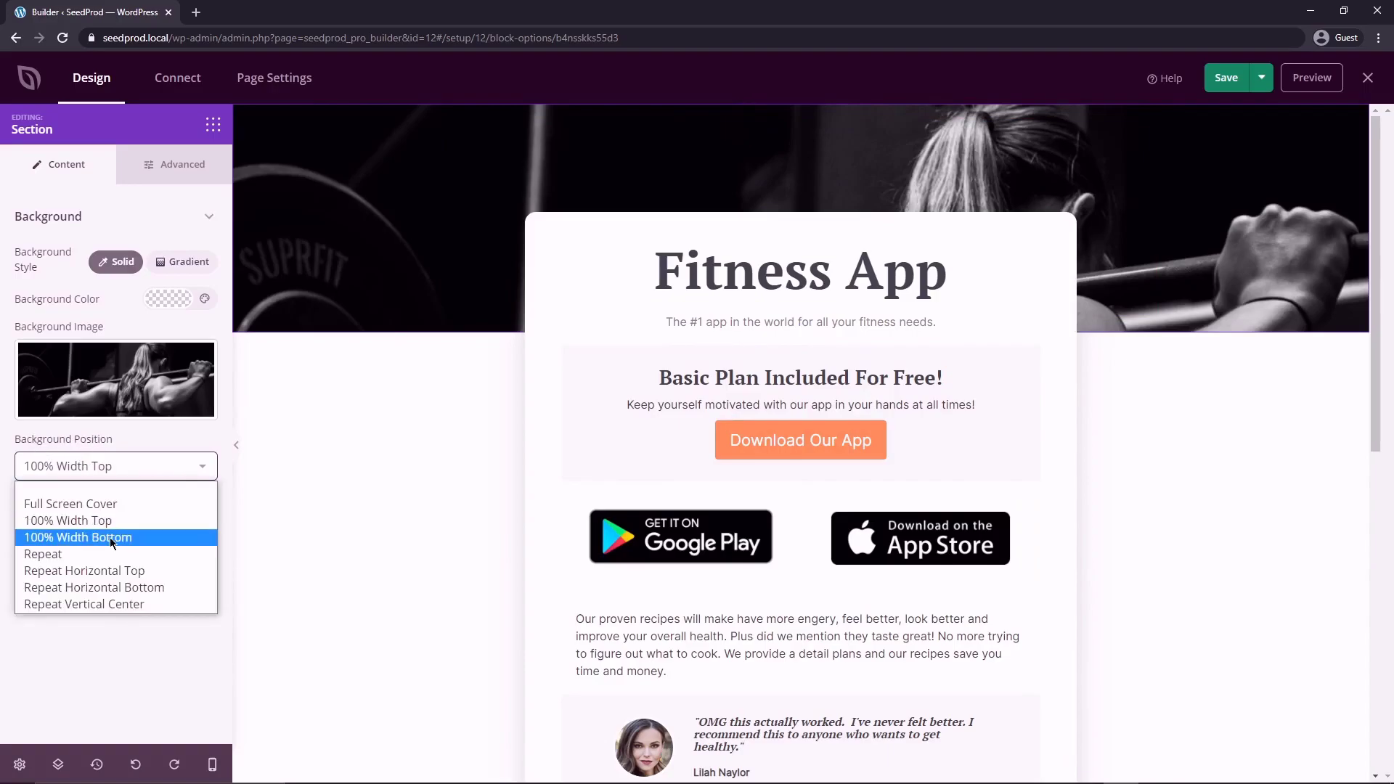
pyautogui.click(87, 538)
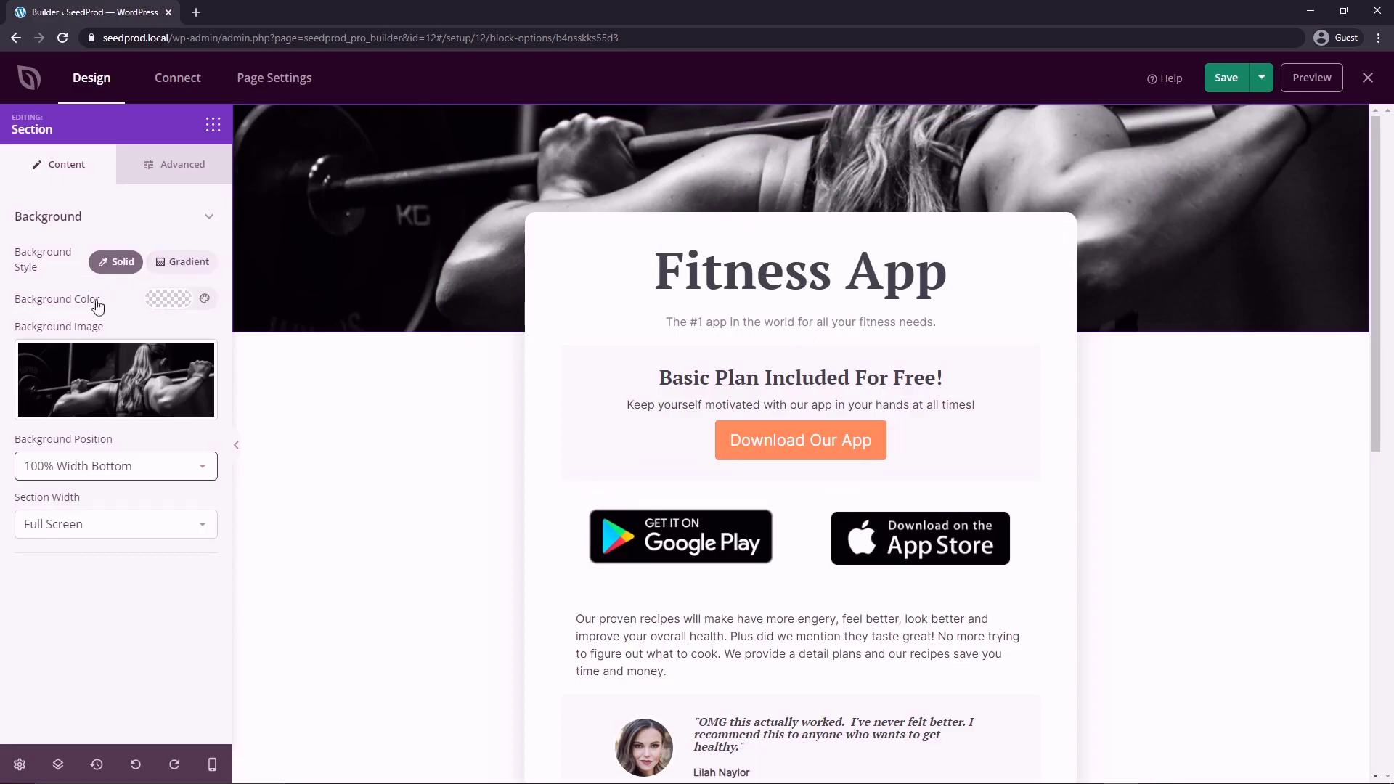
# Step: Try several ready-made styles on the Download Our App button, settling on the blue pill
pyautogui.click(757, 443)
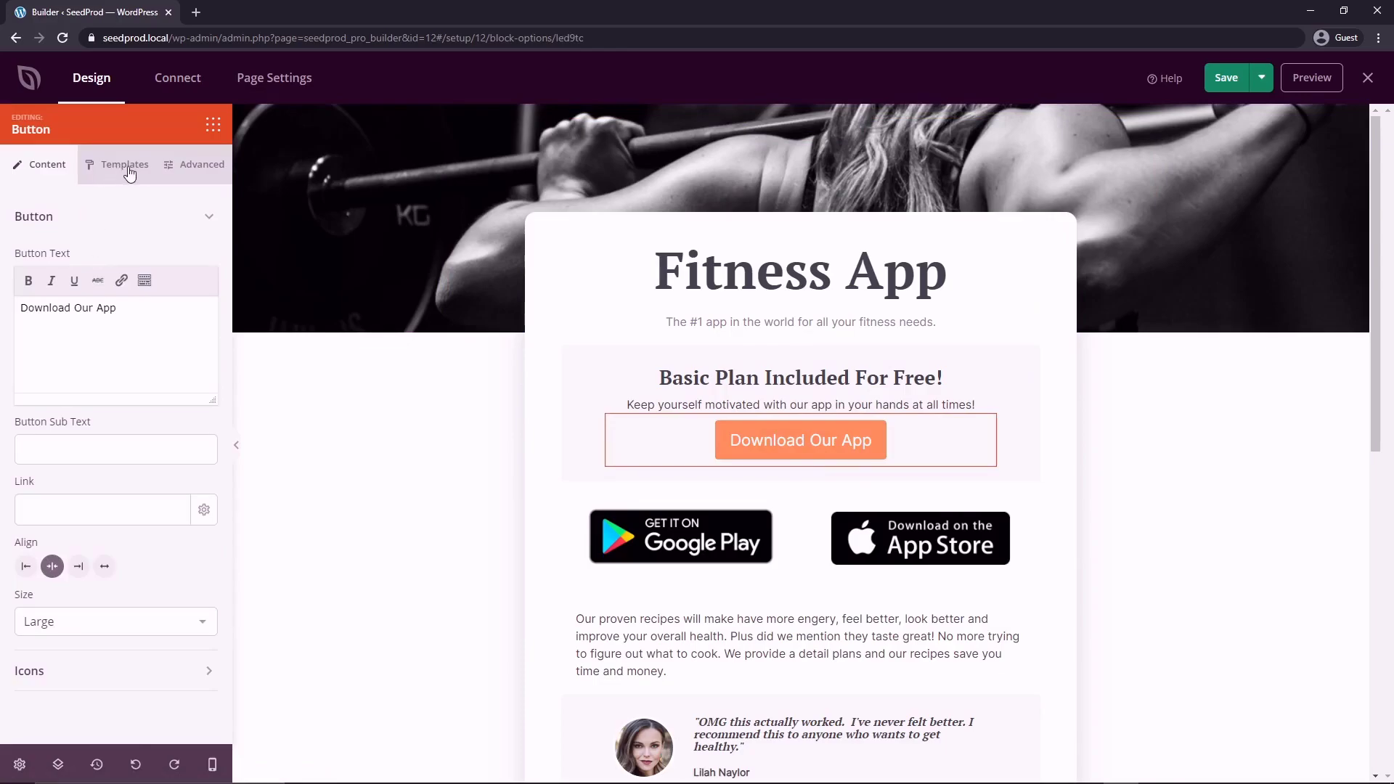
pyautogui.click(127, 168)
pyautogui.scroll(-1, 132, 536)
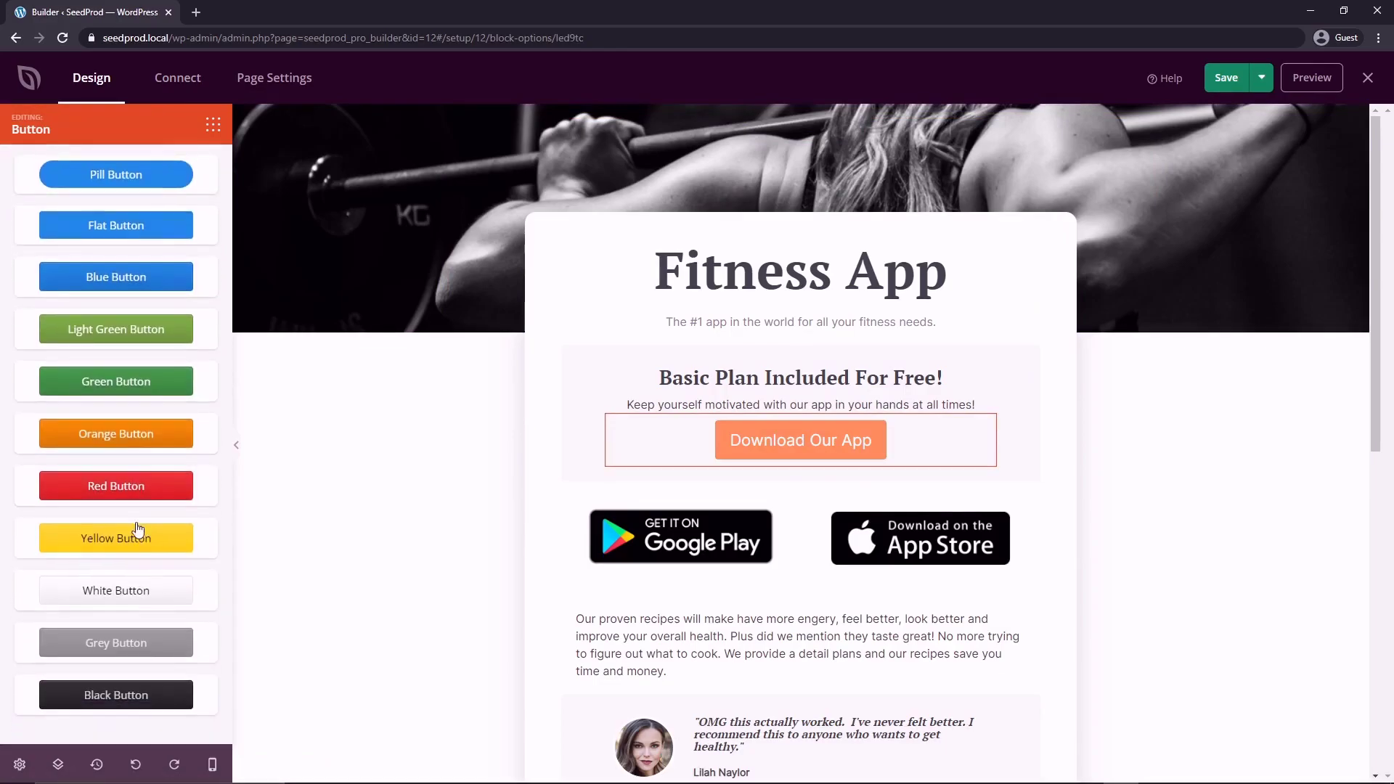
pyautogui.scroll(1, 129, 589)
pyautogui.click(120, 559)
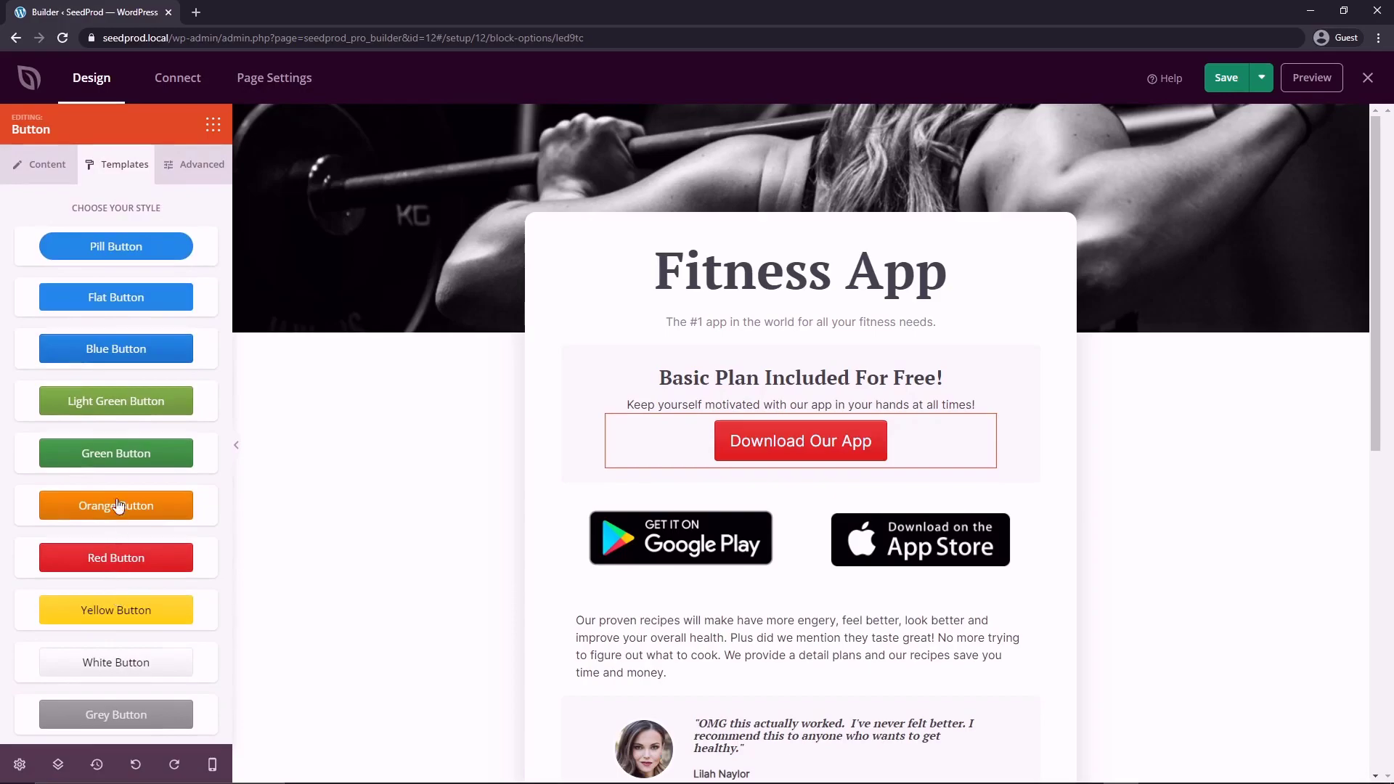
pyautogui.click(124, 407)
pyautogui.click(128, 339)
pyautogui.click(117, 303)
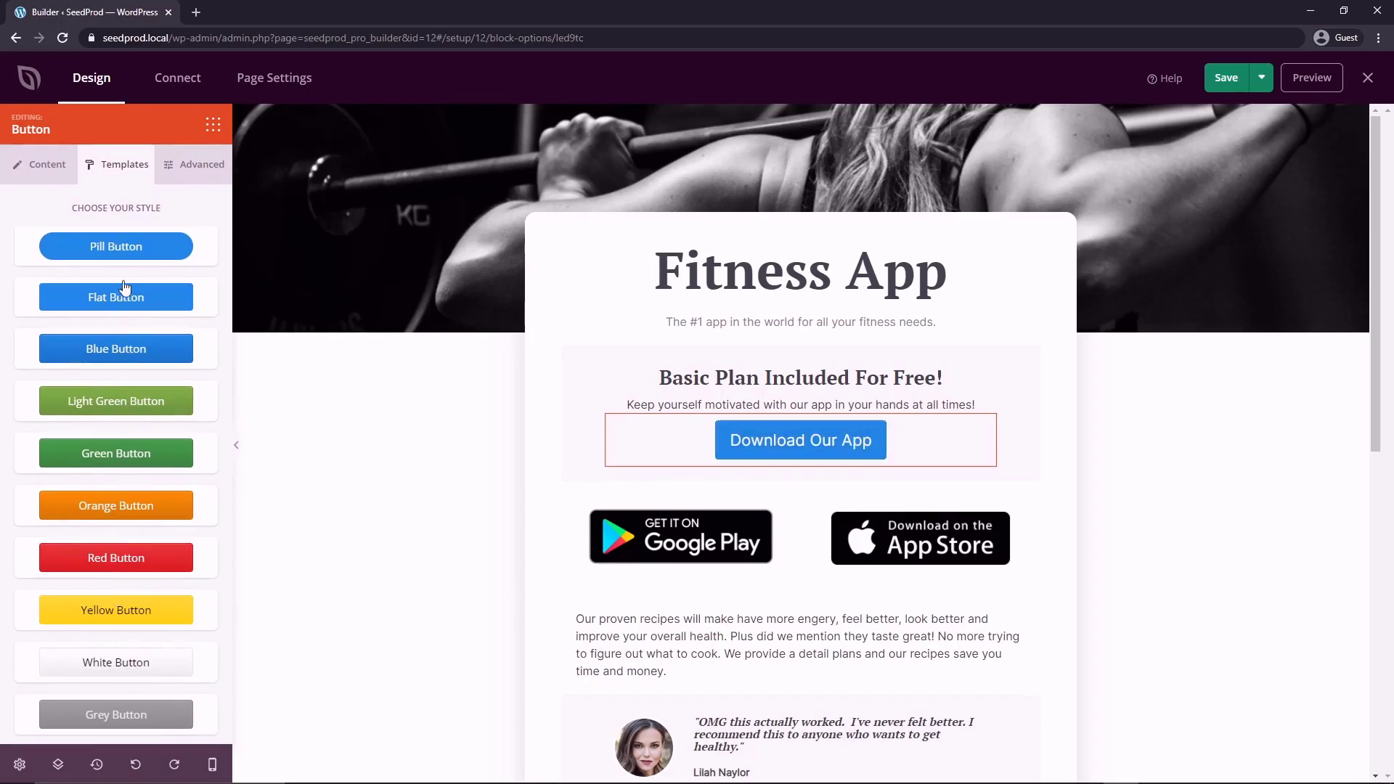
pyautogui.click(122, 247)
# Step: Clear the button's custom Background Color in Advanced Styles so it reverts to orange
pyautogui.click(176, 171)
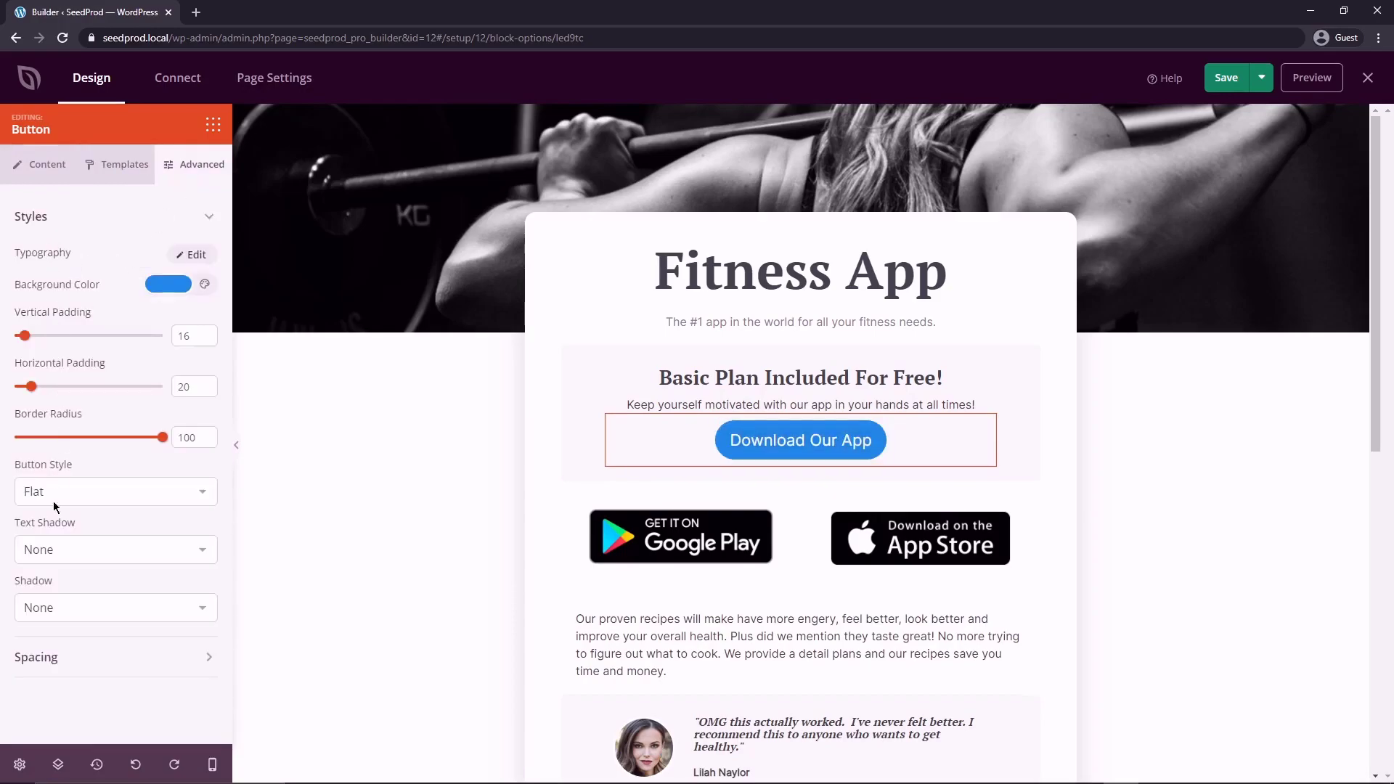
pyautogui.click(167, 284)
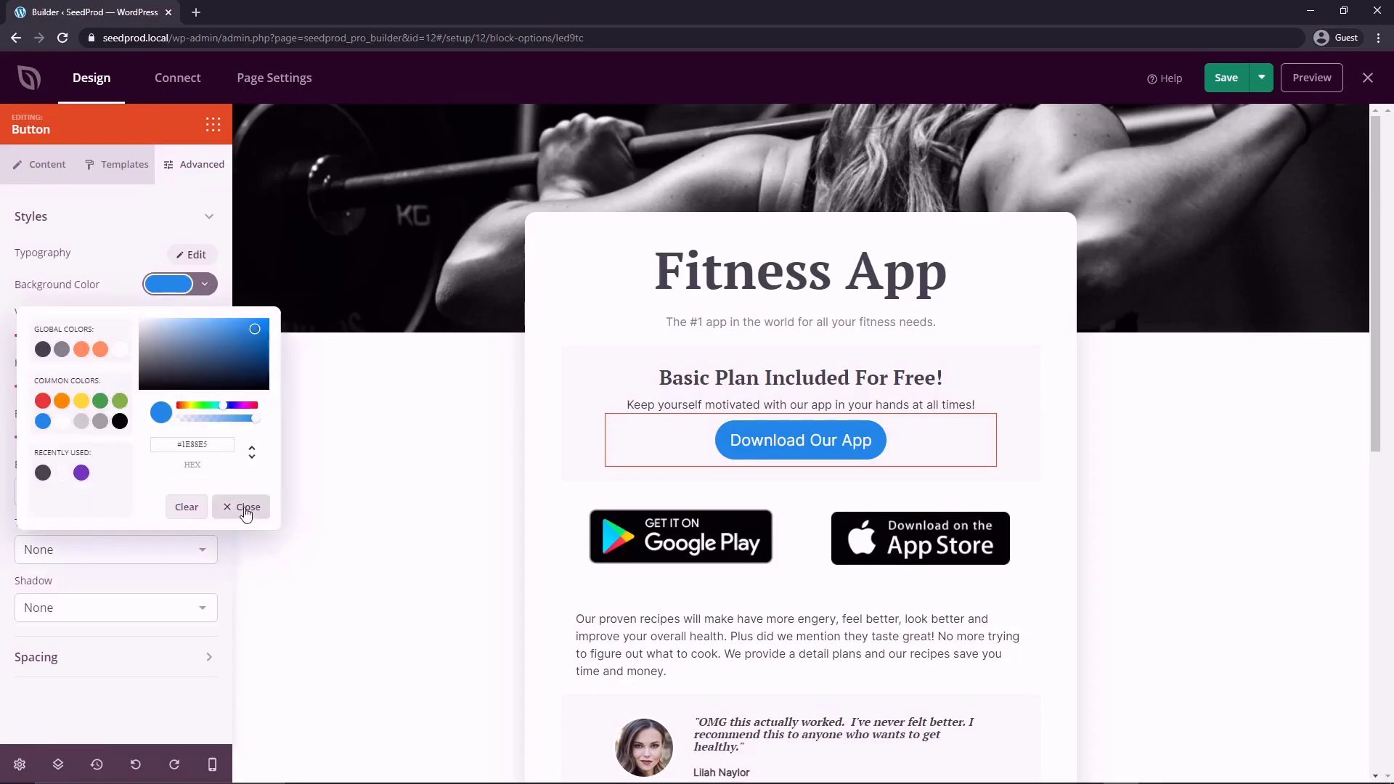
pyautogui.click(183, 512)
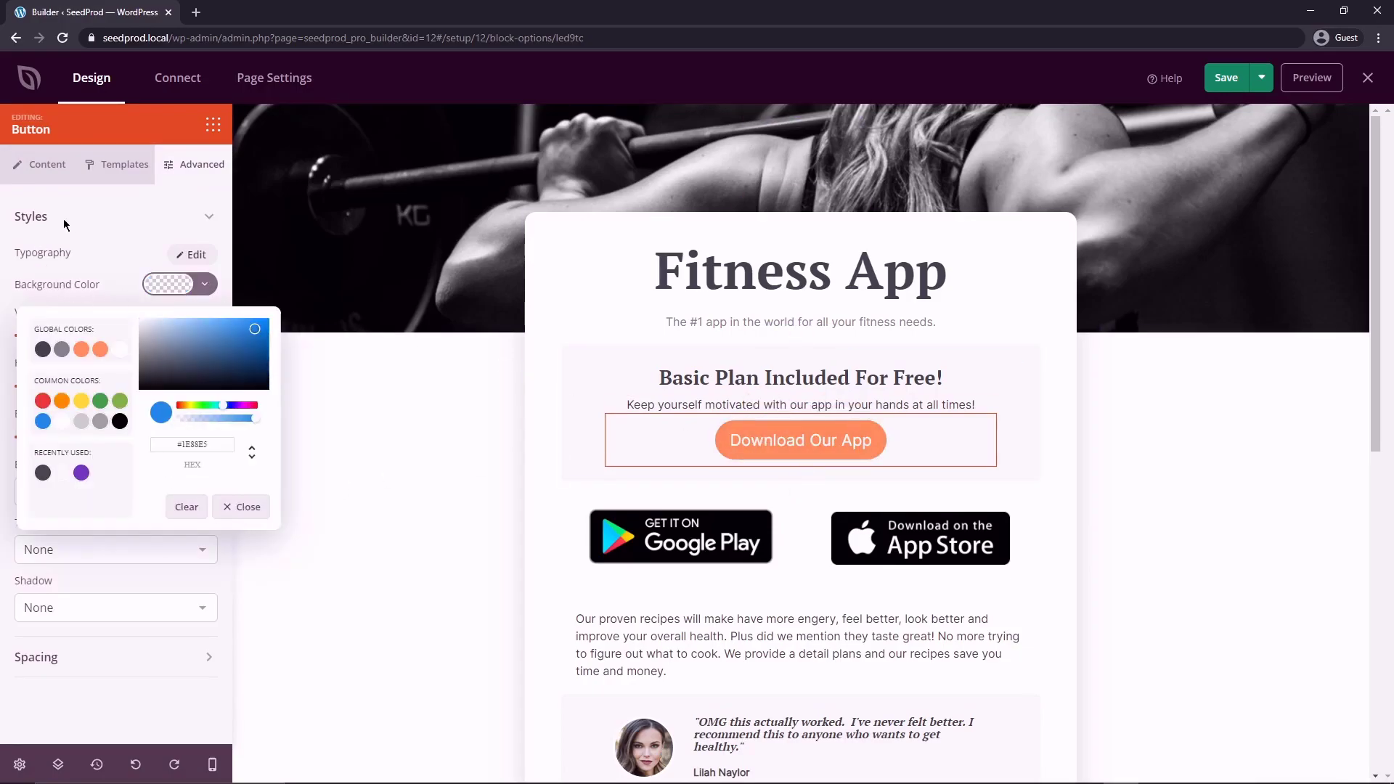
pyautogui.click(92, 217)
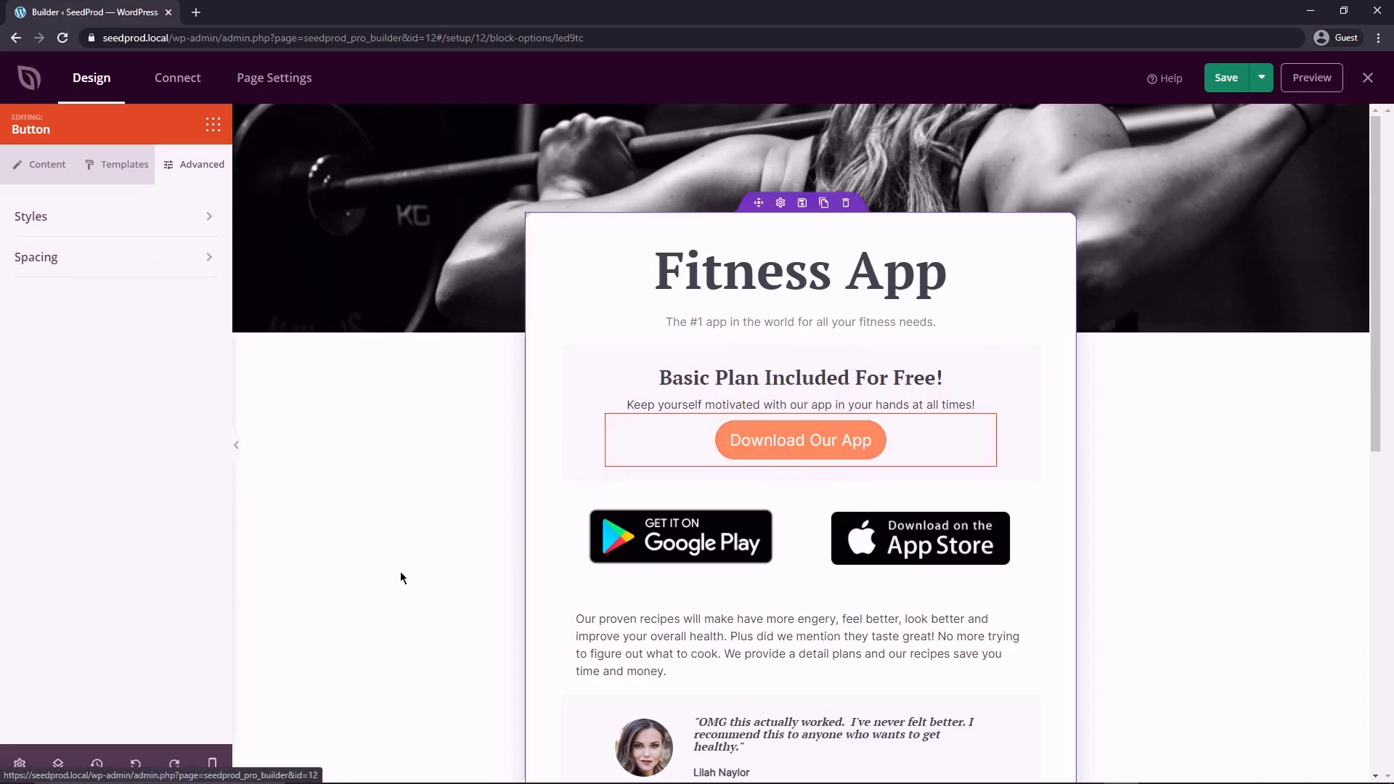
# Step: In Global Settings fonts, try Orbitron for headings and IM Fell Double Pica for body text
pyautogui.click(19, 765)
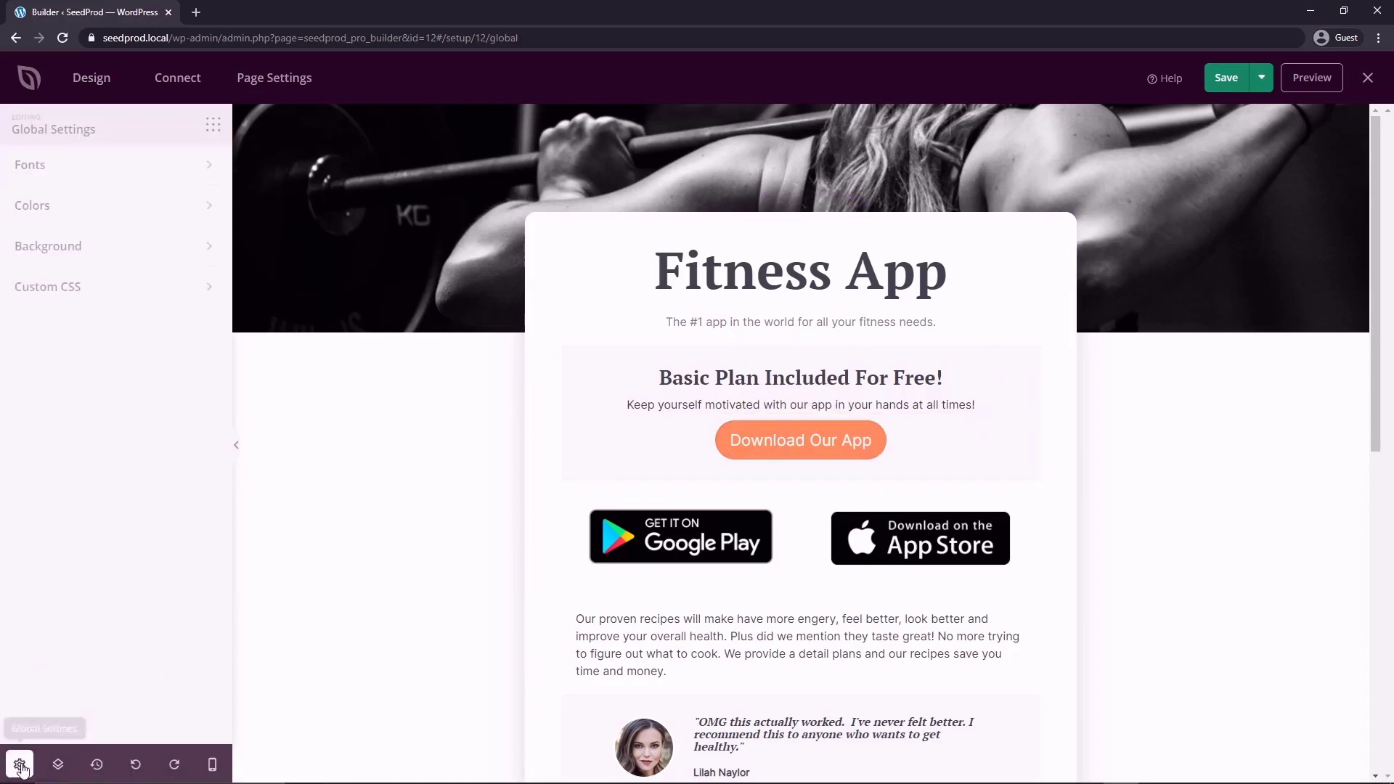
pyautogui.click(29, 163)
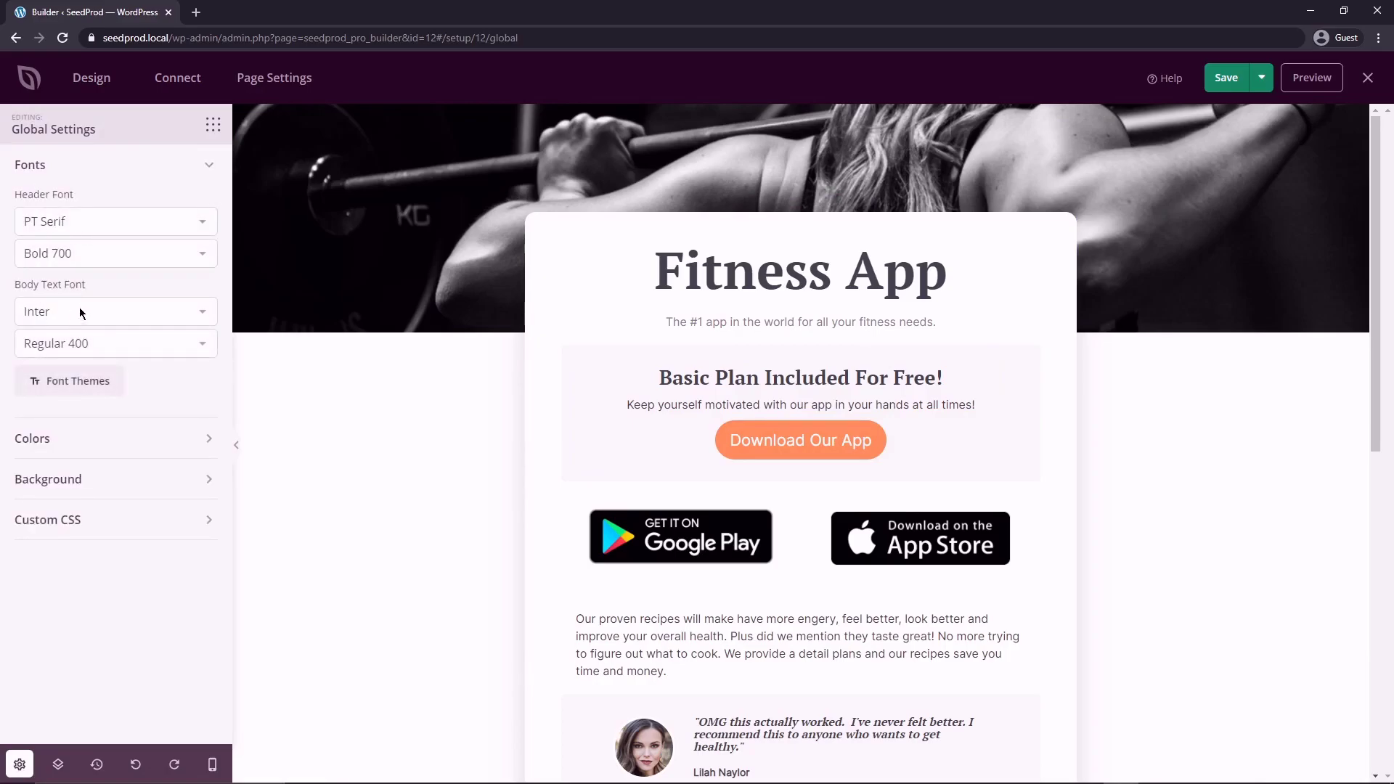
pyautogui.click(73, 222)
pyautogui.scroll(1, 79, 294)
pyautogui.click(79, 294)
pyautogui.click(76, 313)
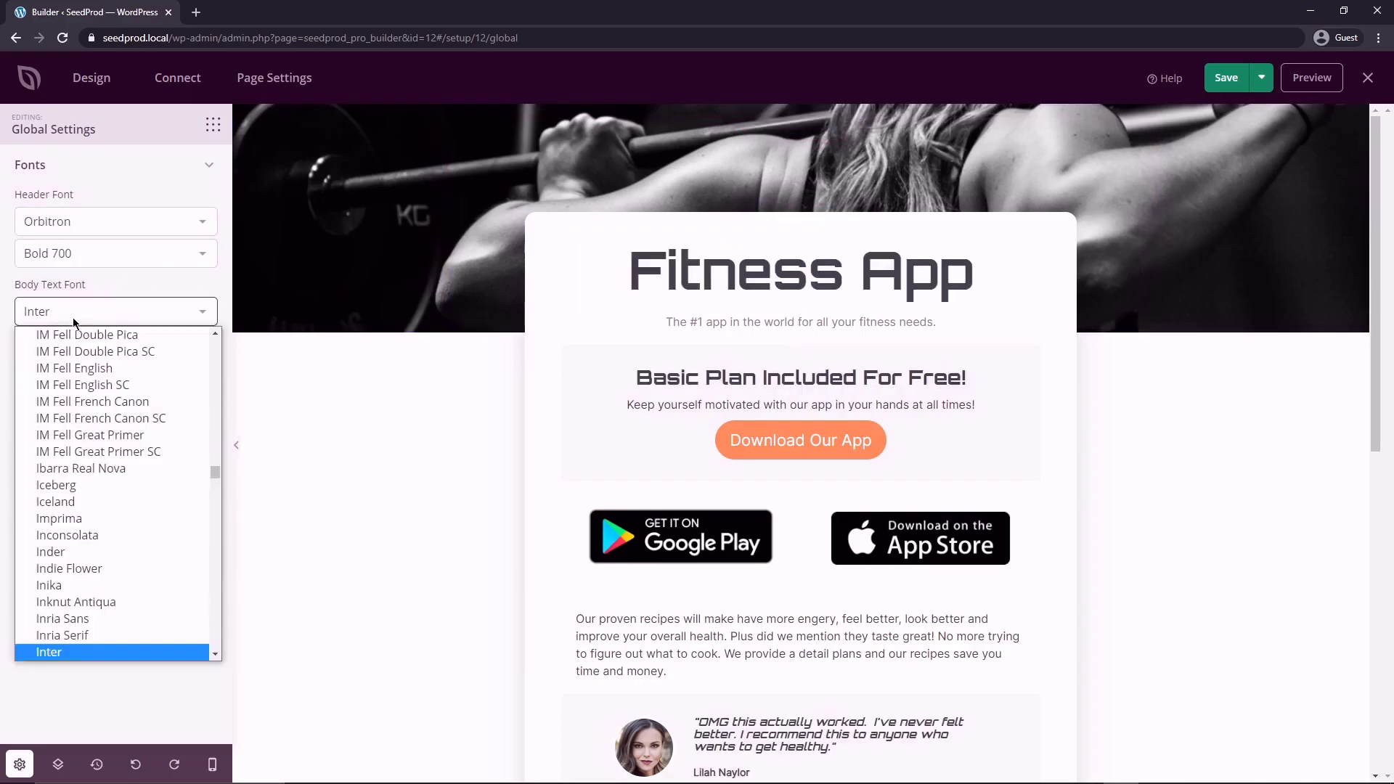
pyautogui.scroll(1, 101, 406)
pyautogui.click(101, 368)
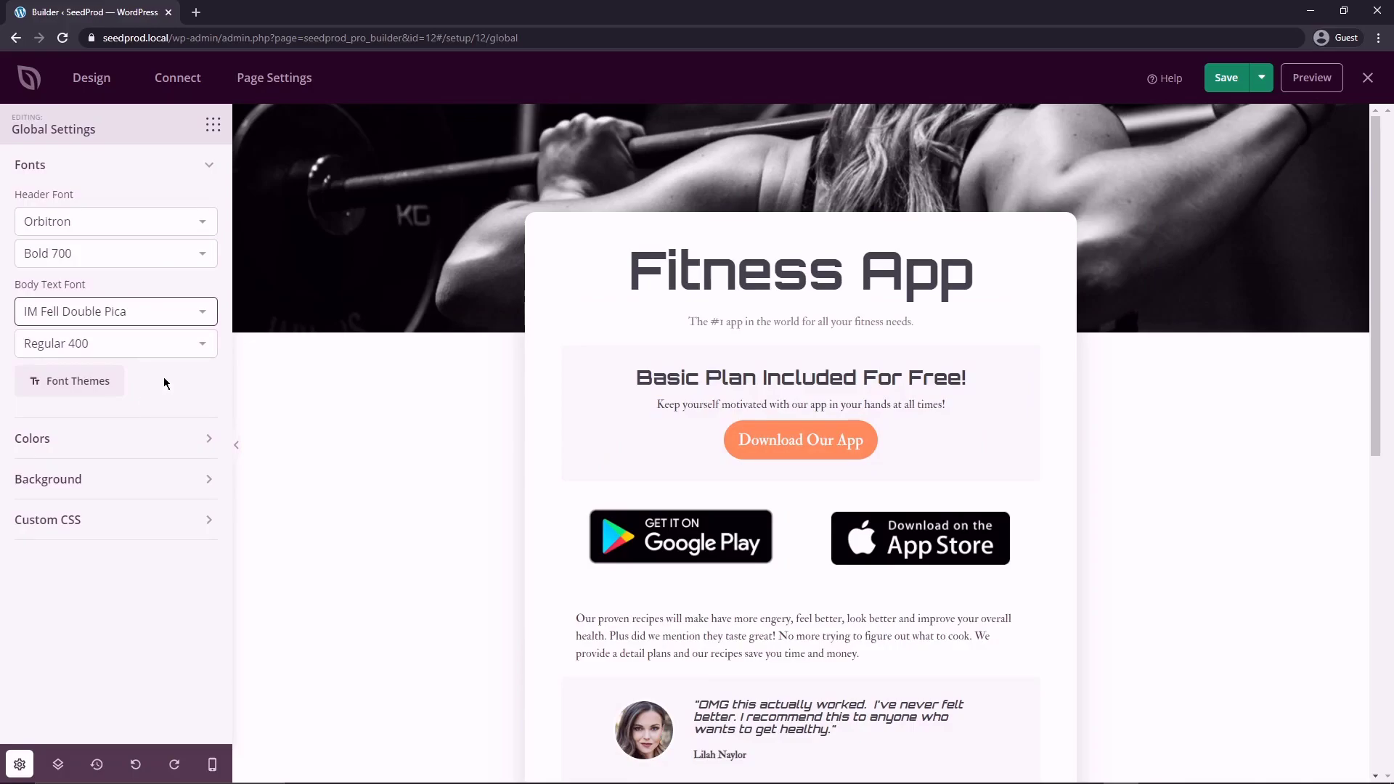
# Step: Apply the Roboto Slab / Open Sans pairing from Font Themes
pyautogui.click(74, 379)
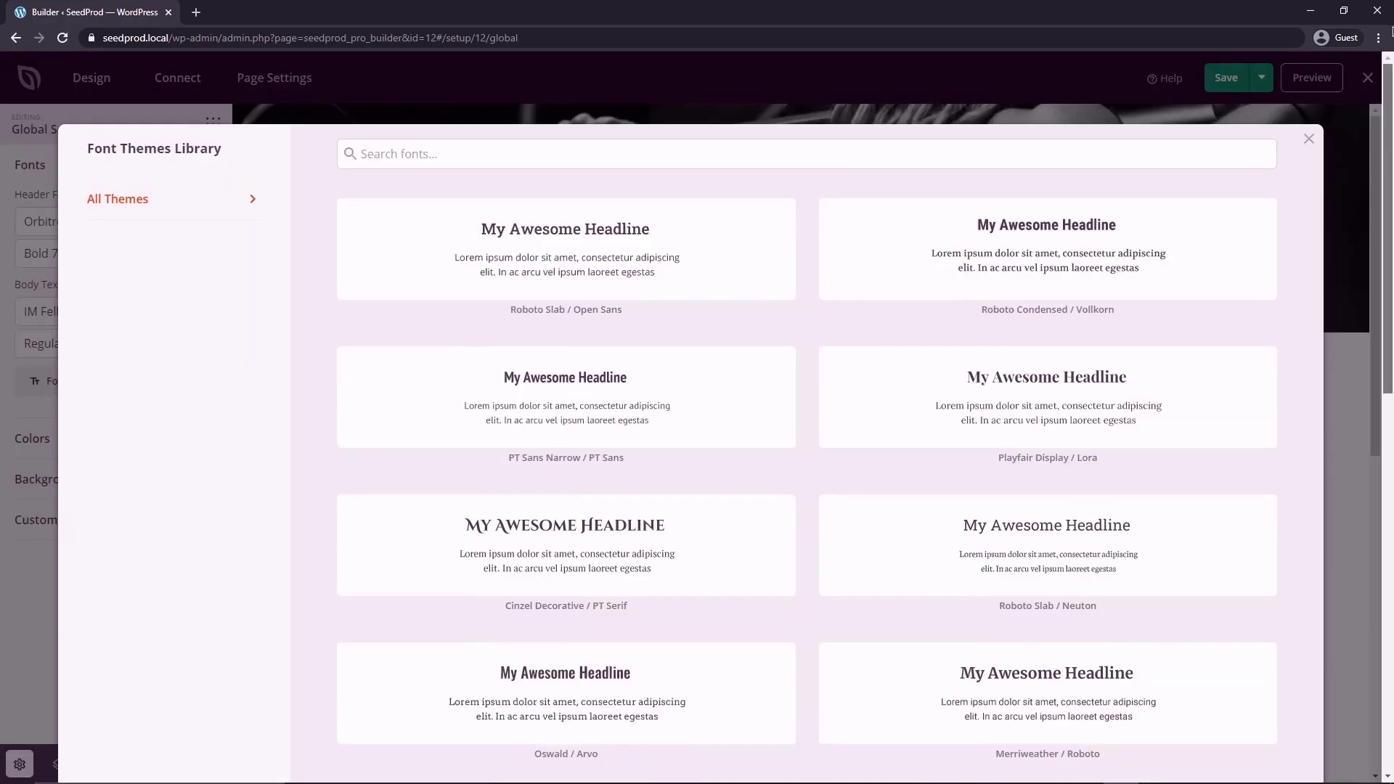
pyautogui.click(555, 258)
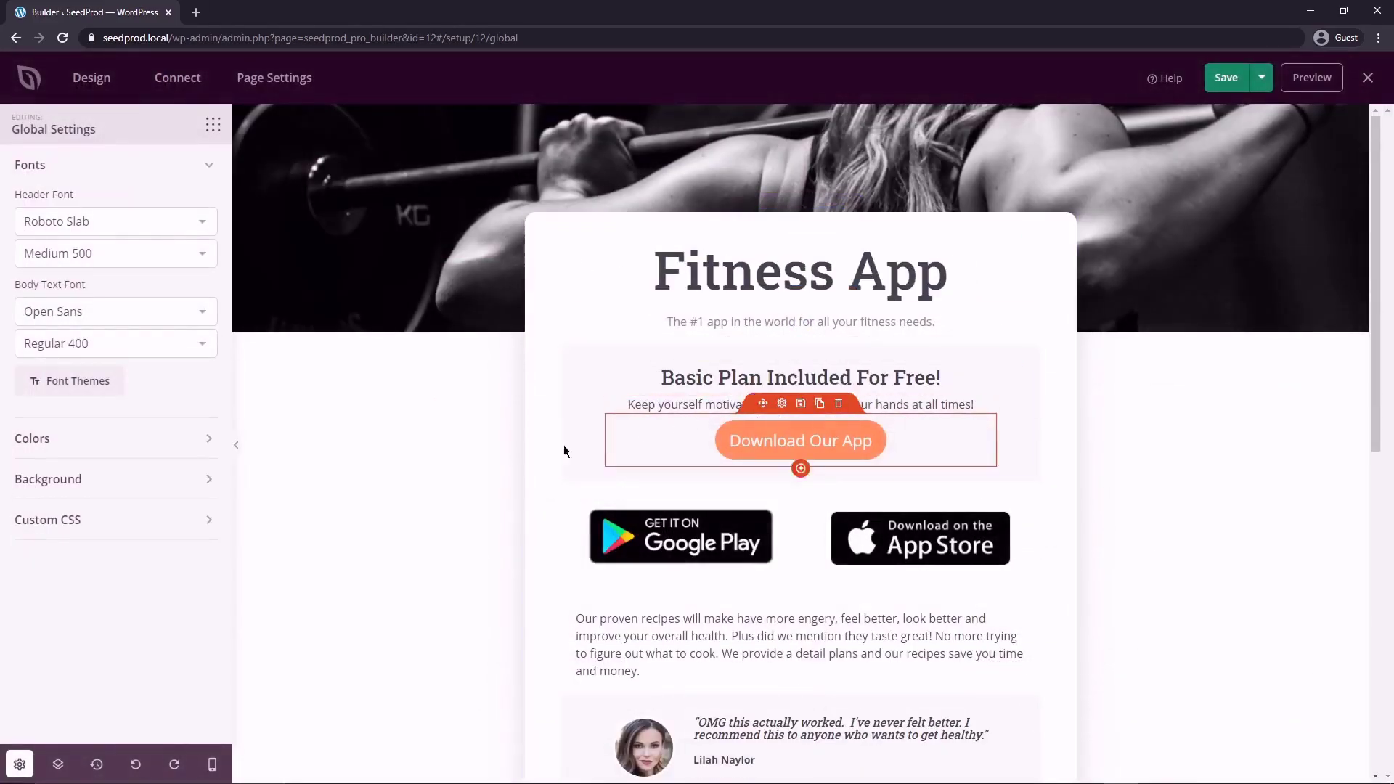
pyautogui.click(174, 164)
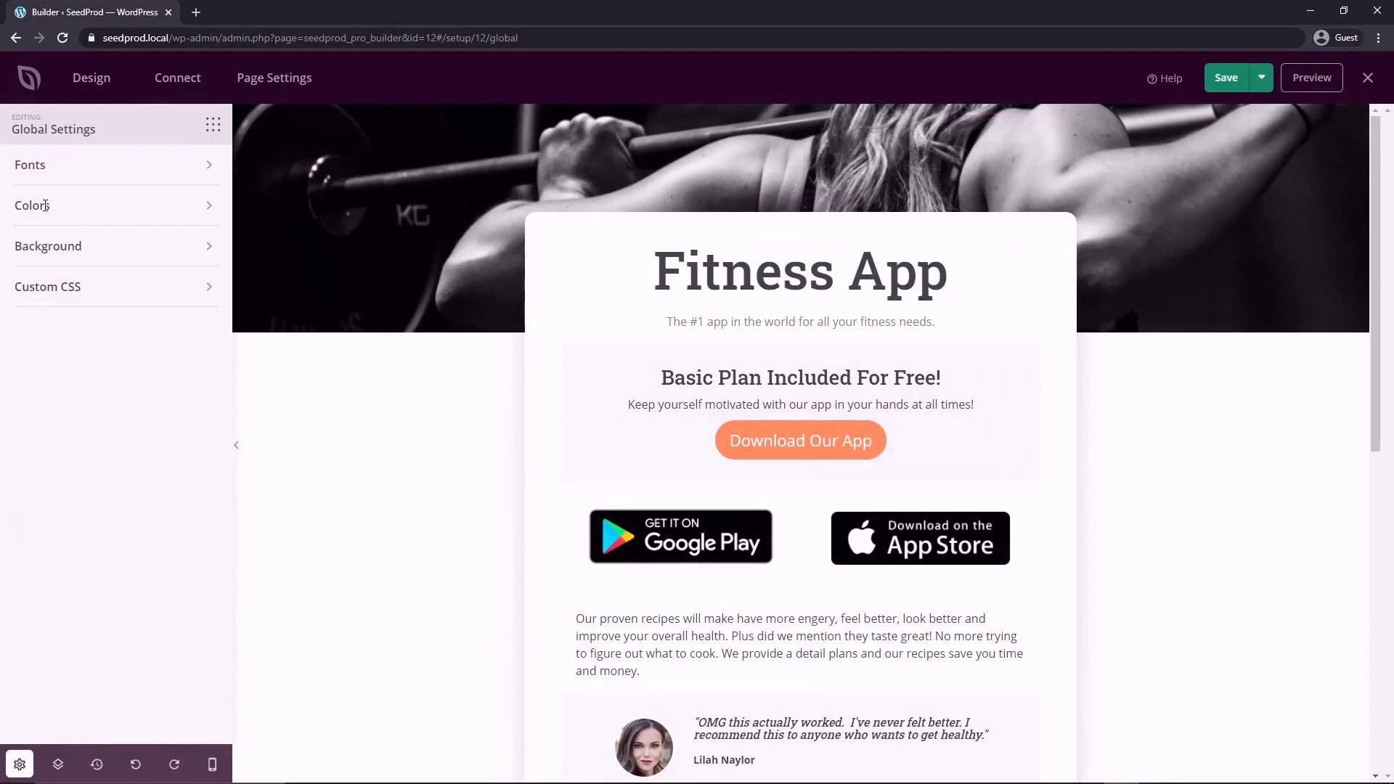
# Step: Choose the first Color Palette: dark headers and text, blue buttons and links, white background
pyautogui.click(43, 206)
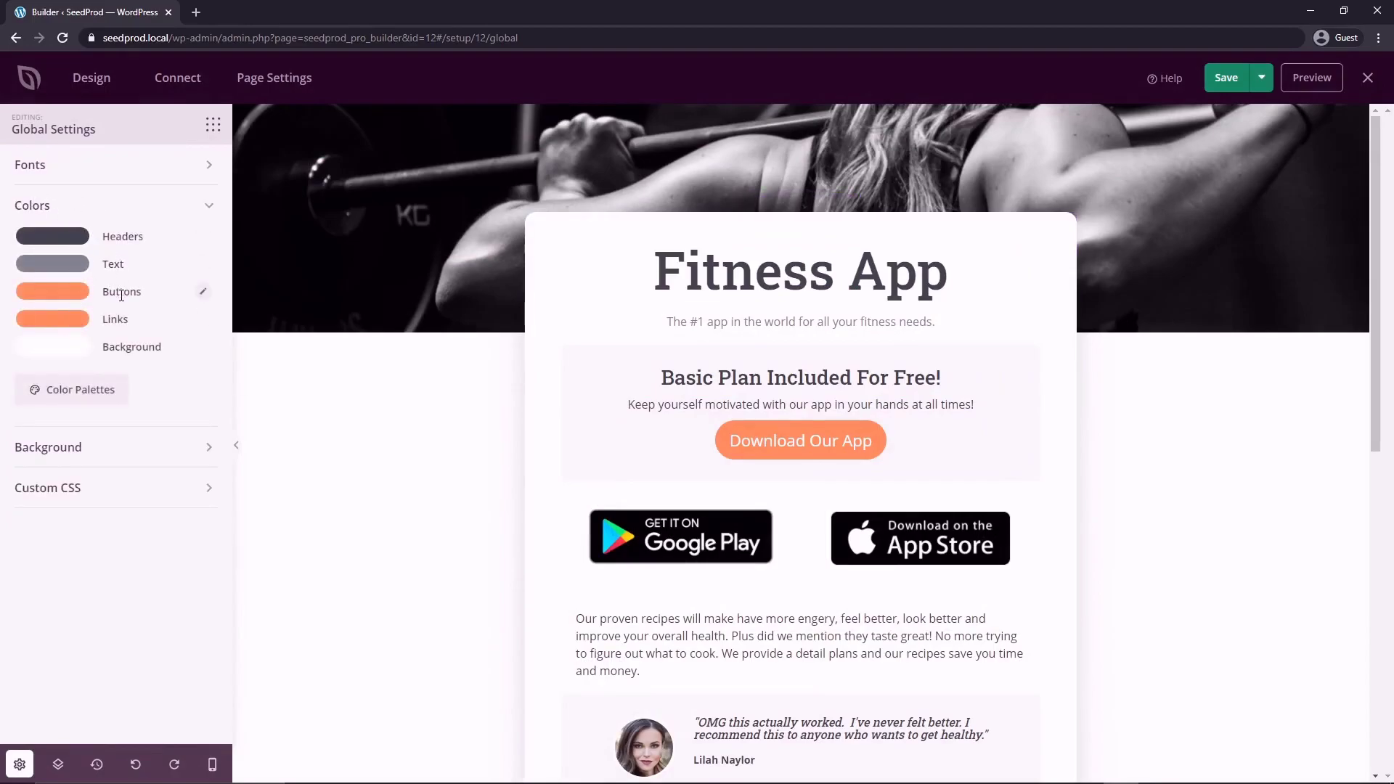
pyautogui.click(80, 392)
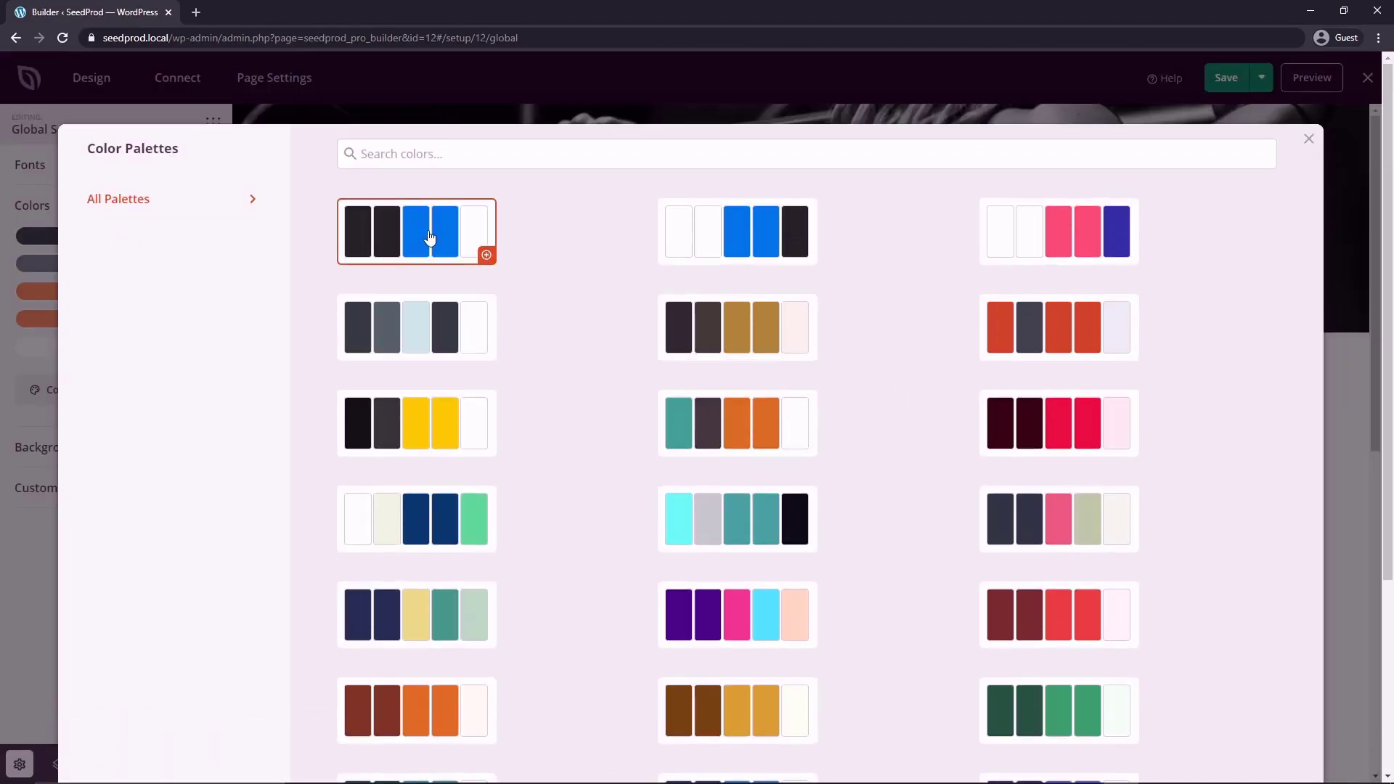
pyautogui.click(430, 237)
pyautogui.scroll(-15, 1133, 467)
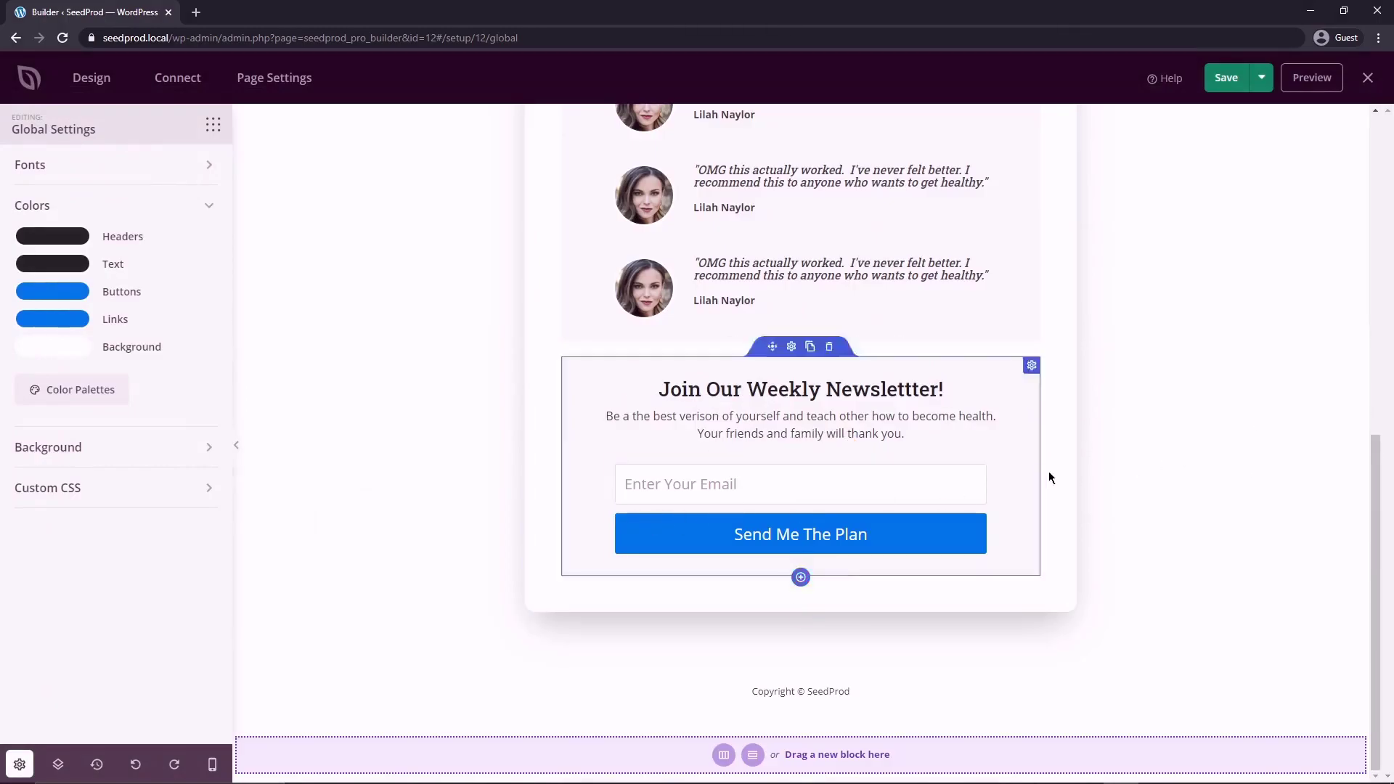
pyautogui.scroll(15, 1065, 461)
pyautogui.click(32, 205)
pyautogui.click(102, 250)
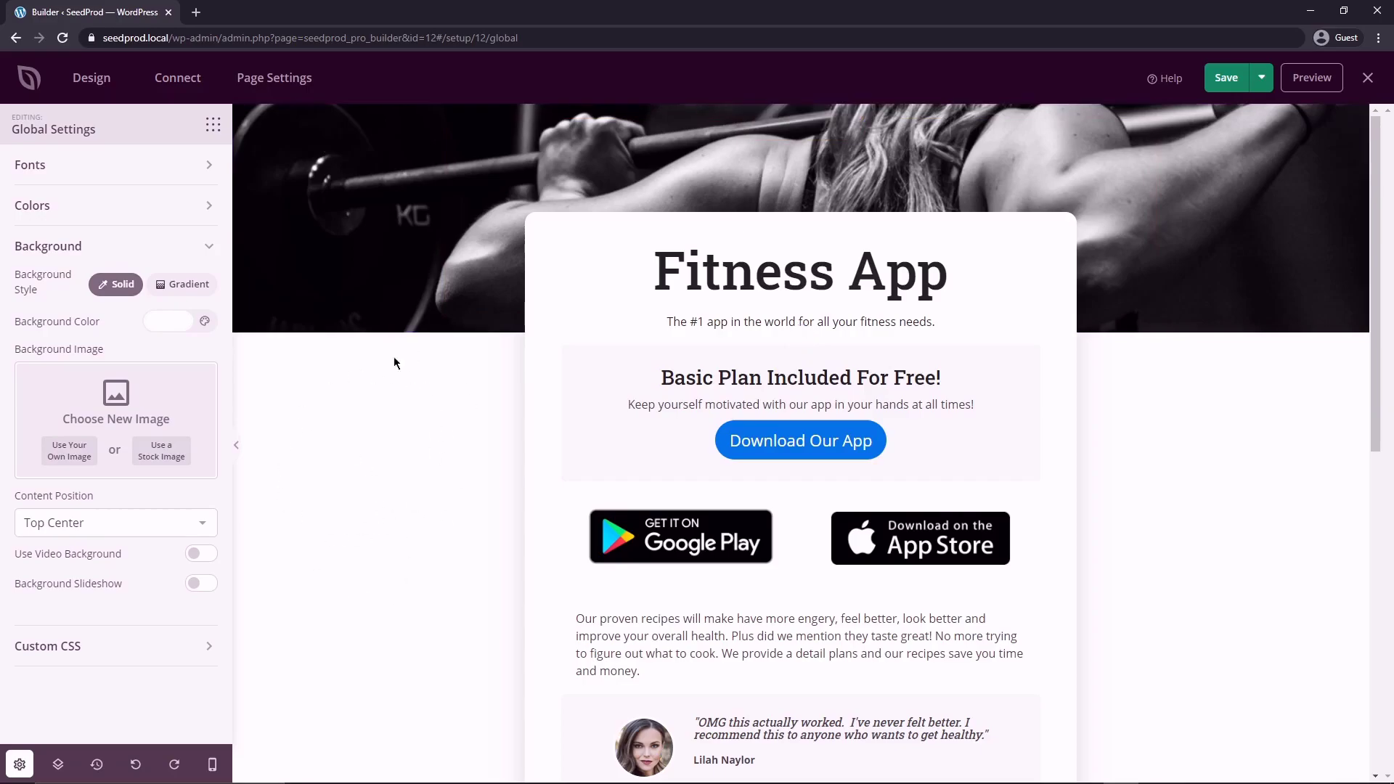
# Step: Try solid page background colours: green, bright blue, then navy
pyautogui.click(167, 321)
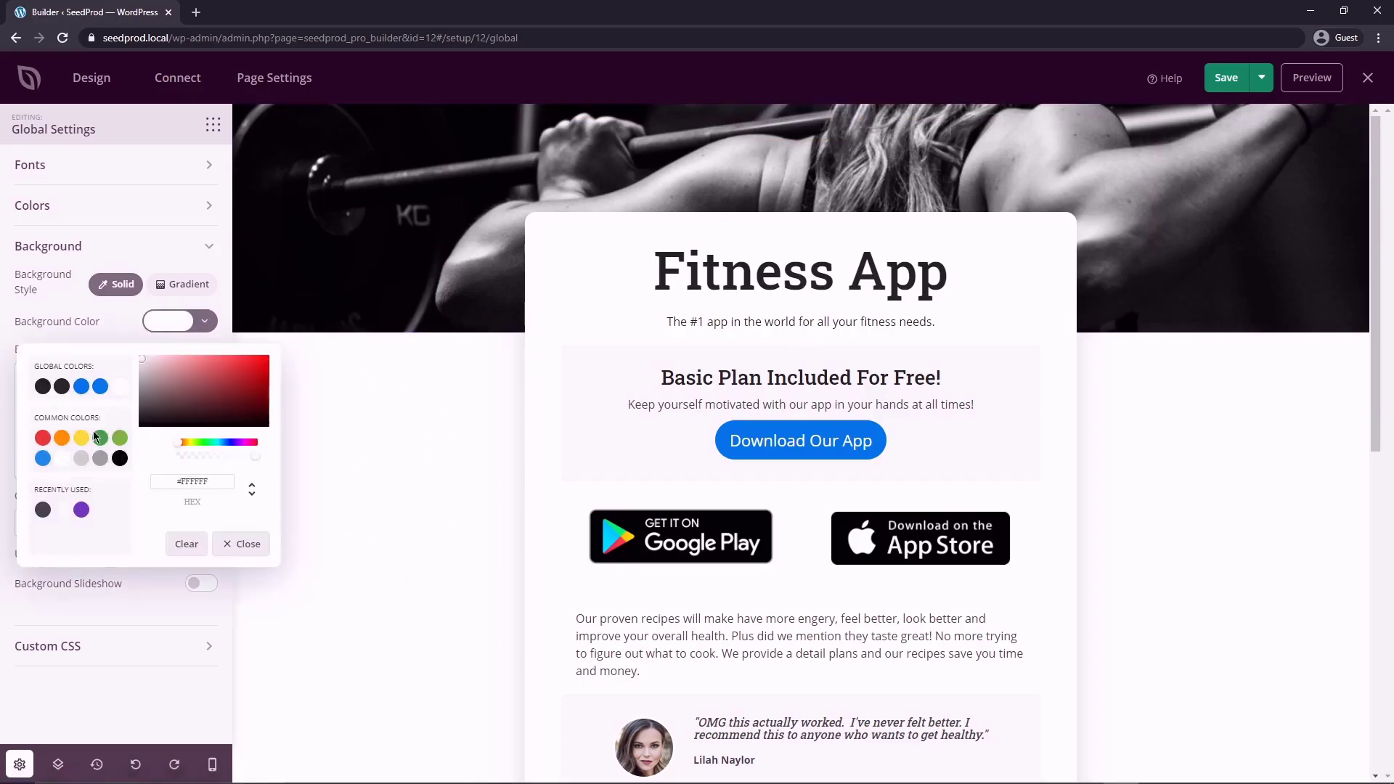
pyautogui.click(119, 438)
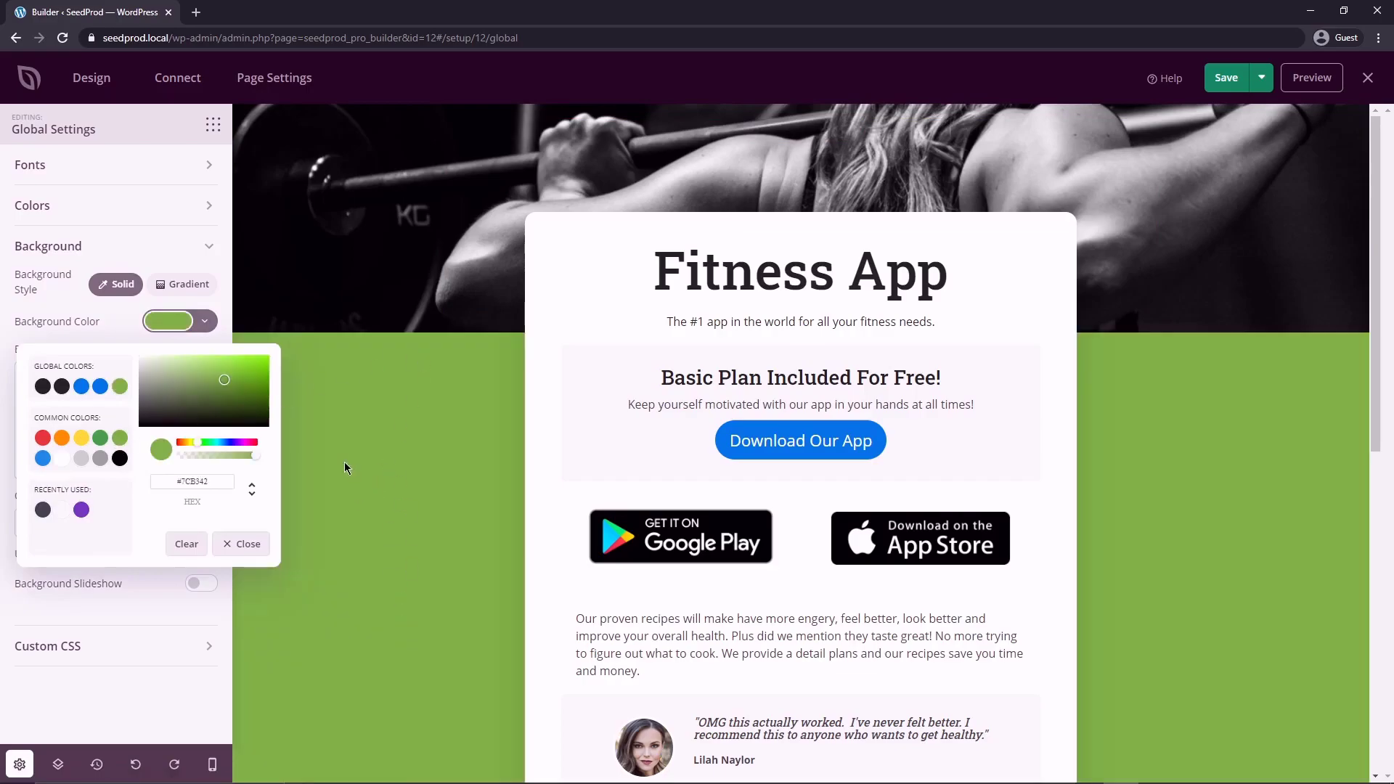
pyautogui.click(82, 387)
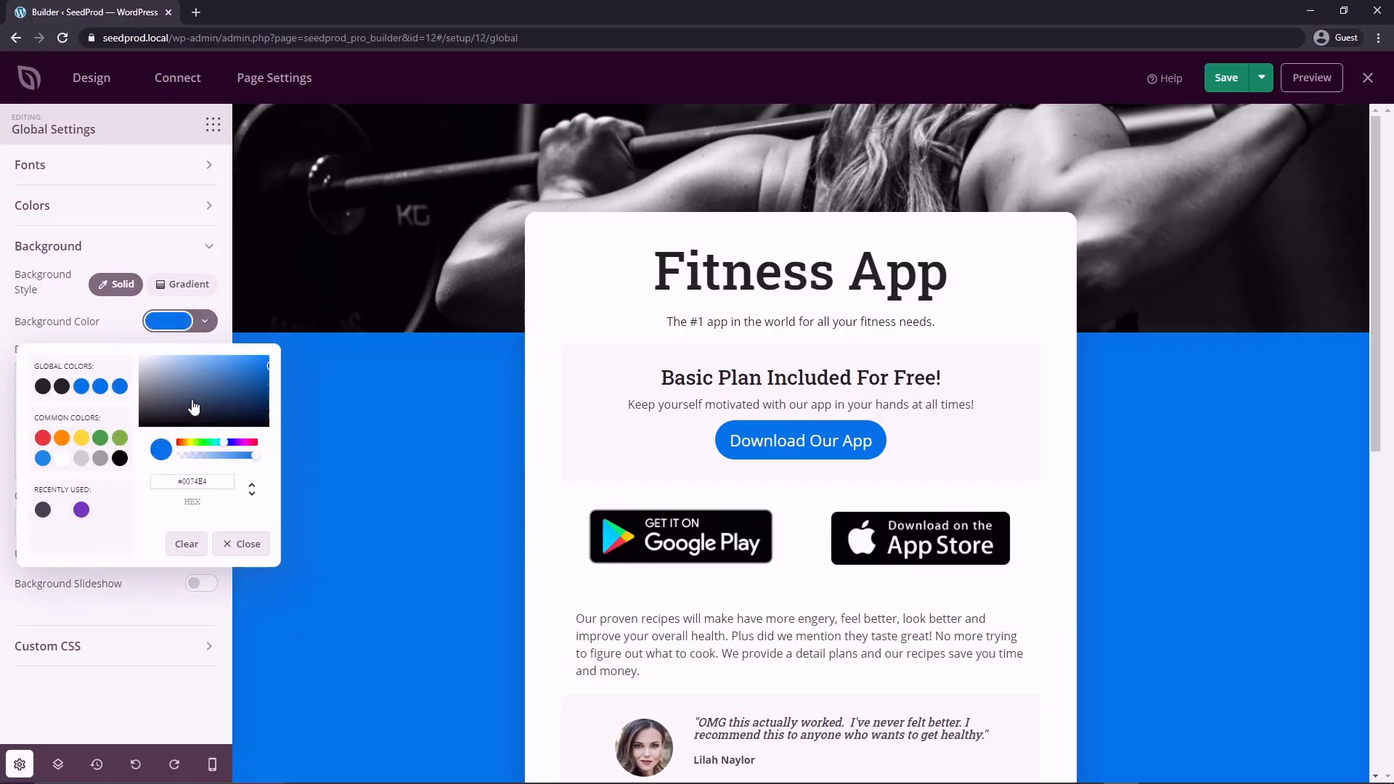
pyautogui.moveTo(196, 403); pyautogui.dragTo(283, 405)
pyautogui.click(308, 346)
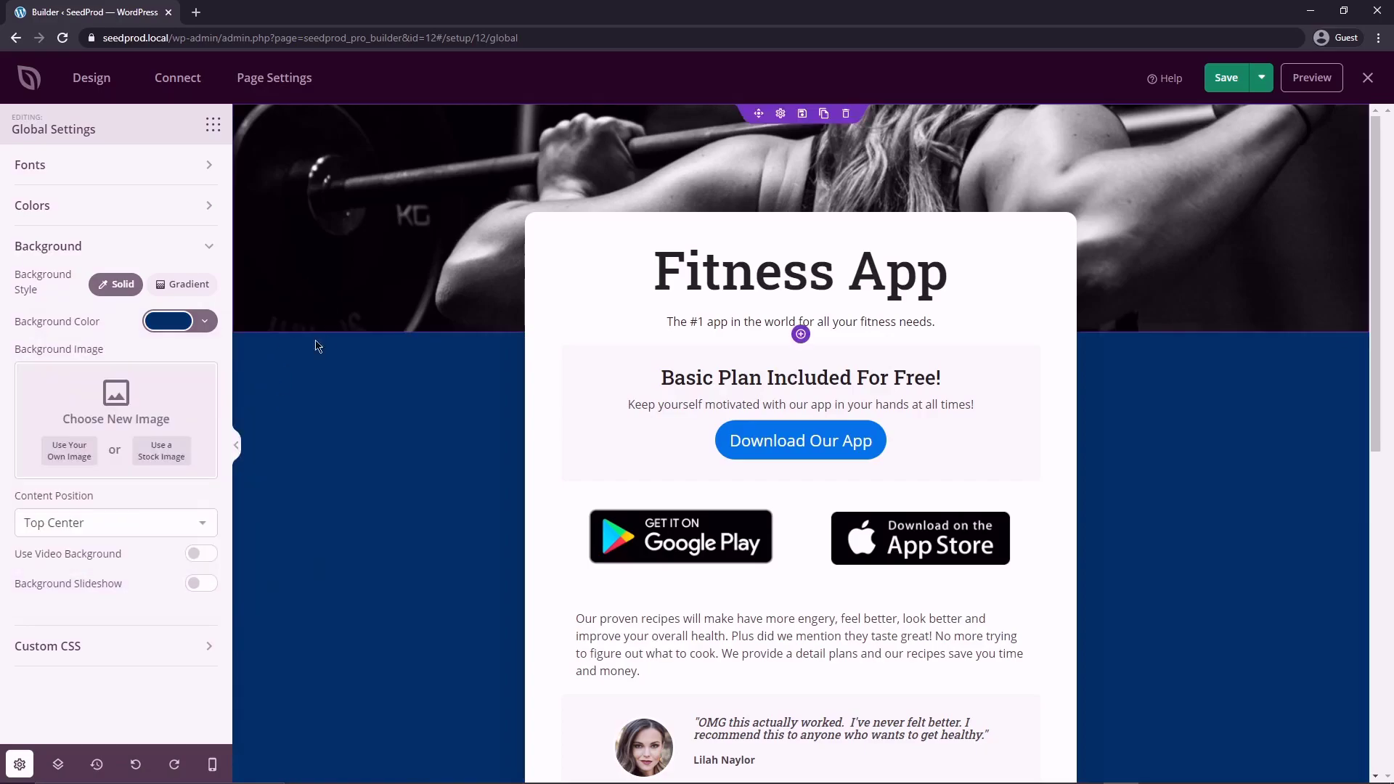
# Step: Make the background a linear gradient from blue at 34 to dark navy at 74, angle 0
pyautogui.click(186, 287)
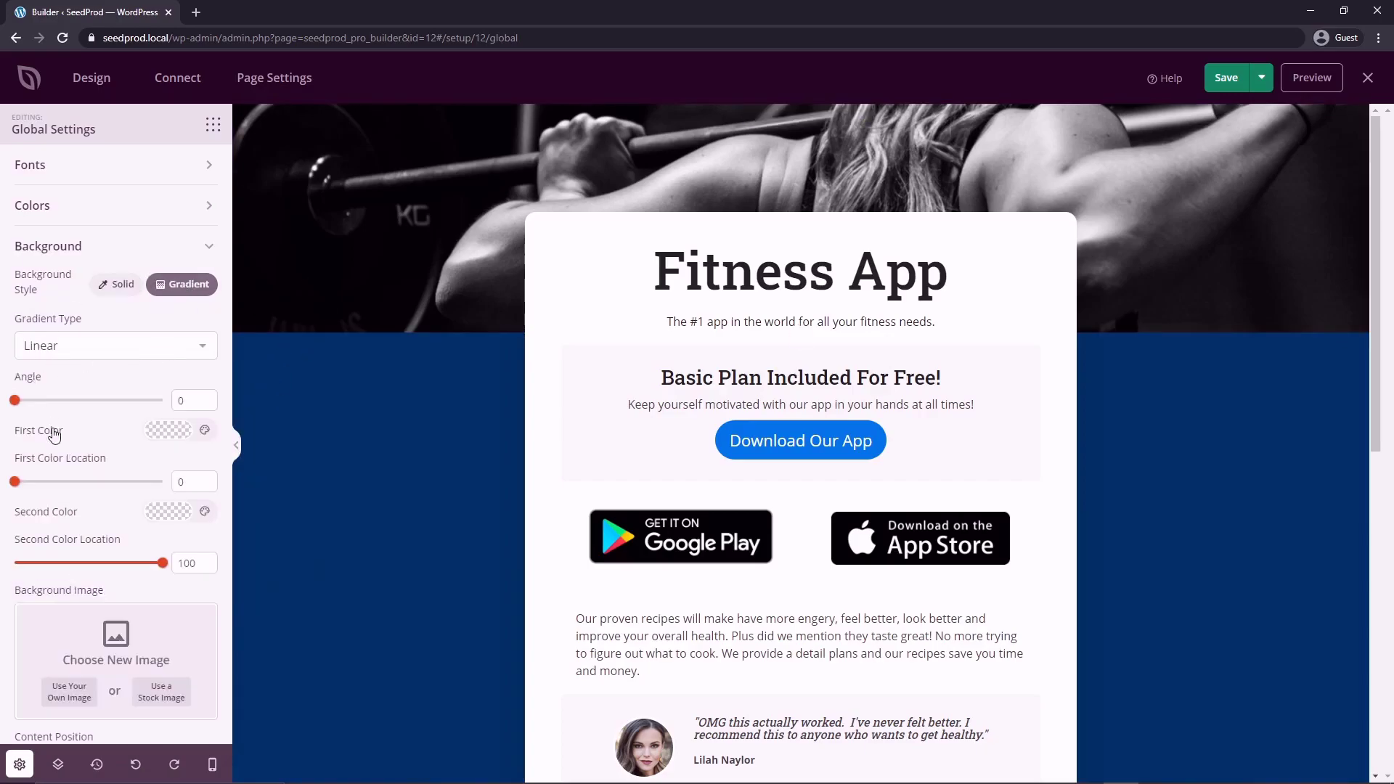
pyautogui.click(151, 356)
pyautogui.click(113, 316)
pyautogui.click(174, 430)
pyautogui.click(100, 495)
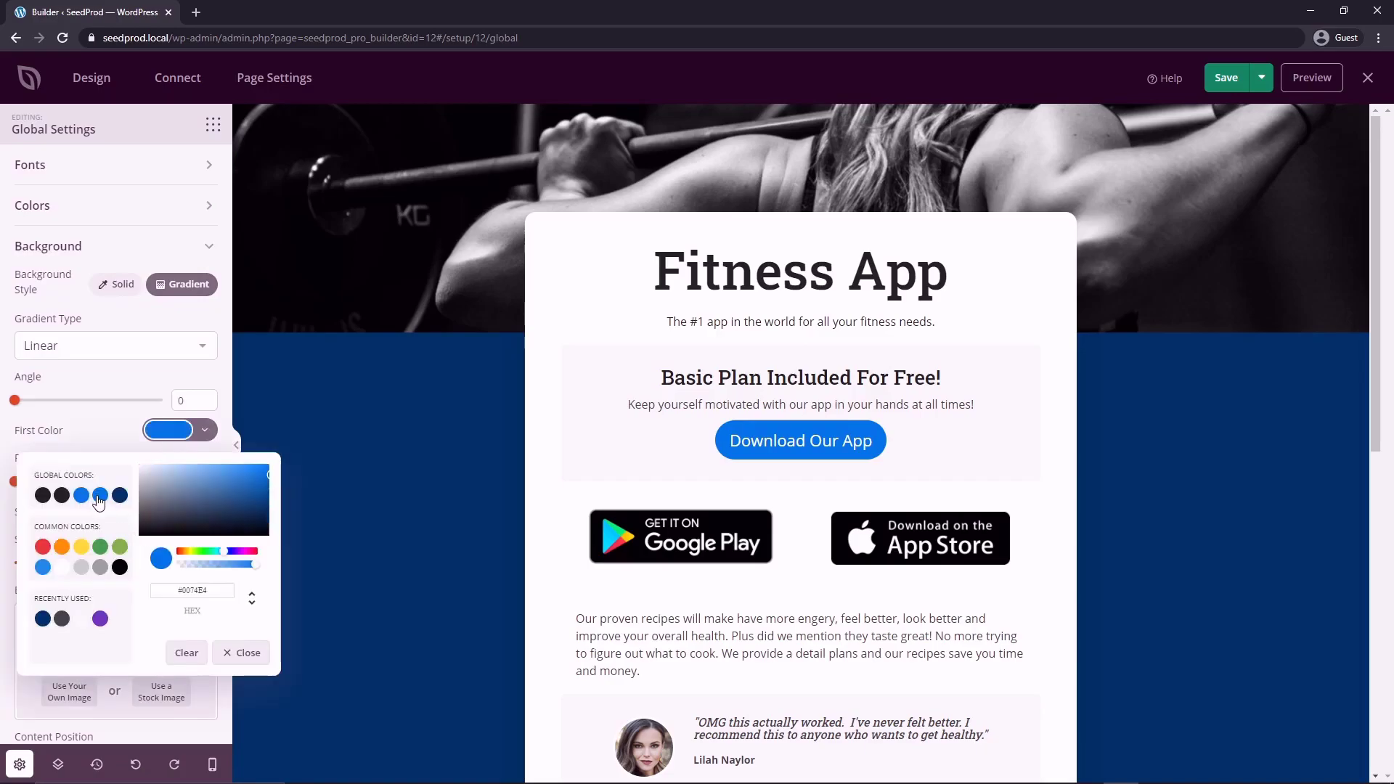
pyautogui.click(171, 512)
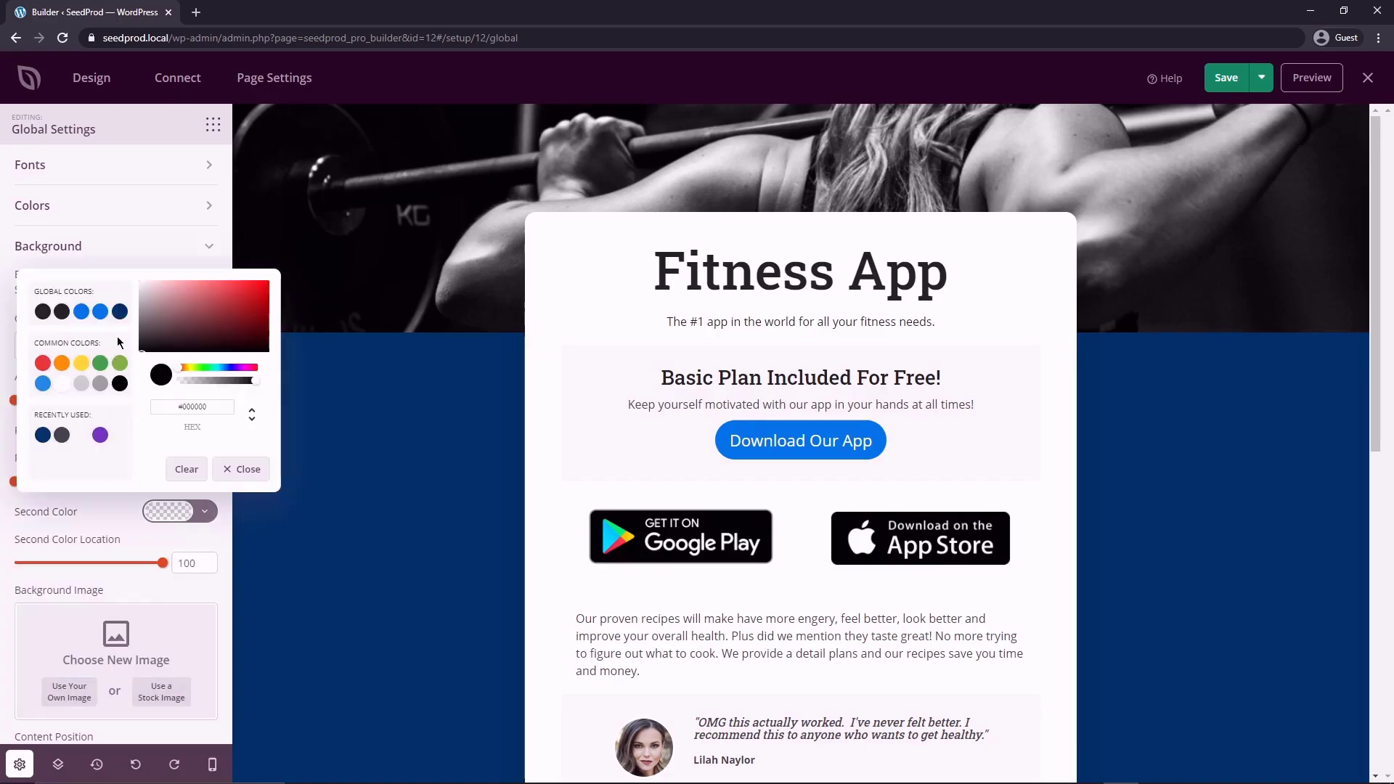
pyautogui.click(119, 312)
pyautogui.click(126, 523)
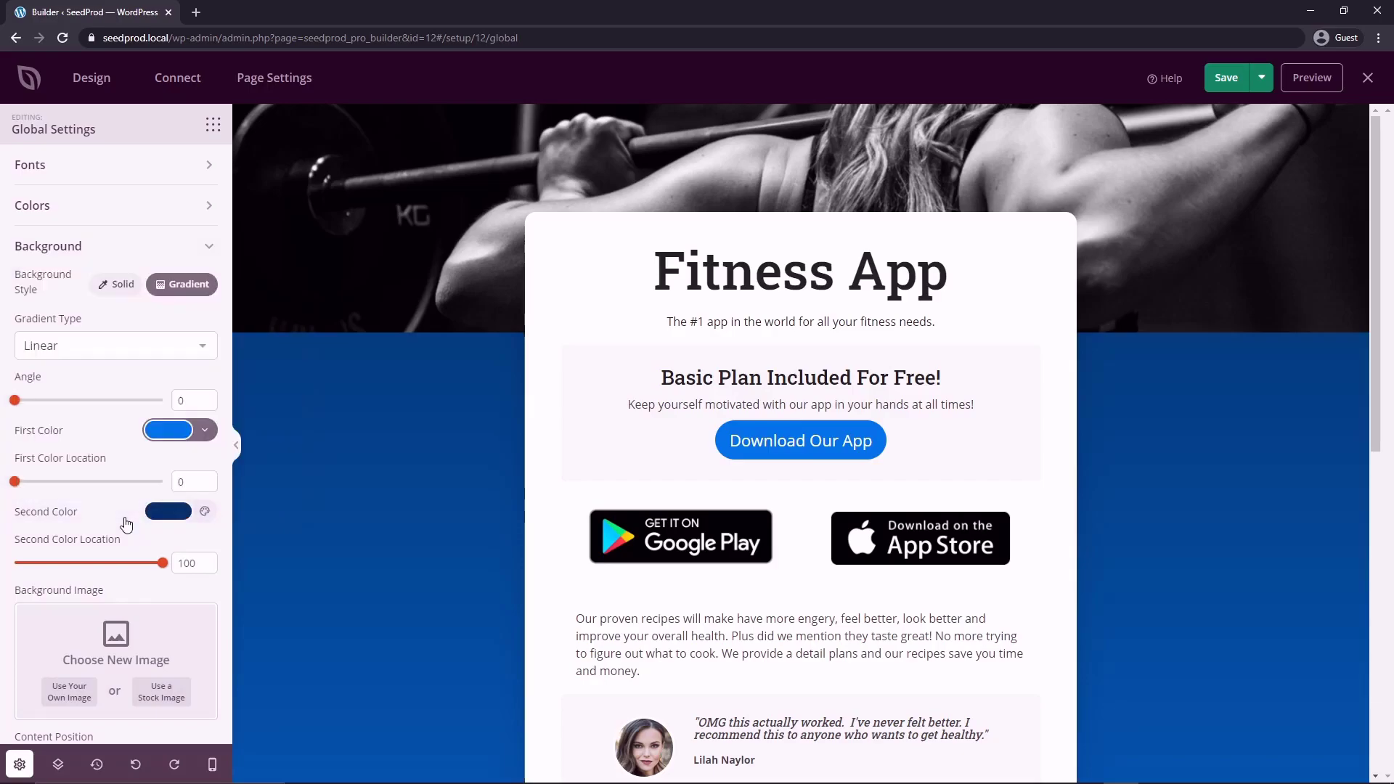
pyautogui.moveTo(14, 400)
pyautogui.mouseDown()
pyautogui.moveTo(88, 399)
pyautogui.moveTo(34, 390)
pyautogui.moveTo(85, 388)
pyautogui.moveTo(56, 386)
pyautogui.moveTo(33, 398)
pyautogui.mouseUp()
pyautogui.moveTo(15, 481); pyautogui.dragTo(104, 477)
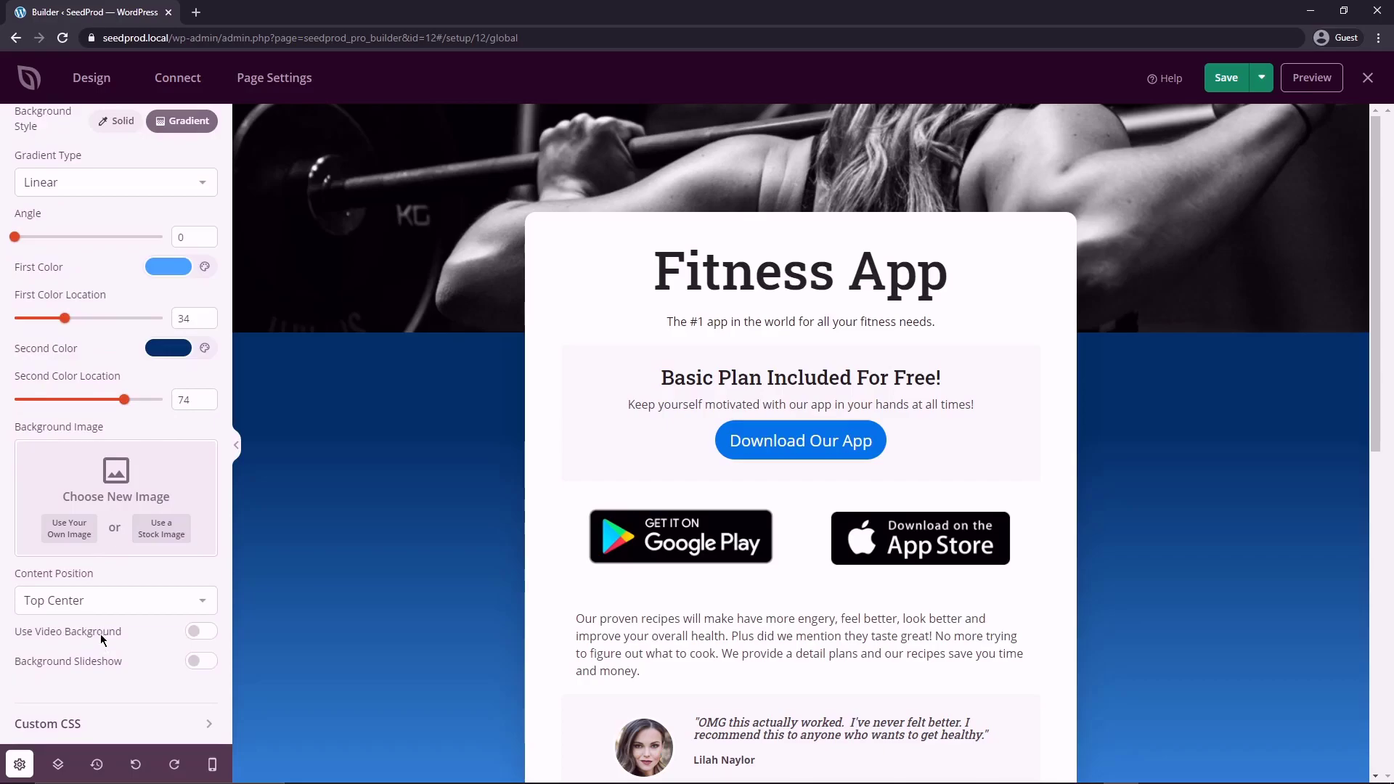
# Step: Delete the email optin form from Layout Navigation, undo it, then show the Sections library
pyautogui.click(58, 764)
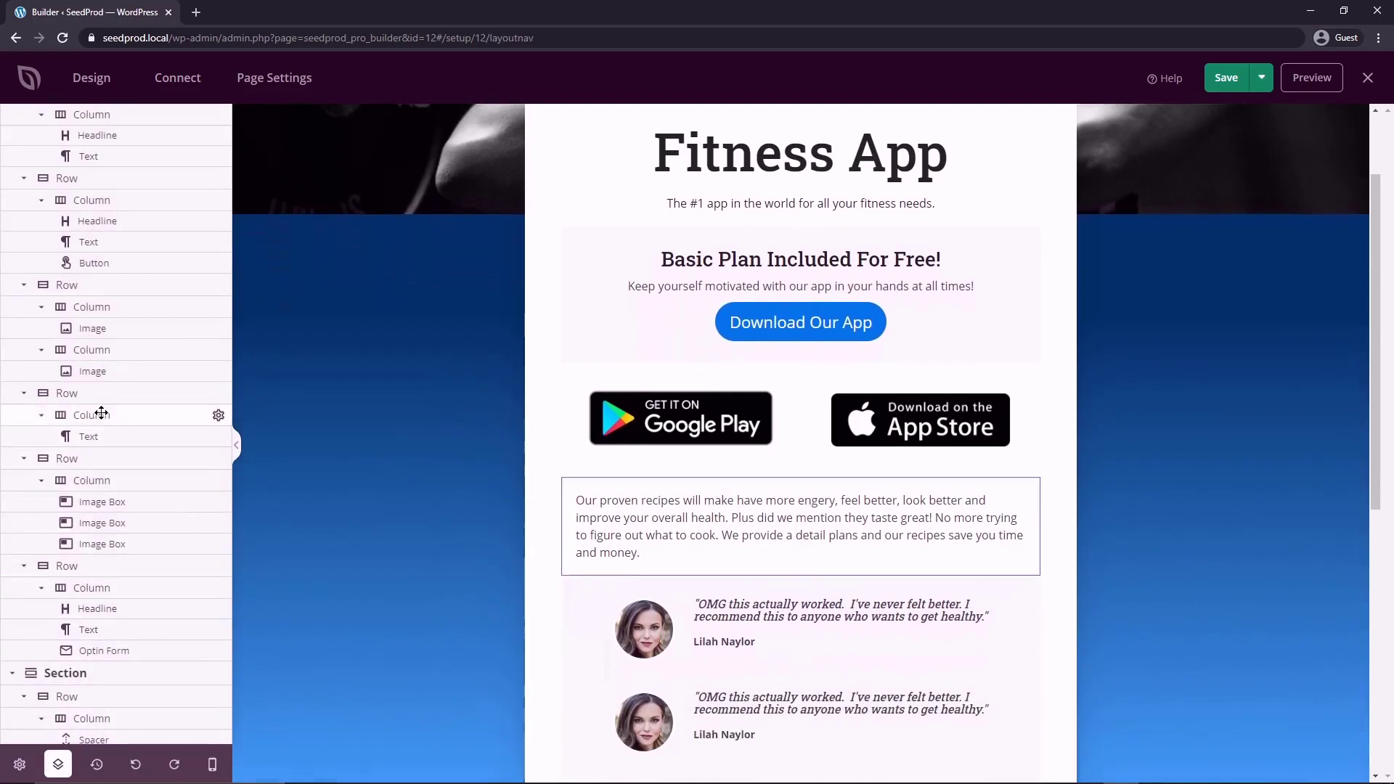
pyautogui.scroll(2, 93, 277)
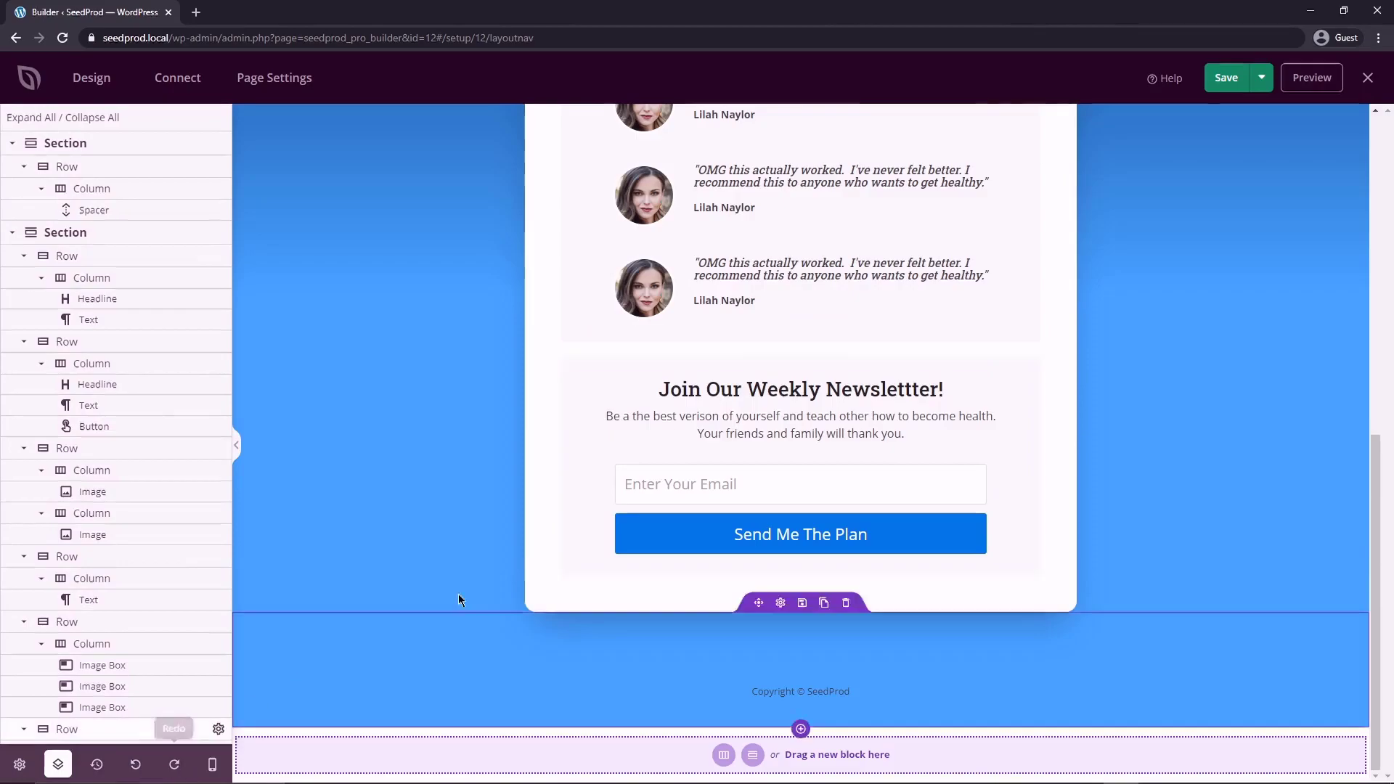
pyautogui.click(840, 450)
pyautogui.click(841, 451)
pyautogui.click(658, 448)
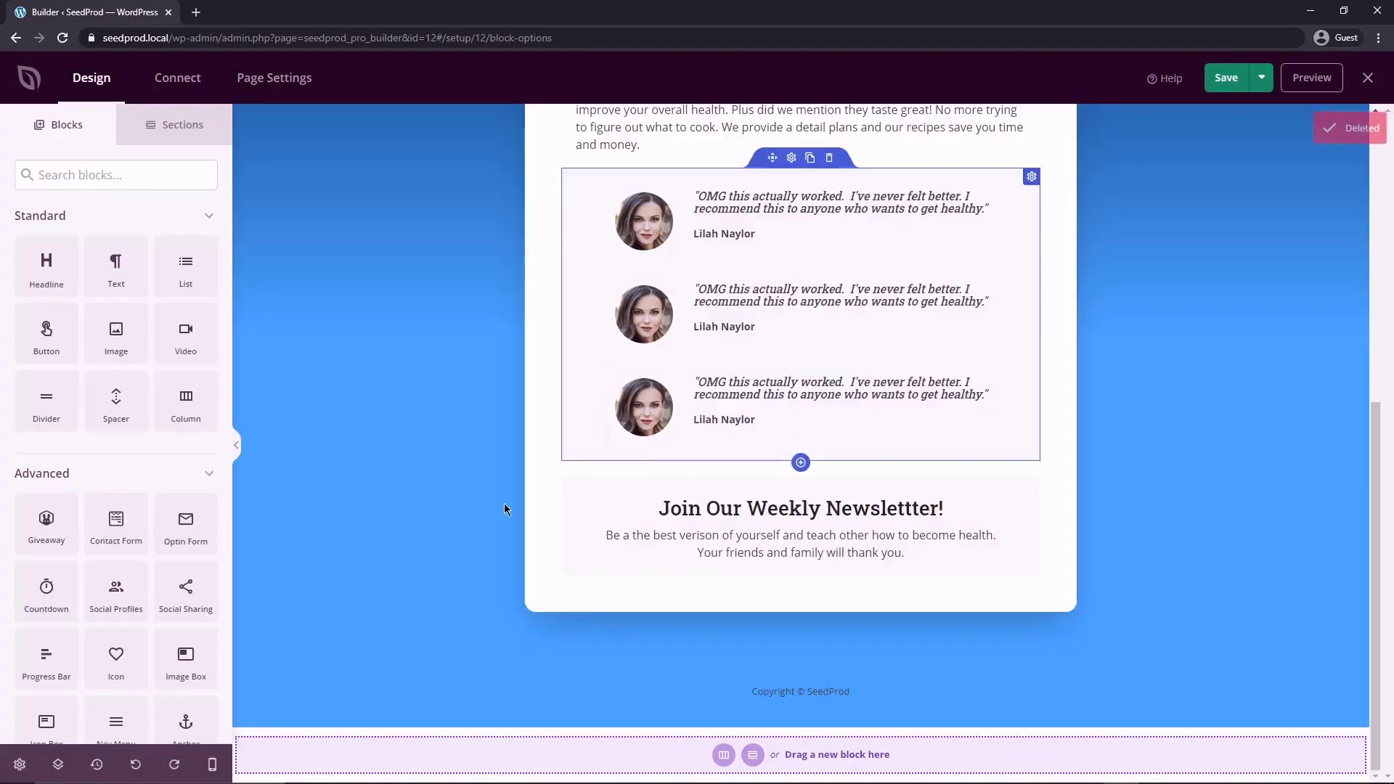
pyautogui.click(135, 766)
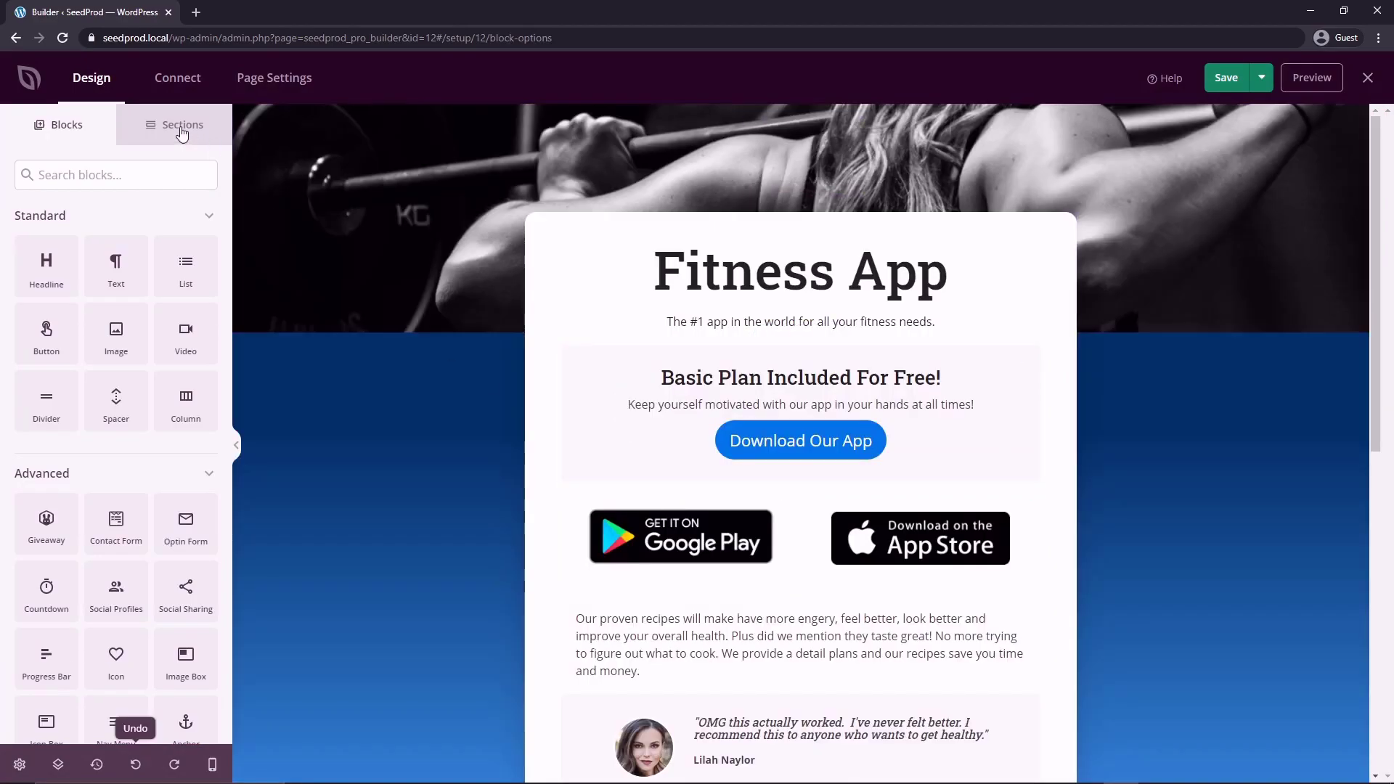
pyautogui.click(181, 127)
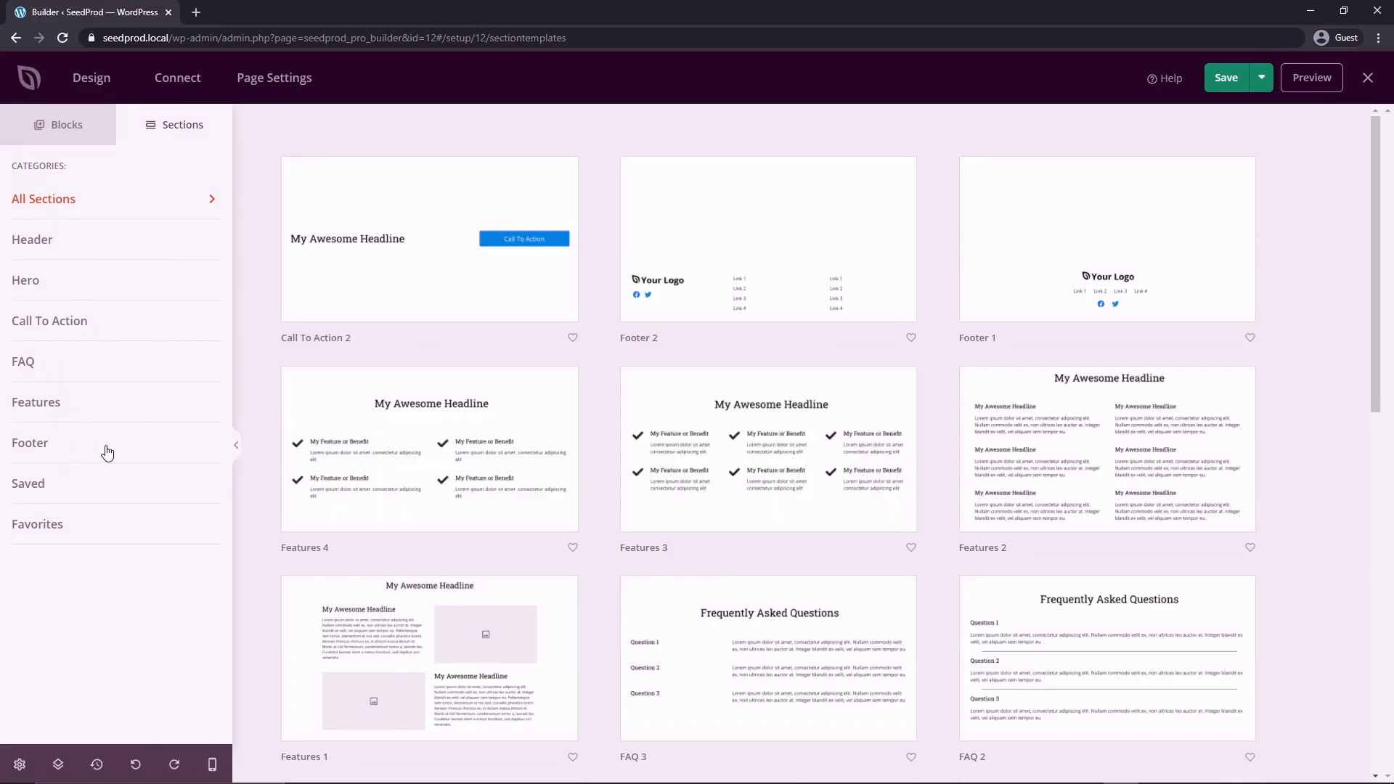
# Step: Add the FAQ 1 section template and give it a dark background
pyautogui.click(26, 363)
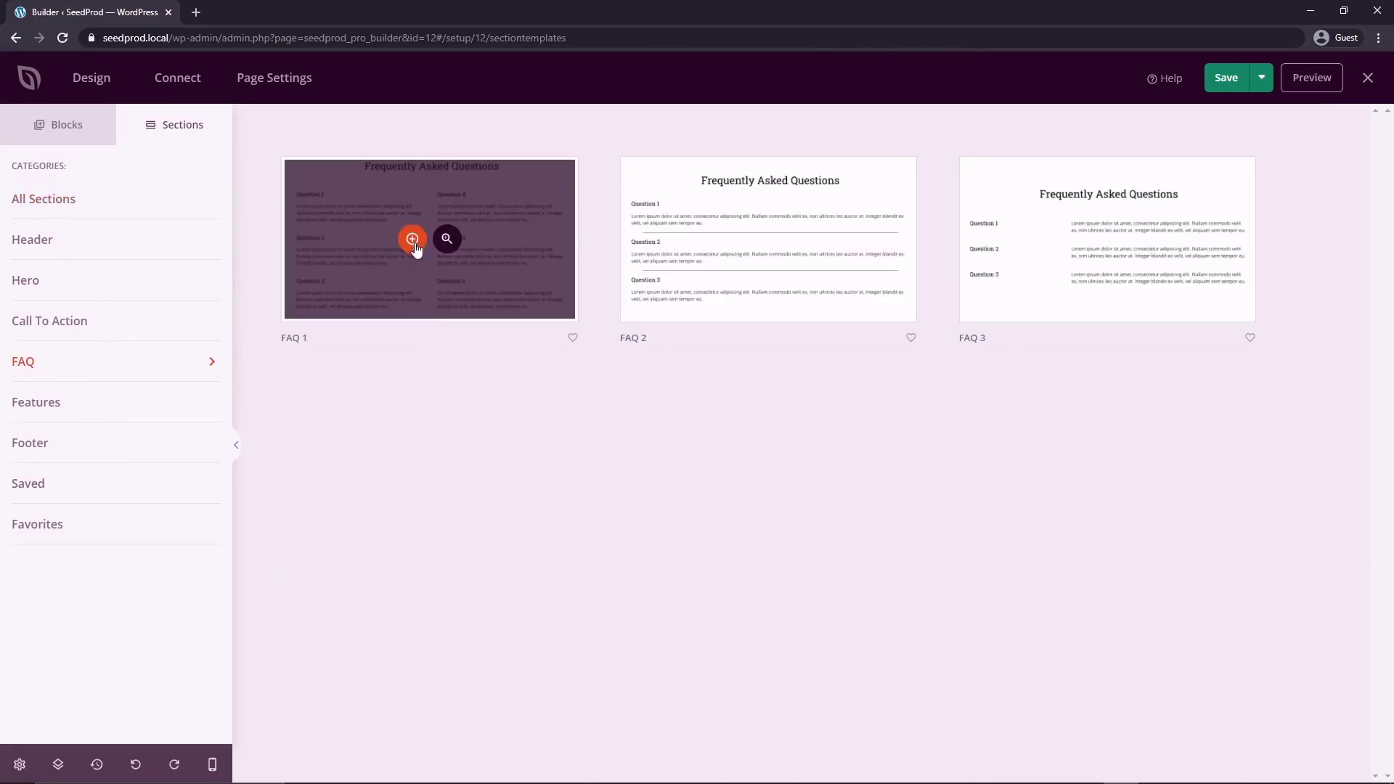
pyautogui.click(413, 240)
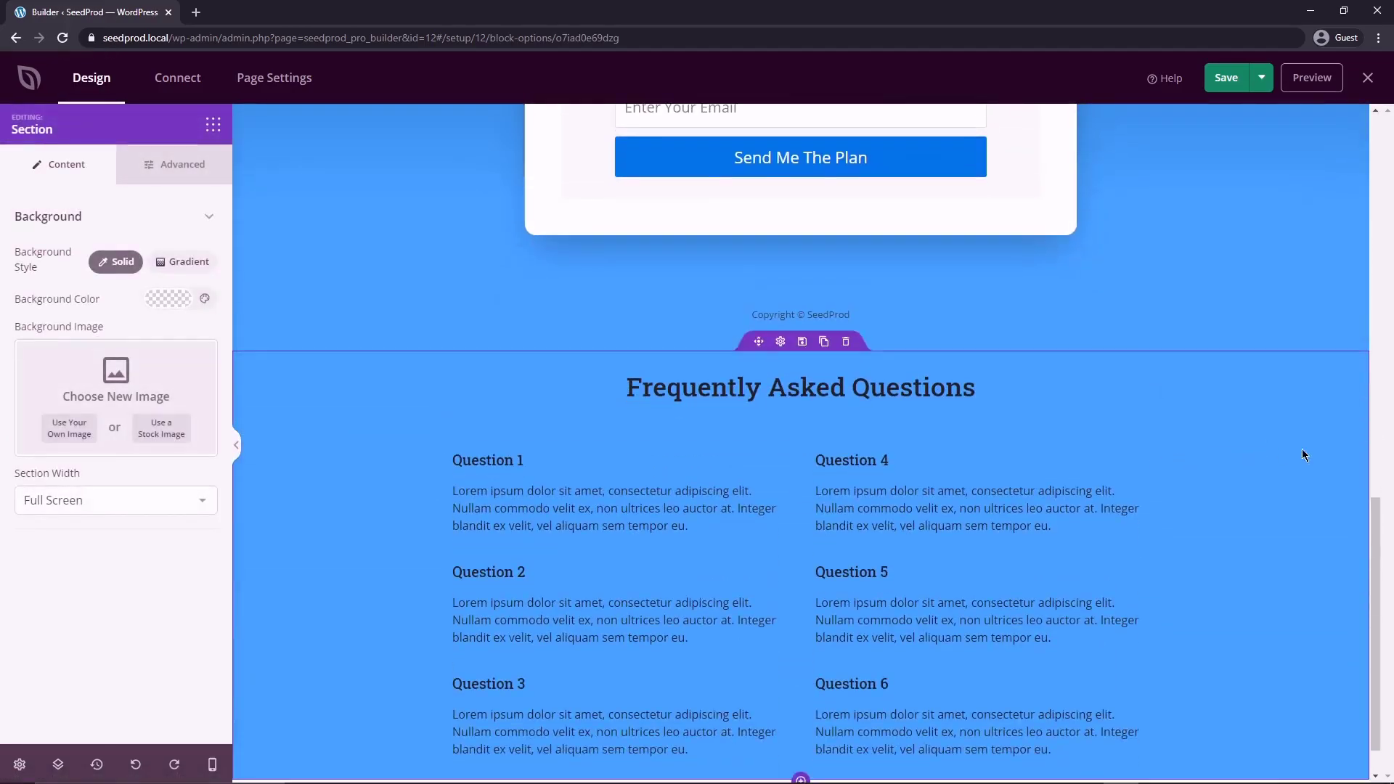
pyautogui.scroll(-1, 1321, 459)
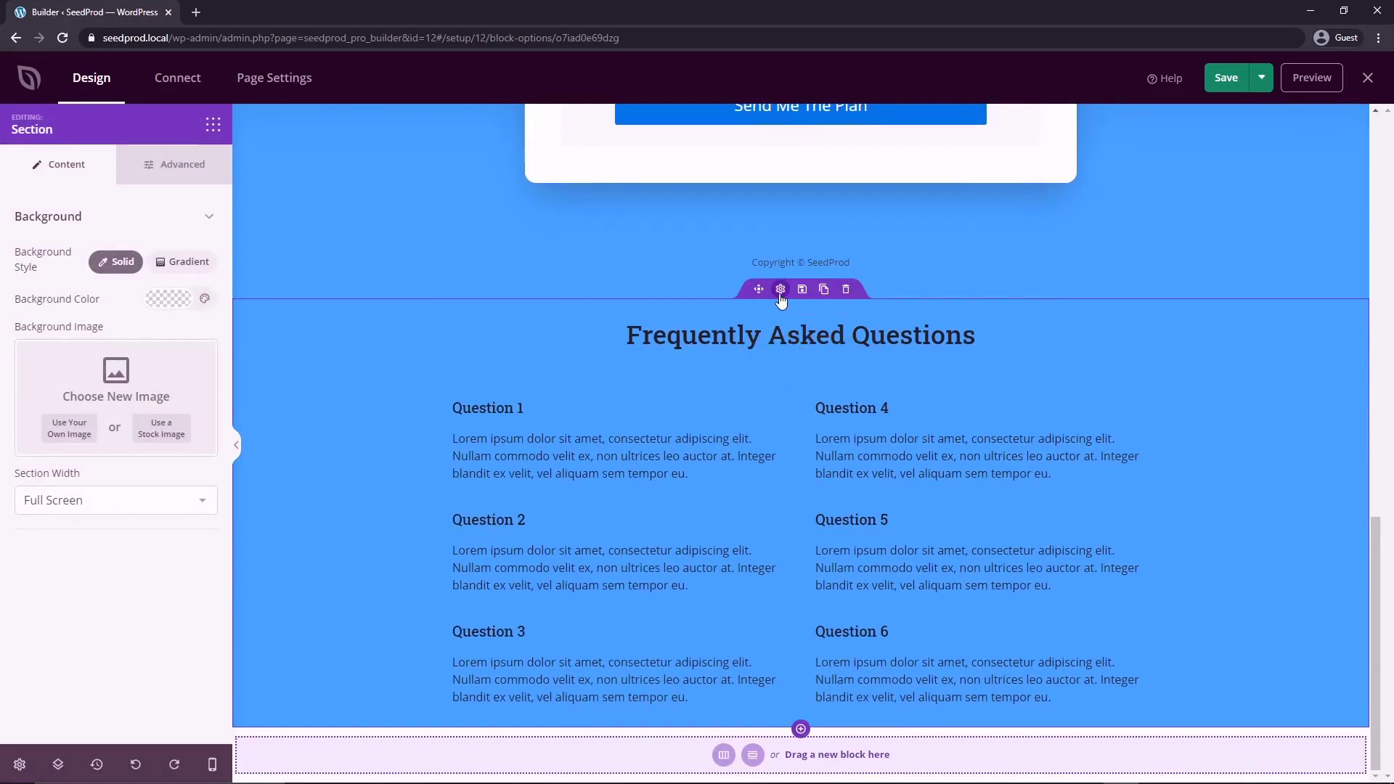
pyautogui.click(178, 299)
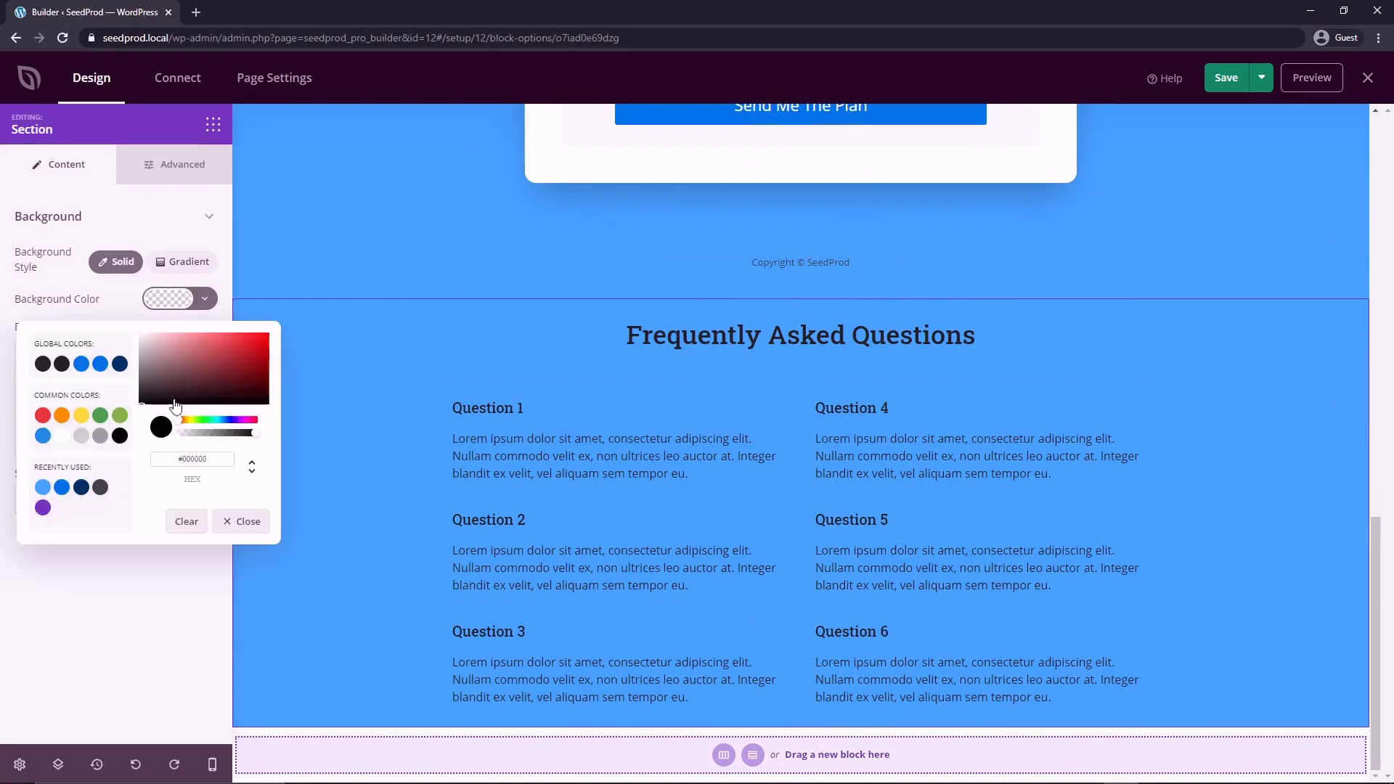
pyautogui.click(58, 368)
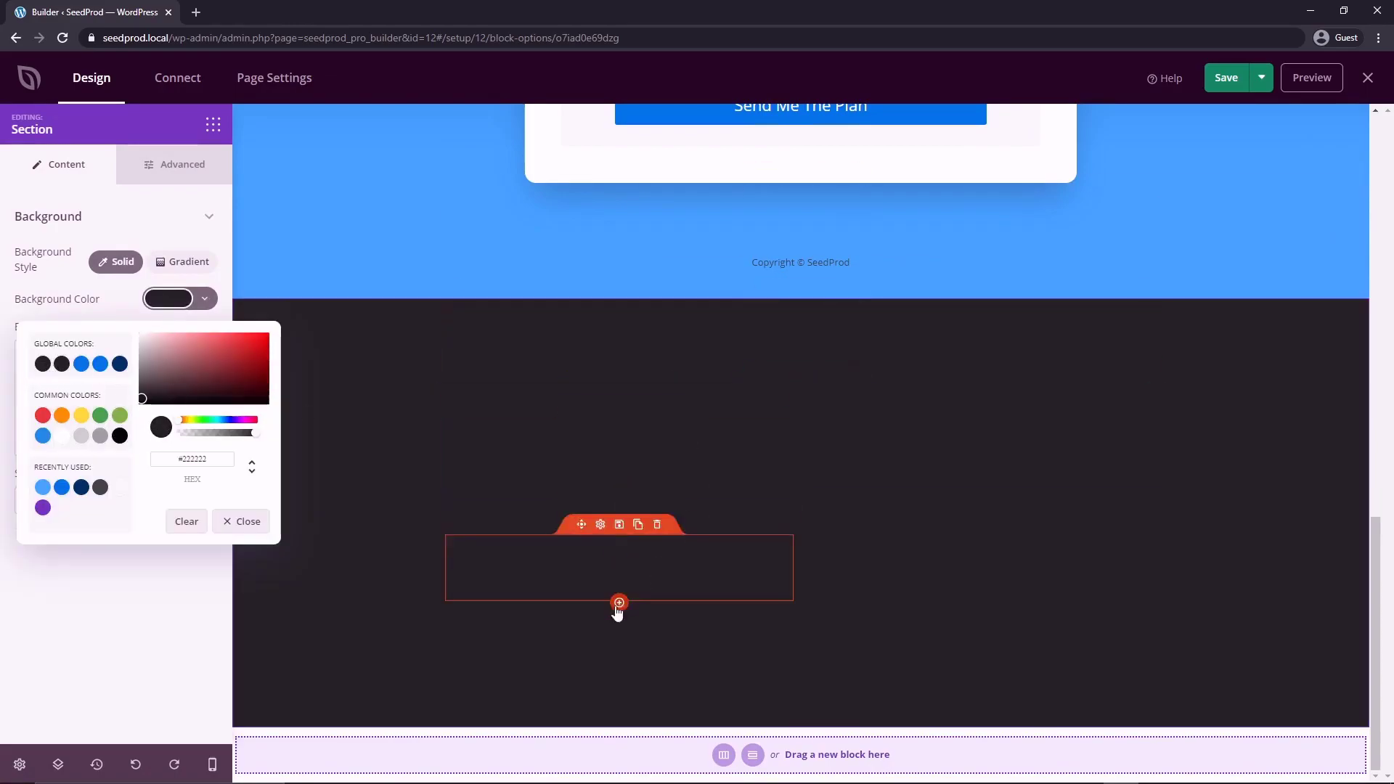
# Step: Make the Frequently Asked Questions headline white, then request deleting the FAQ section
pyautogui.click(782, 311)
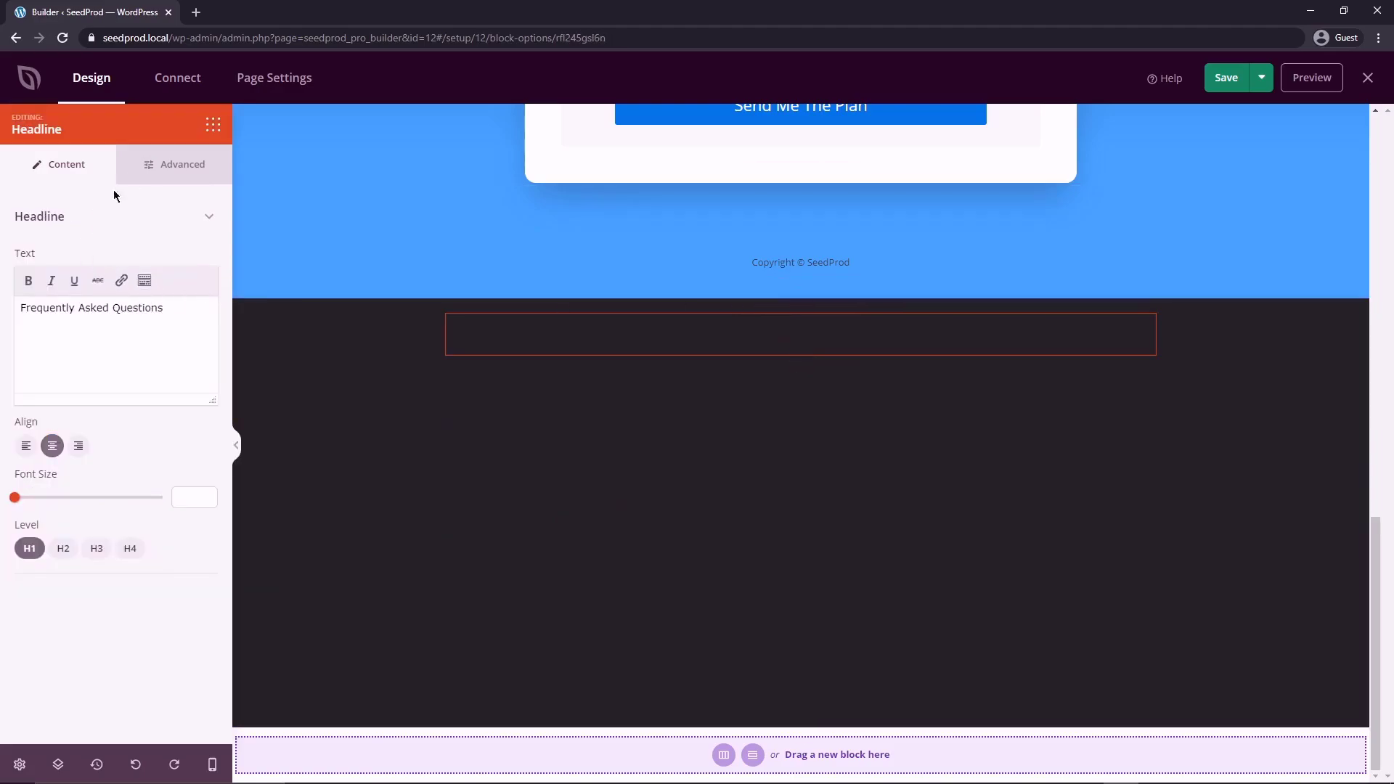
pyautogui.click(174, 166)
pyautogui.click(177, 284)
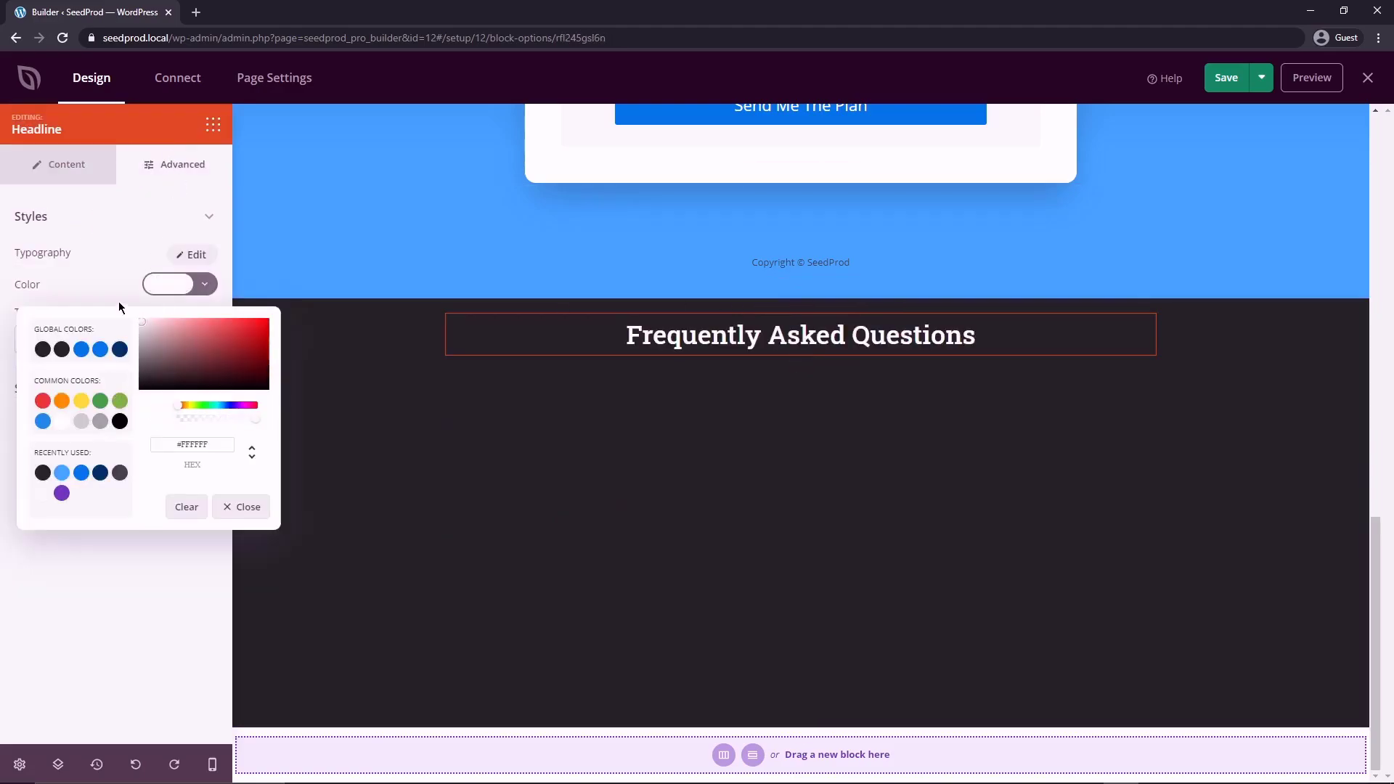
pyautogui.click(123, 591)
pyautogui.scroll(8, 1083, 600)
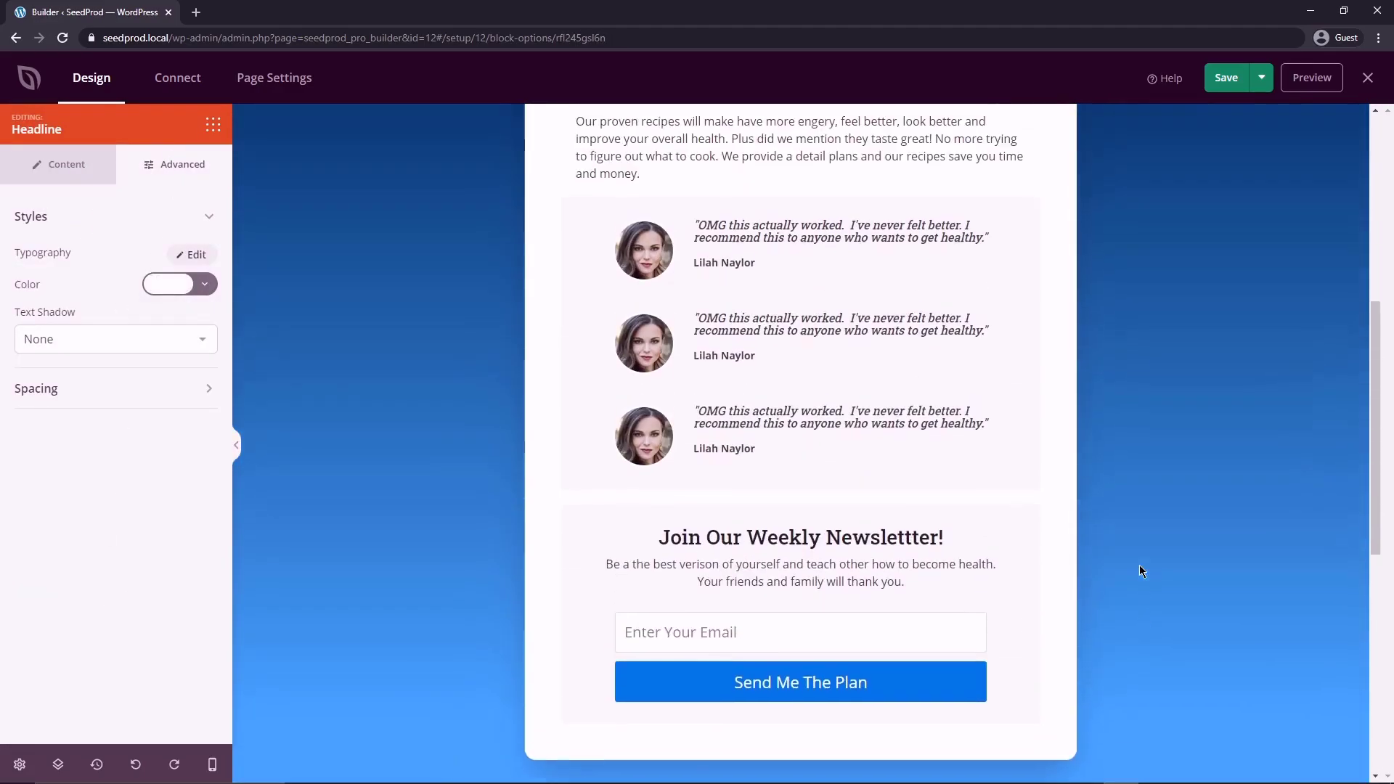
pyautogui.scroll(-8, 1140, 569)
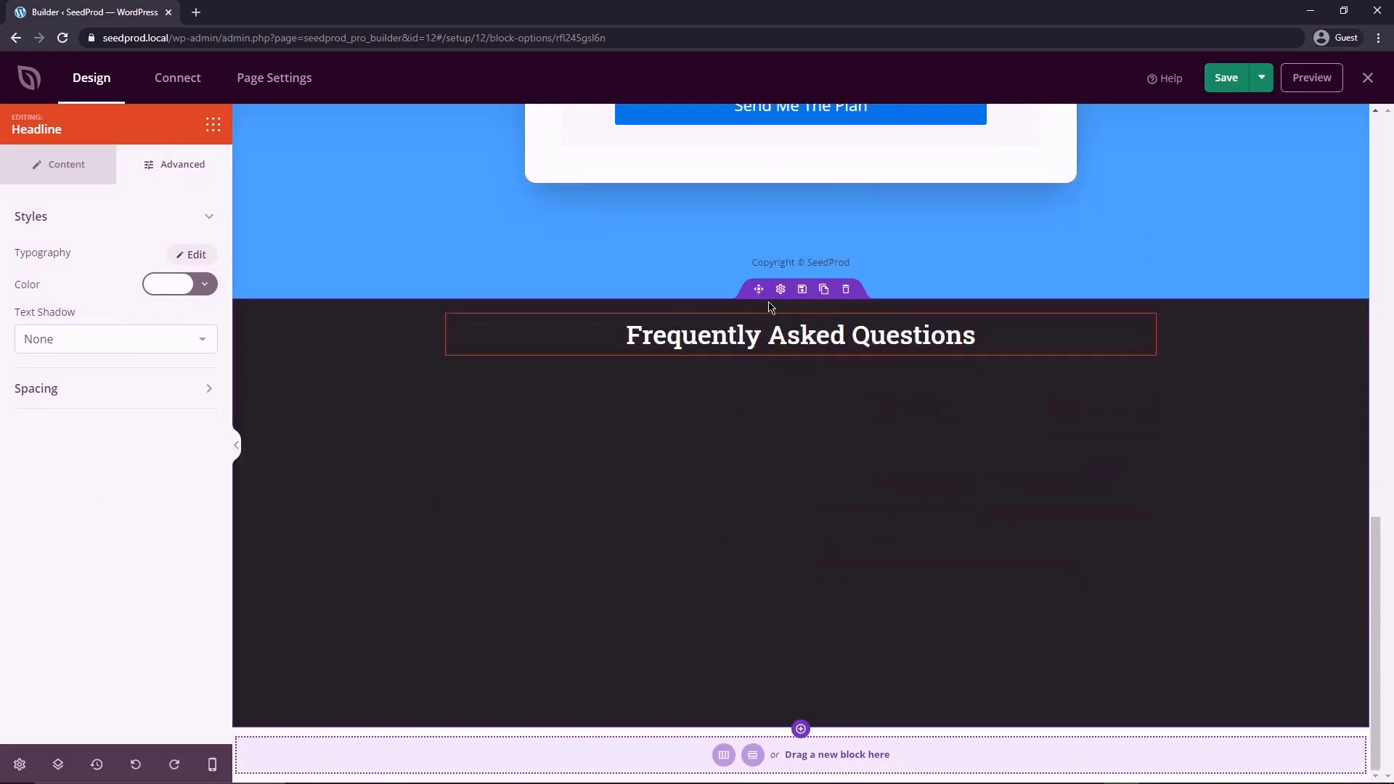
pyautogui.click(846, 289)
# Step: Confirm deletion of the FAQ section
pyautogui.click(637, 465)
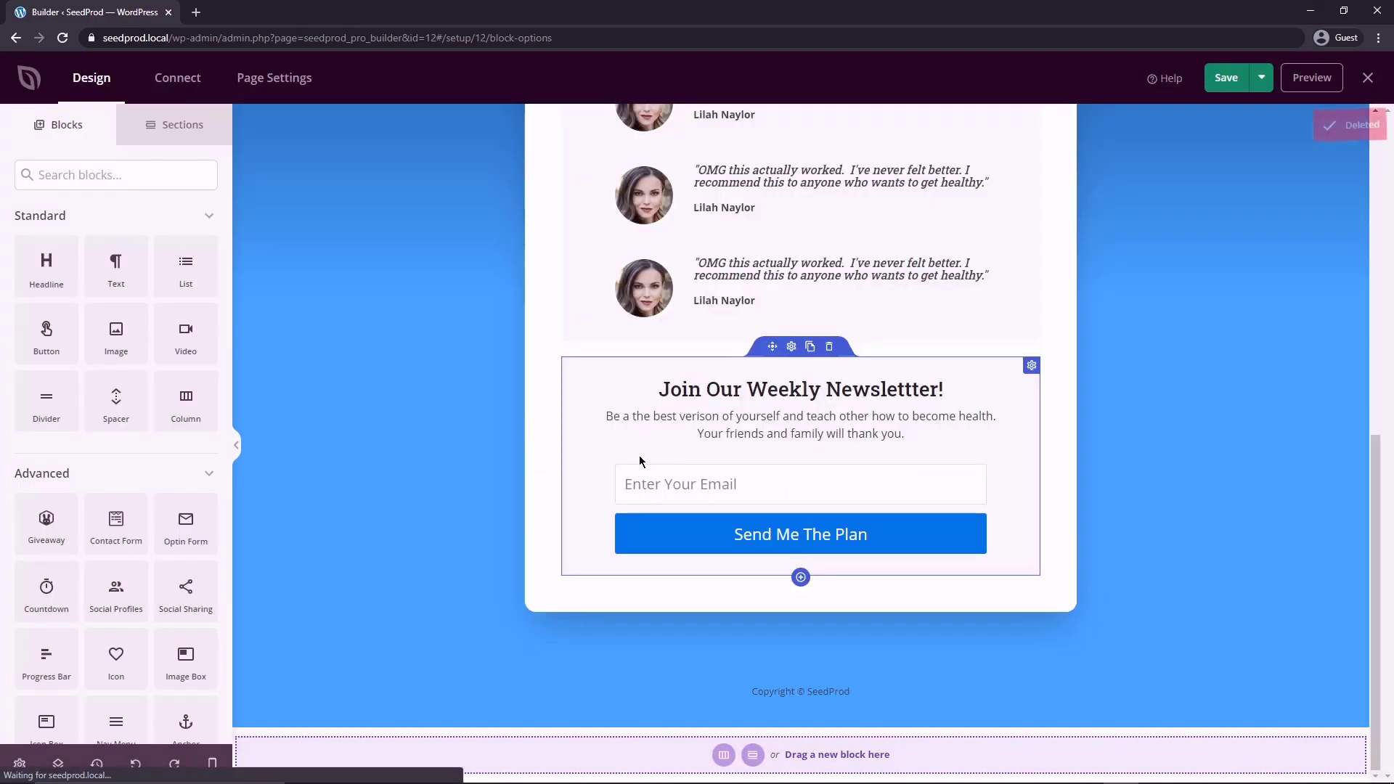
pyautogui.scroll(10, 480, 435)
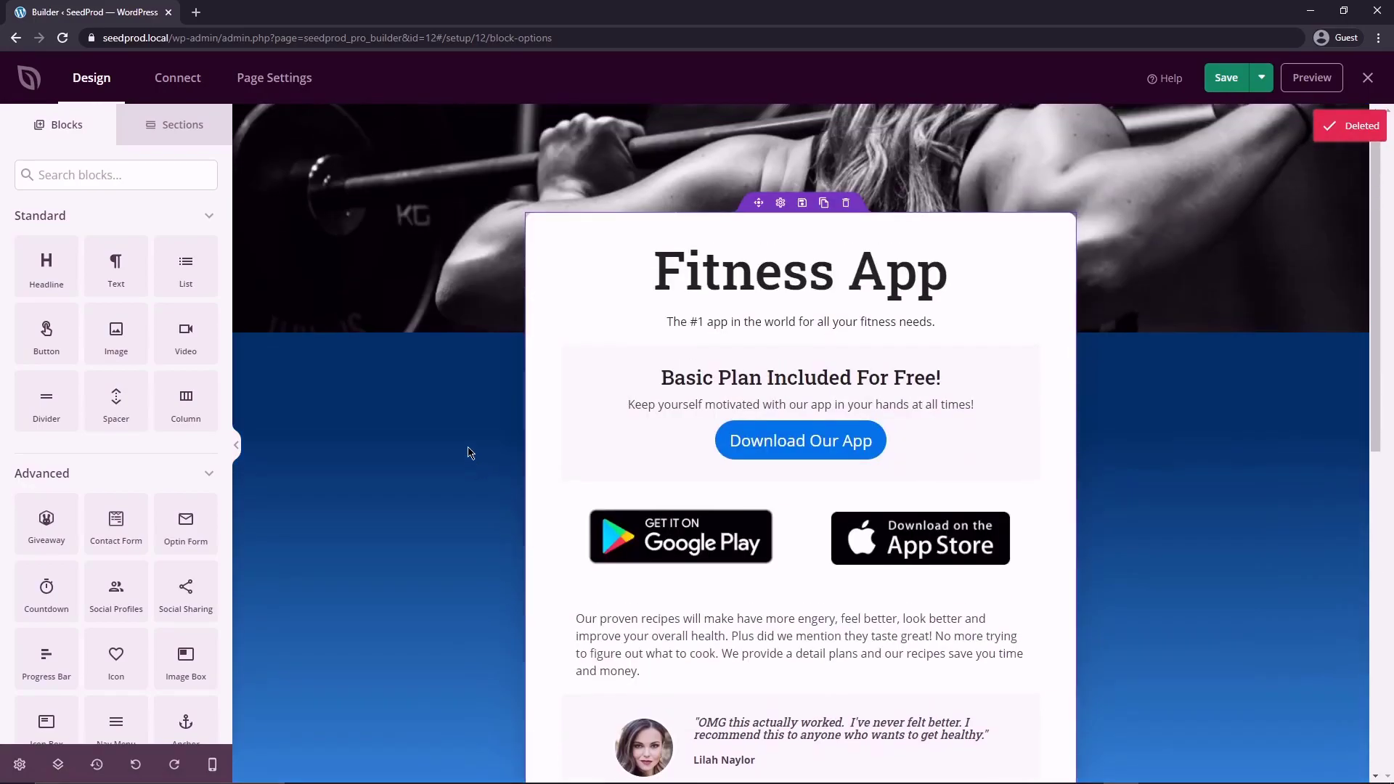
pyautogui.scroll(-8, 432, 403)
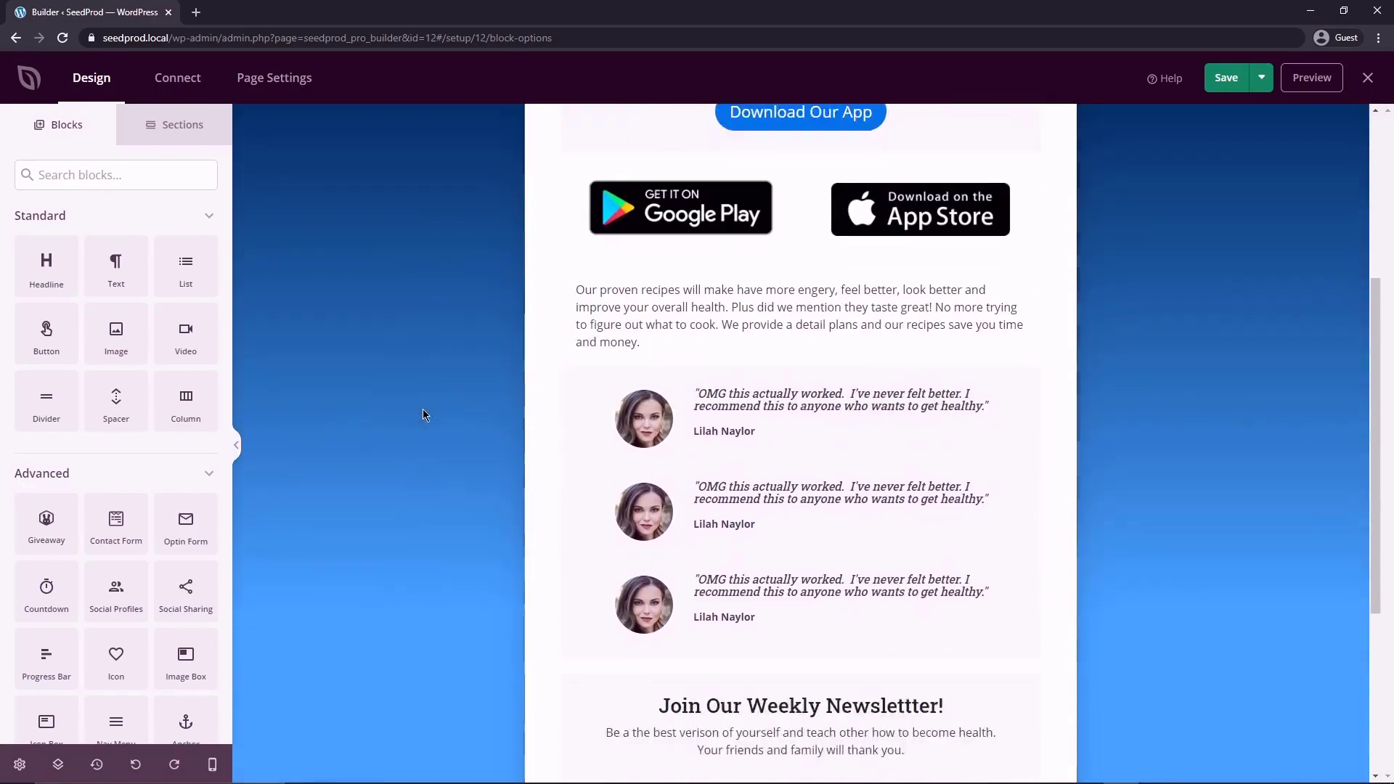
pyautogui.scroll(-1, 425, 409)
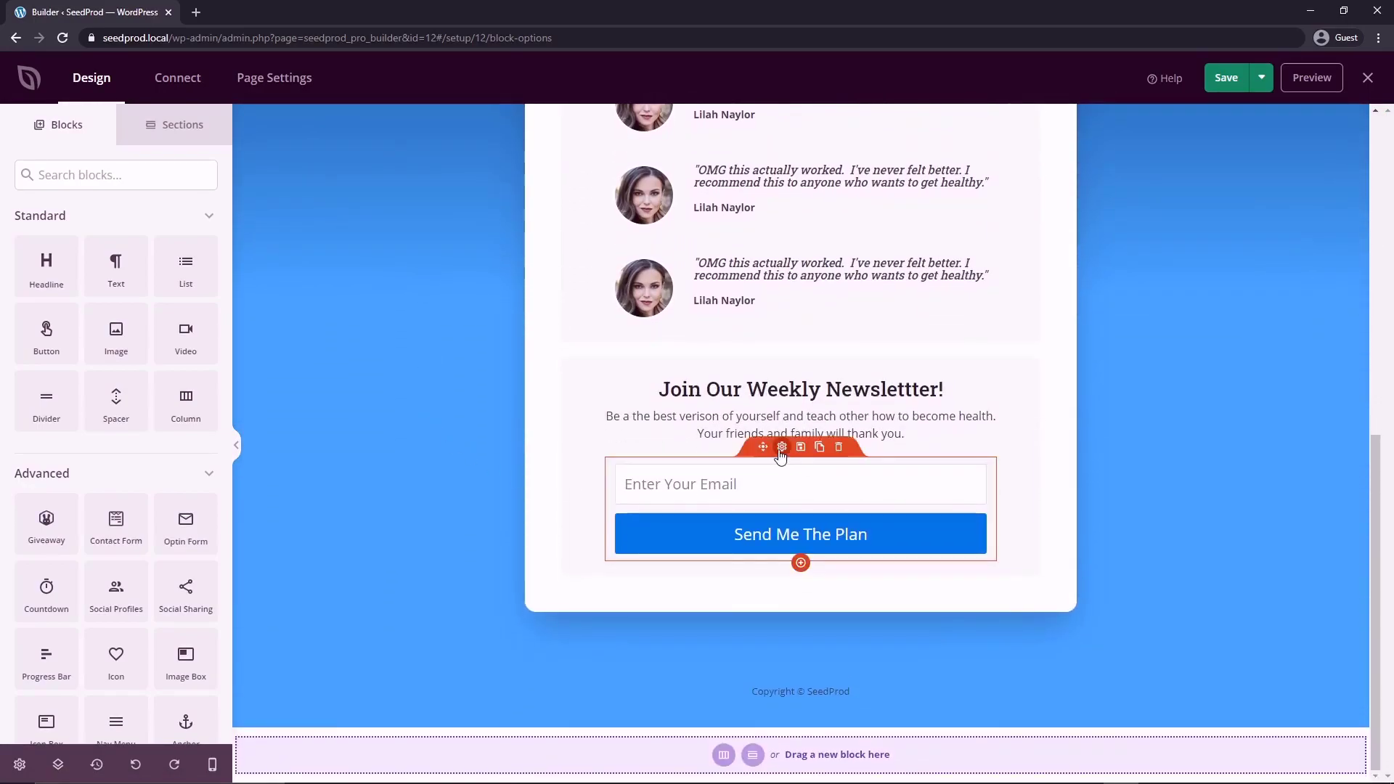
# Step: In the optin form settings, toggle the Name field off again and keep form size Large
pyautogui.click(774, 488)
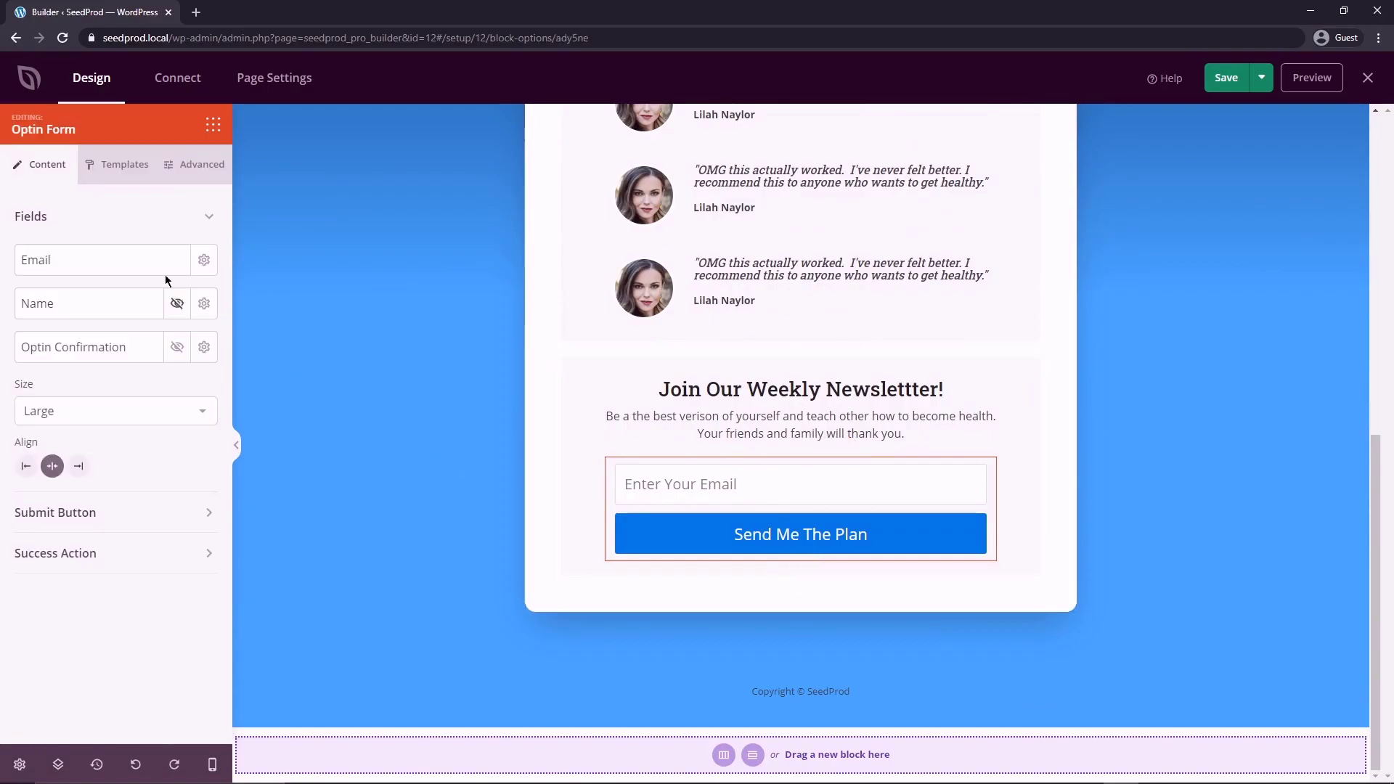
pyautogui.click(177, 304)
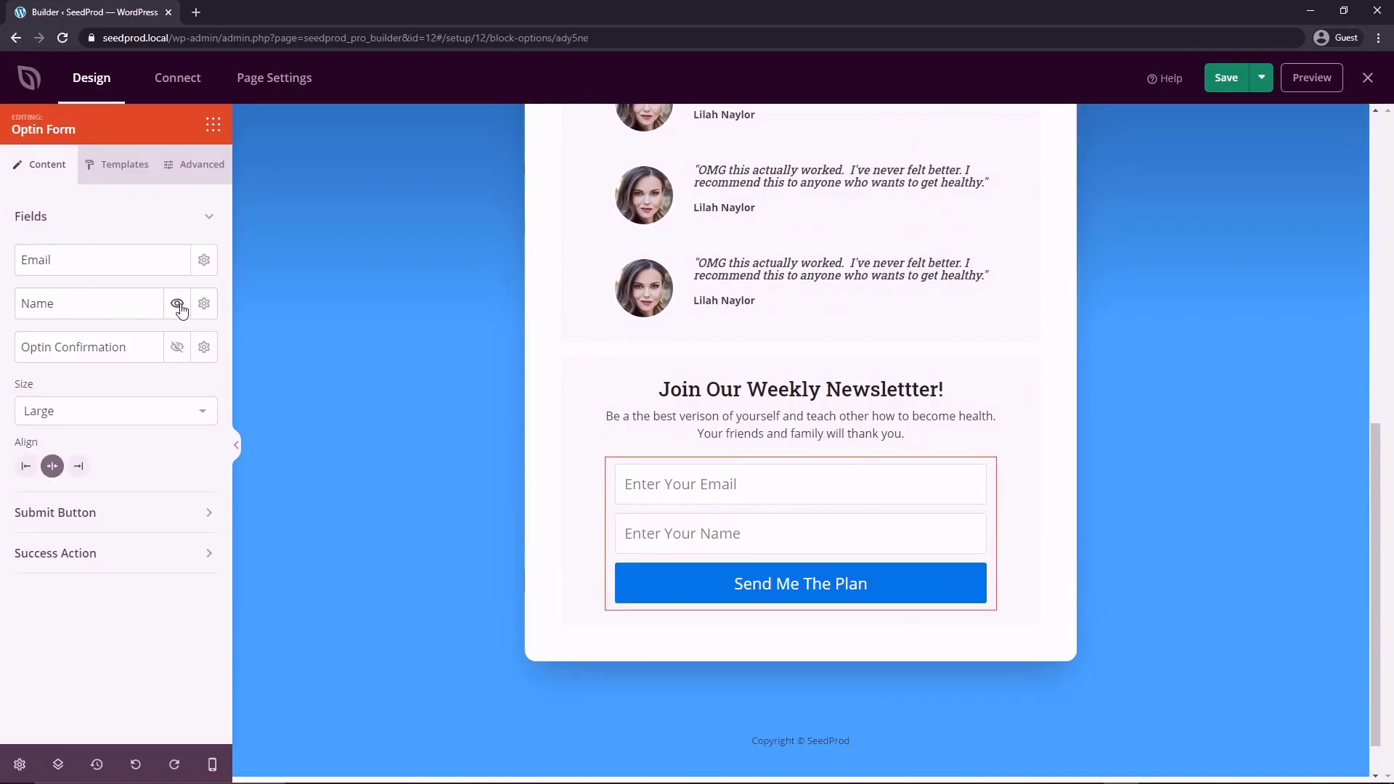
pyautogui.click(177, 305)
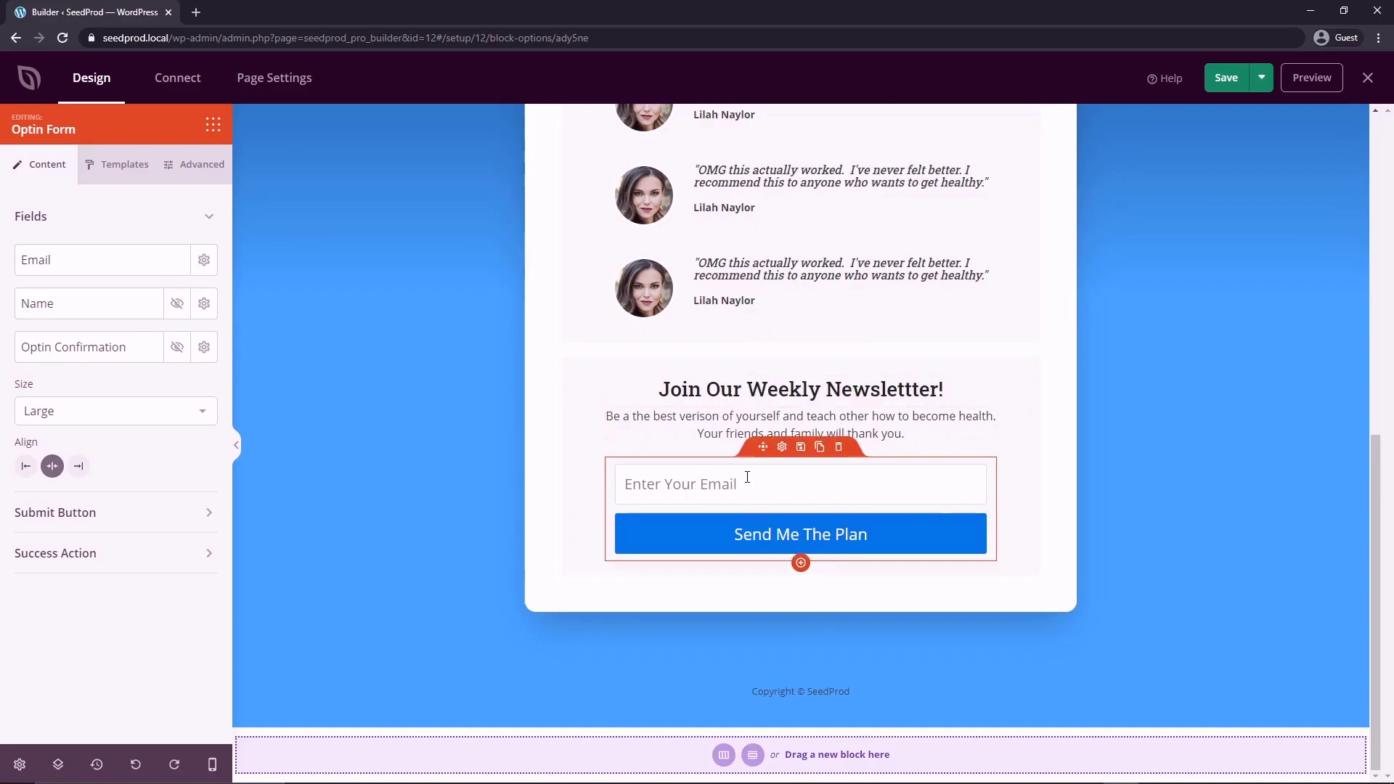
pyautogui.click(152, 411)
pyautogui.click(98, 451)
pyautogui.click(103, 411)
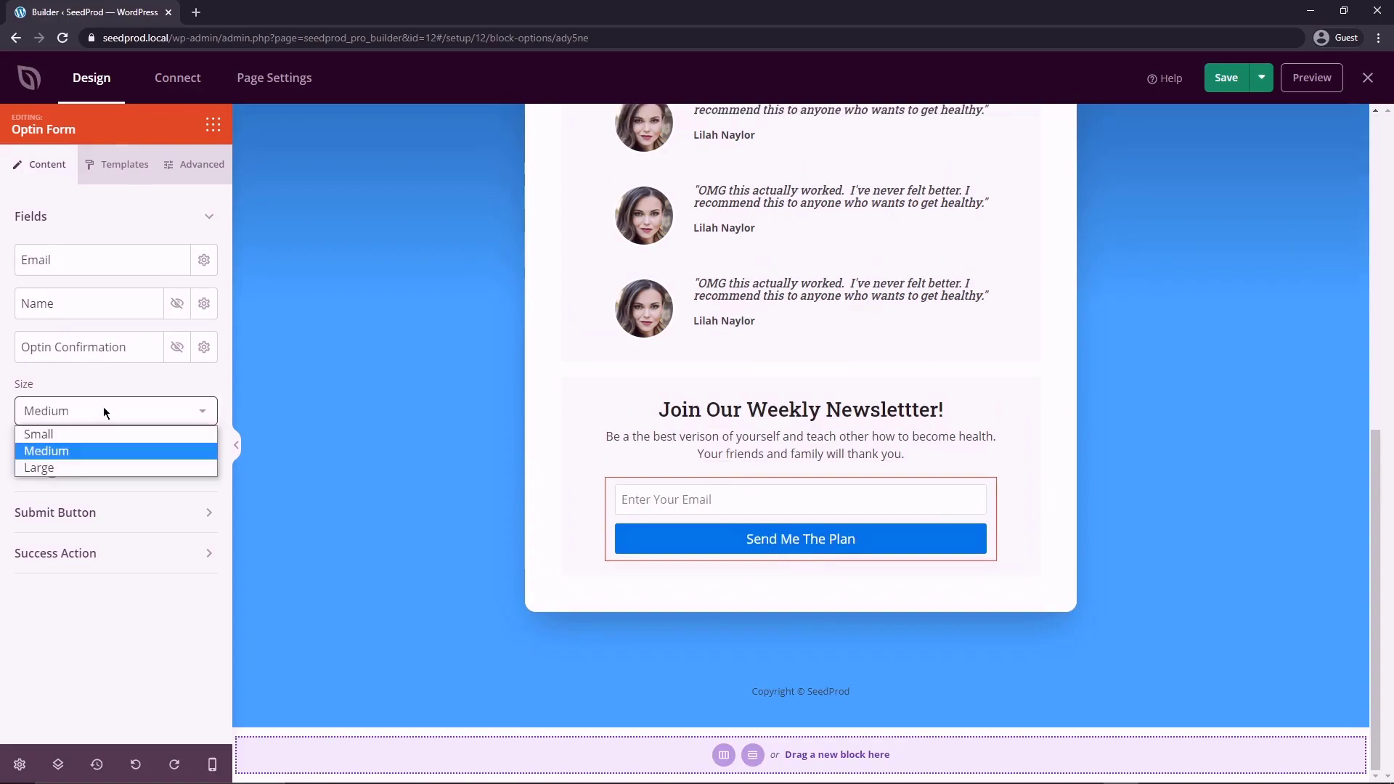
pyautogui.click(78, 468)
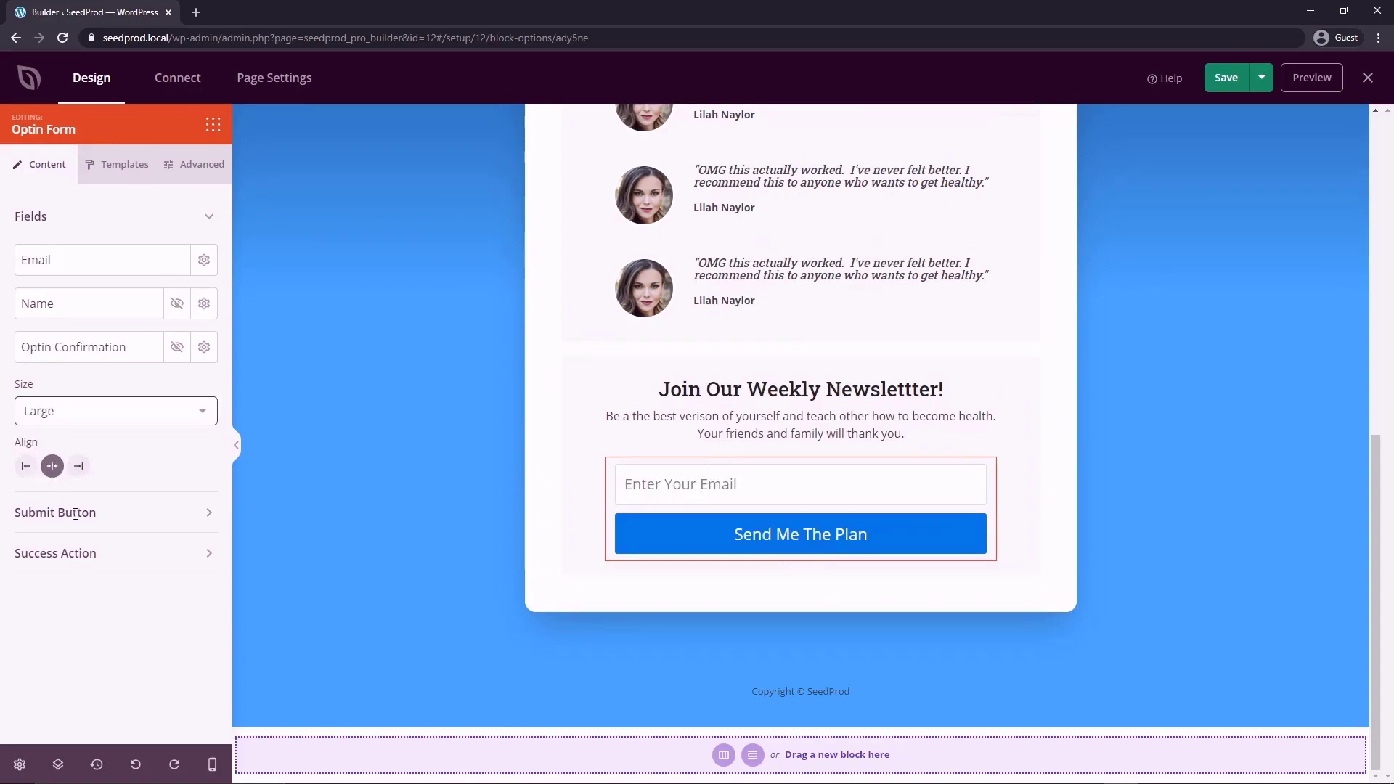
# Step: Change the submit button text from 'Send Me The Plan' to 'Sign Up Now'
pyautogui.click(129, 515)
pyautogui.moveTo(123, 577); pyautogui.dragTo(2, 572)
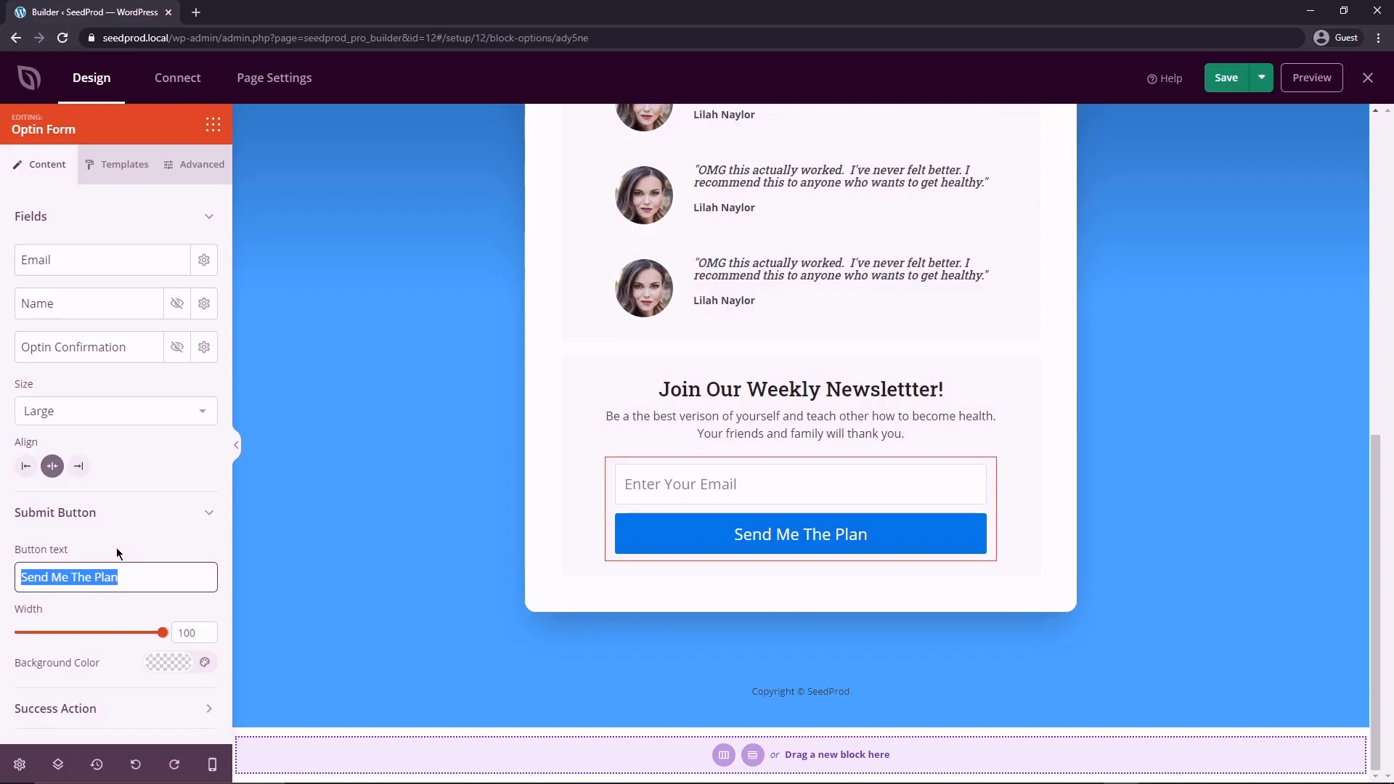
pyautogui.write('Sign Up Now')
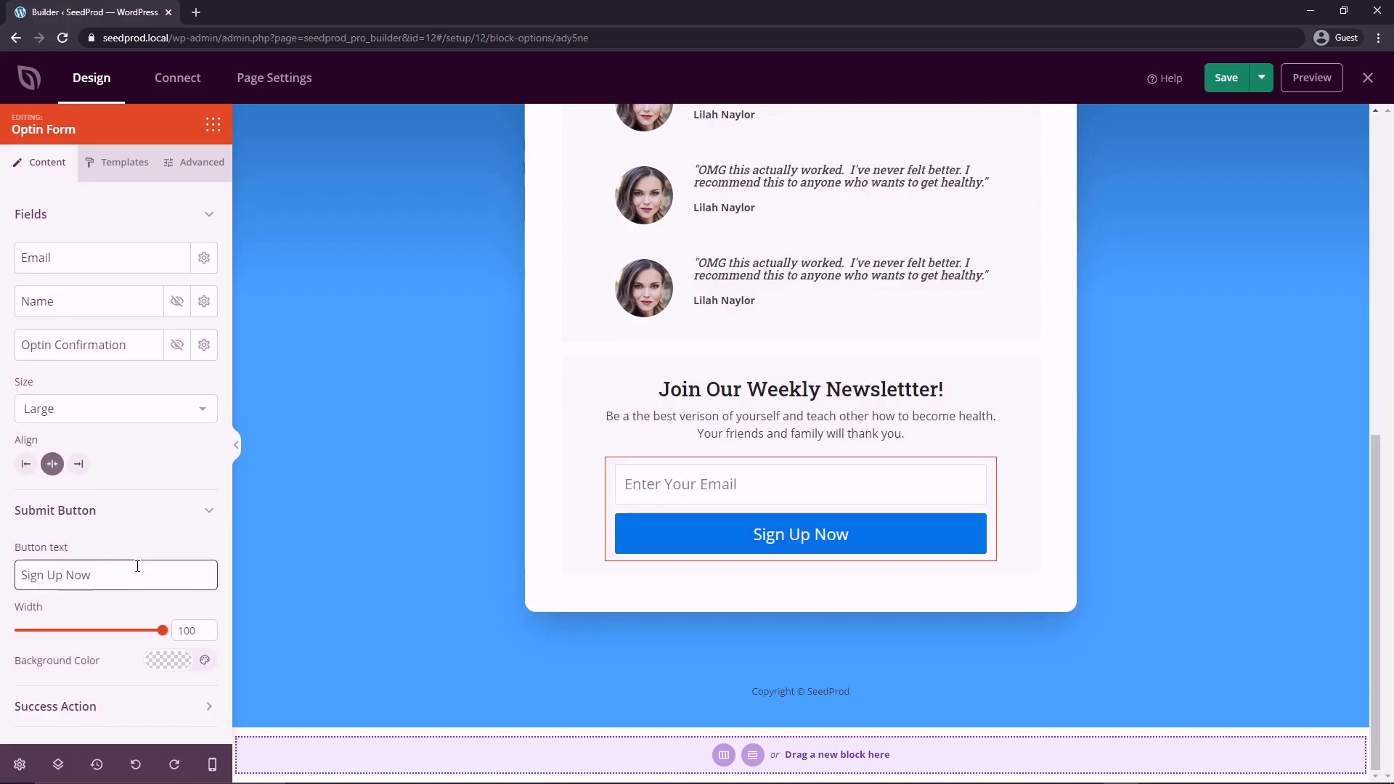
# Step: Try a green submit button background, then clear it back to default
pyautogui.click(181, 672)
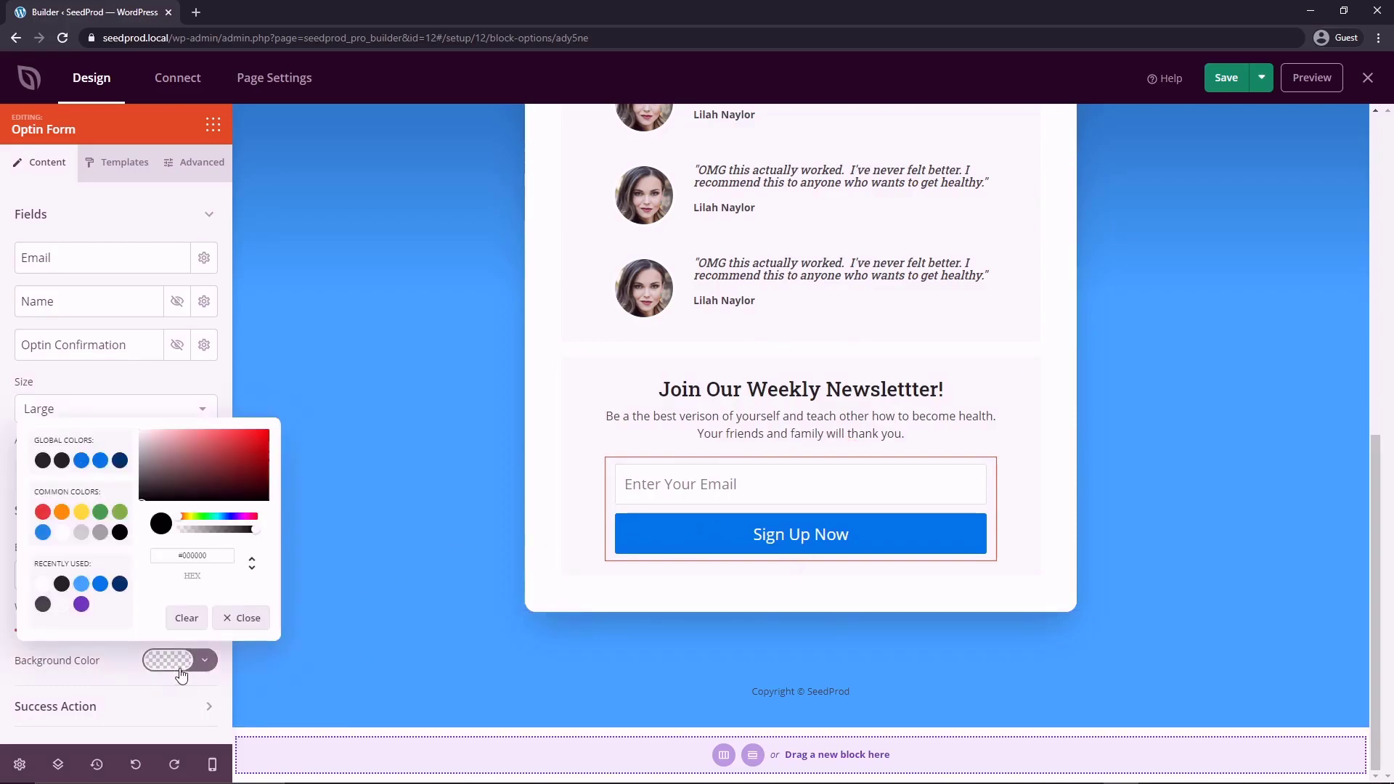
pyautogui.click(119, 513)
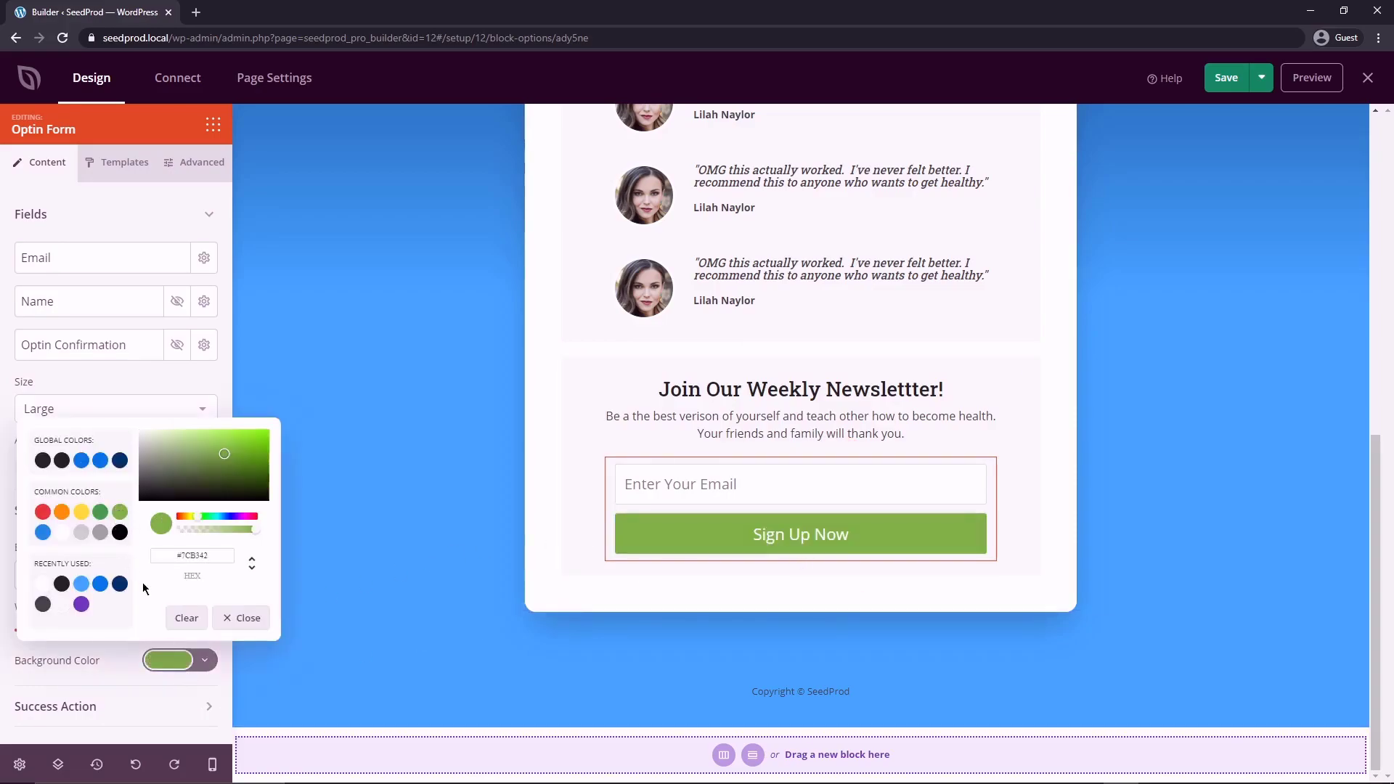
pyautogui.click(122, 672)
pyautogui.scroll(6, 767, 259)
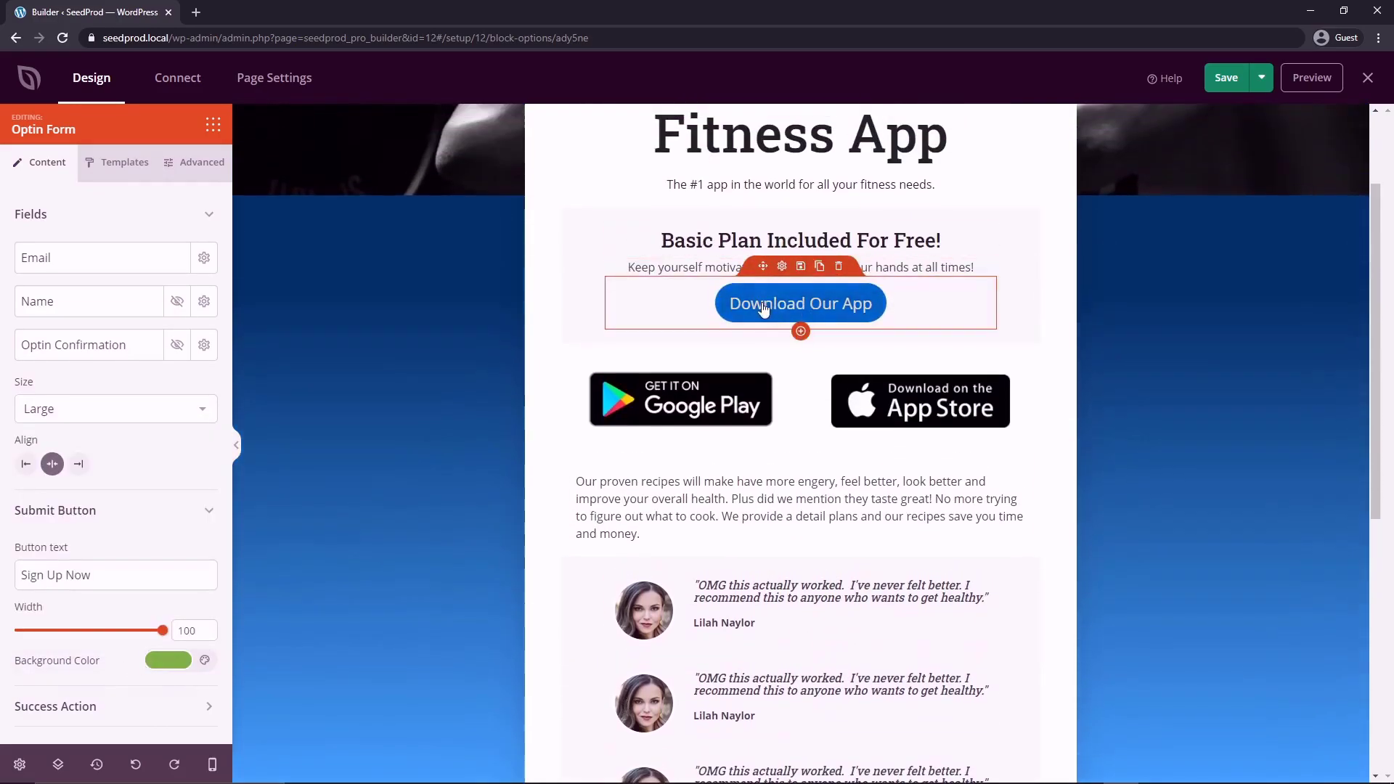
pyautogui.scroll(-7, 685, 338)
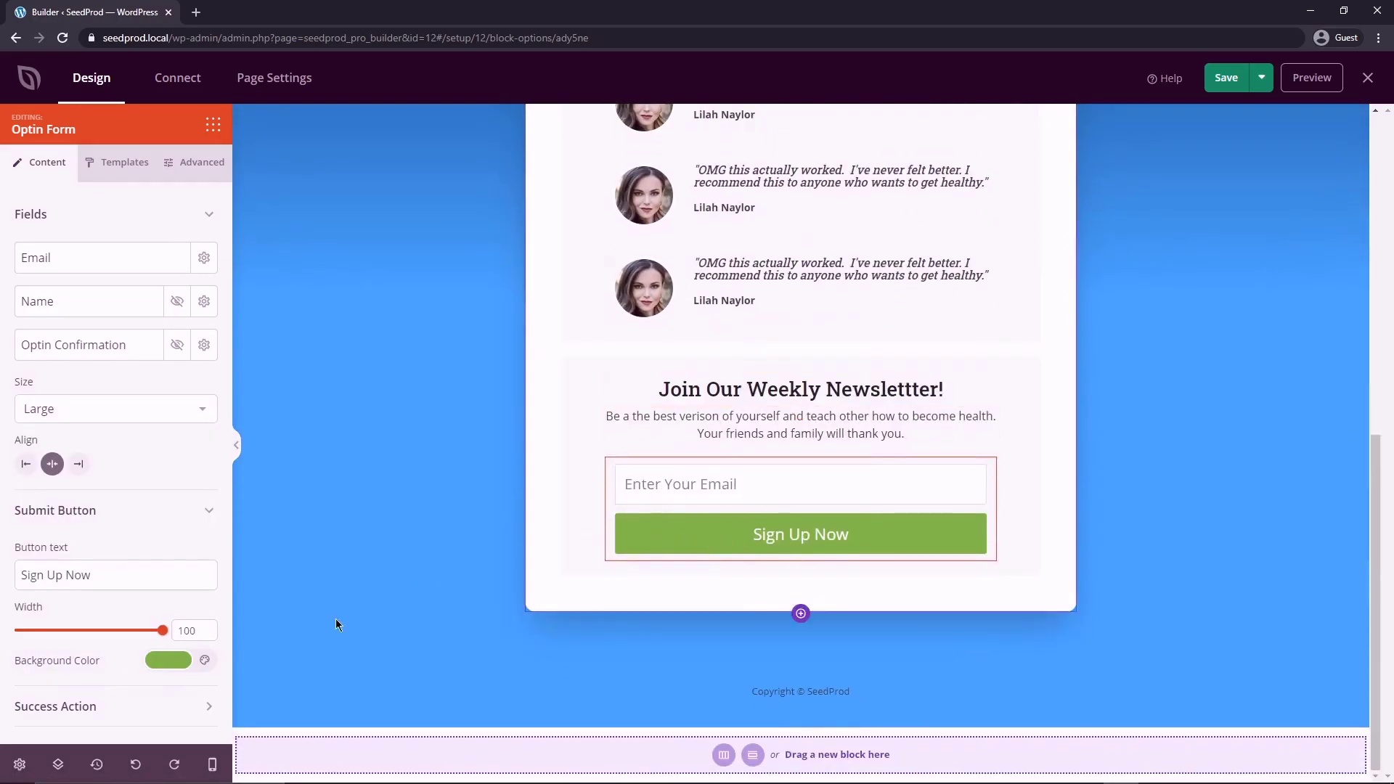
pyautogui.click(168, 663)
pyautogui.click(186, 618)
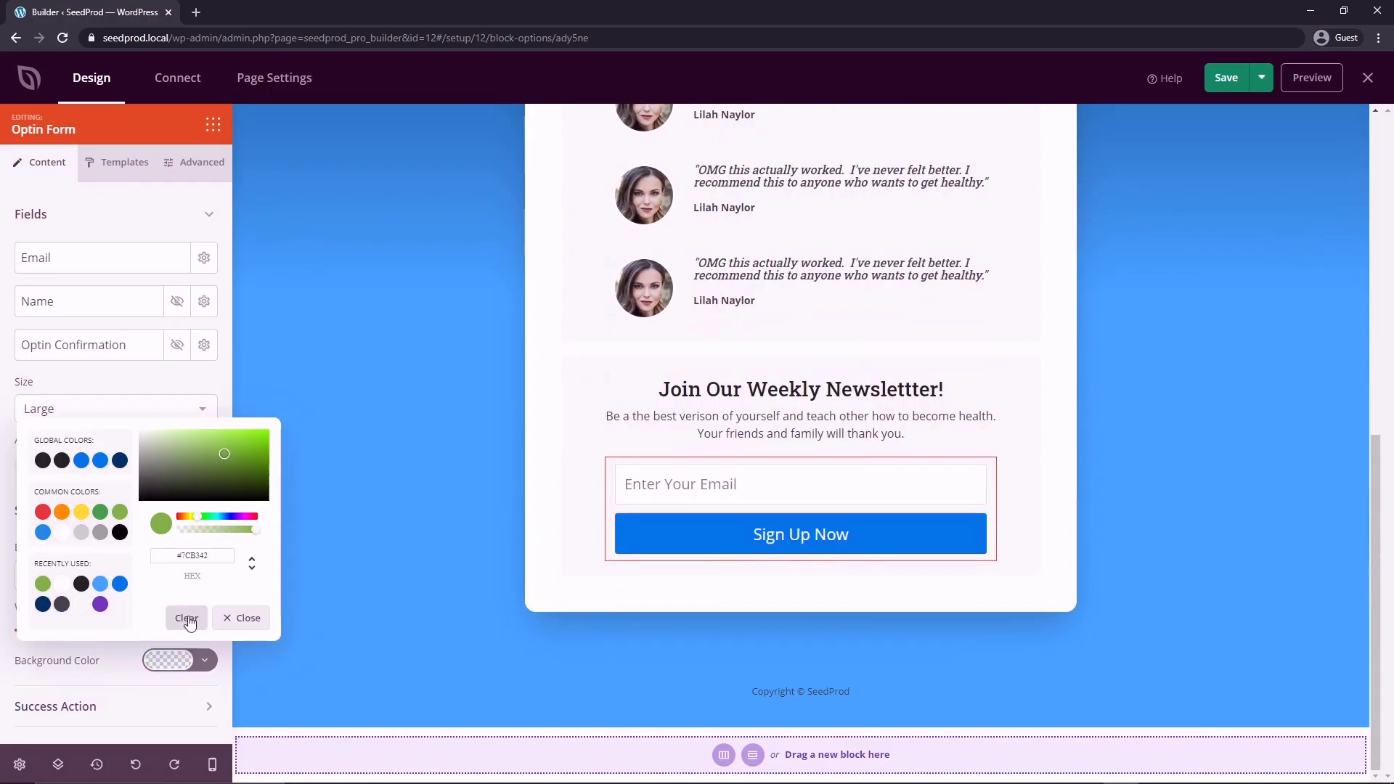
pyautogui.click(95, 661)
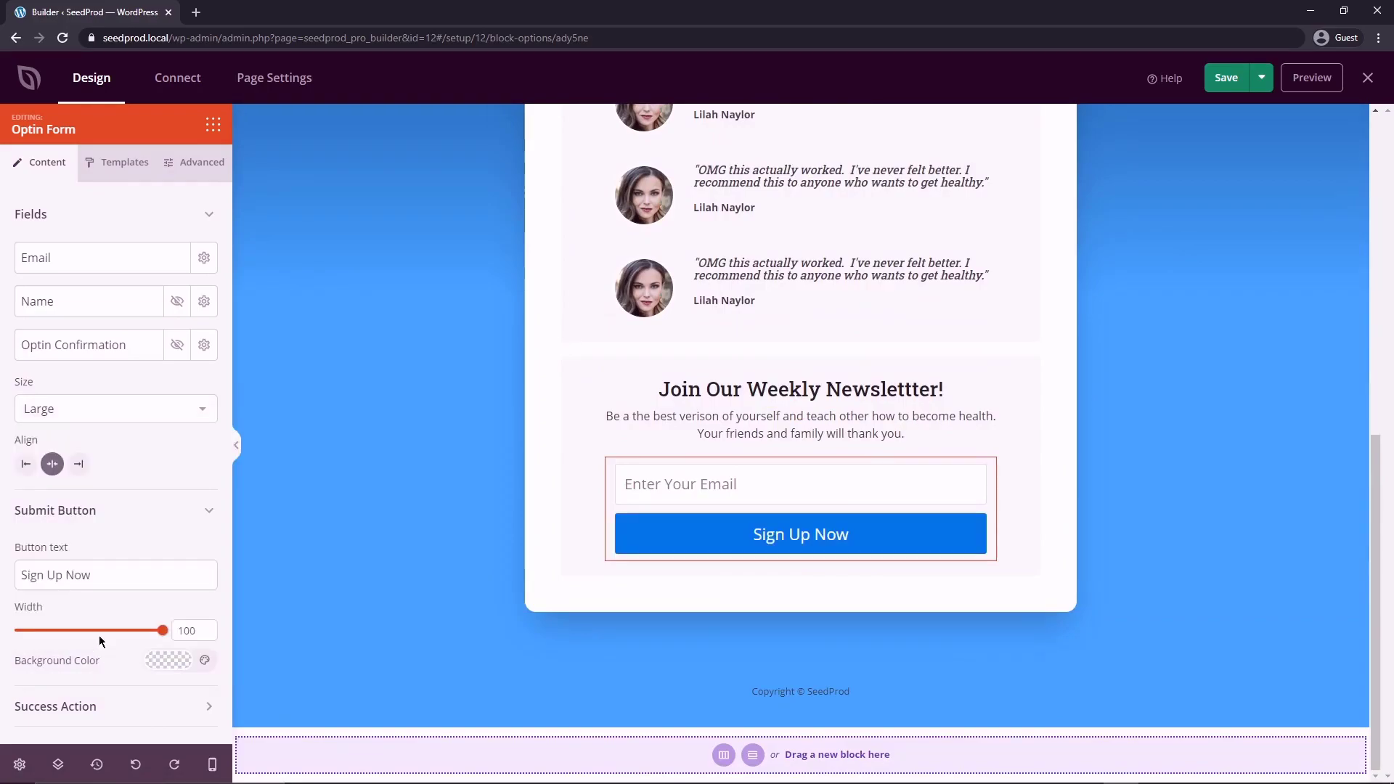
# Step: Review the success action settings and the thank-you message text
pyautogui.click(102, 701)
pyautogui.scroll(-4, 109, 582)
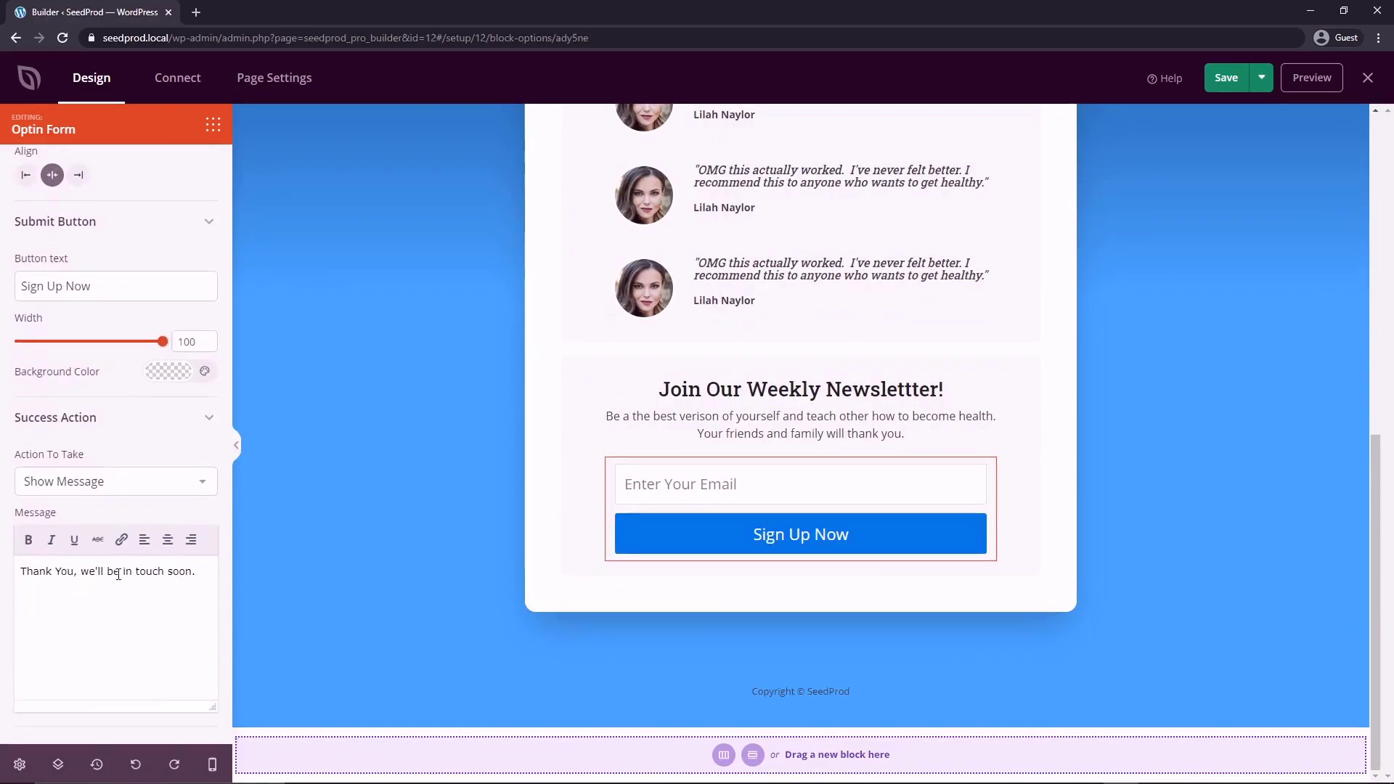
pyautogui.moveTo(21, 573); pyautogui.dragTo(220, 577)
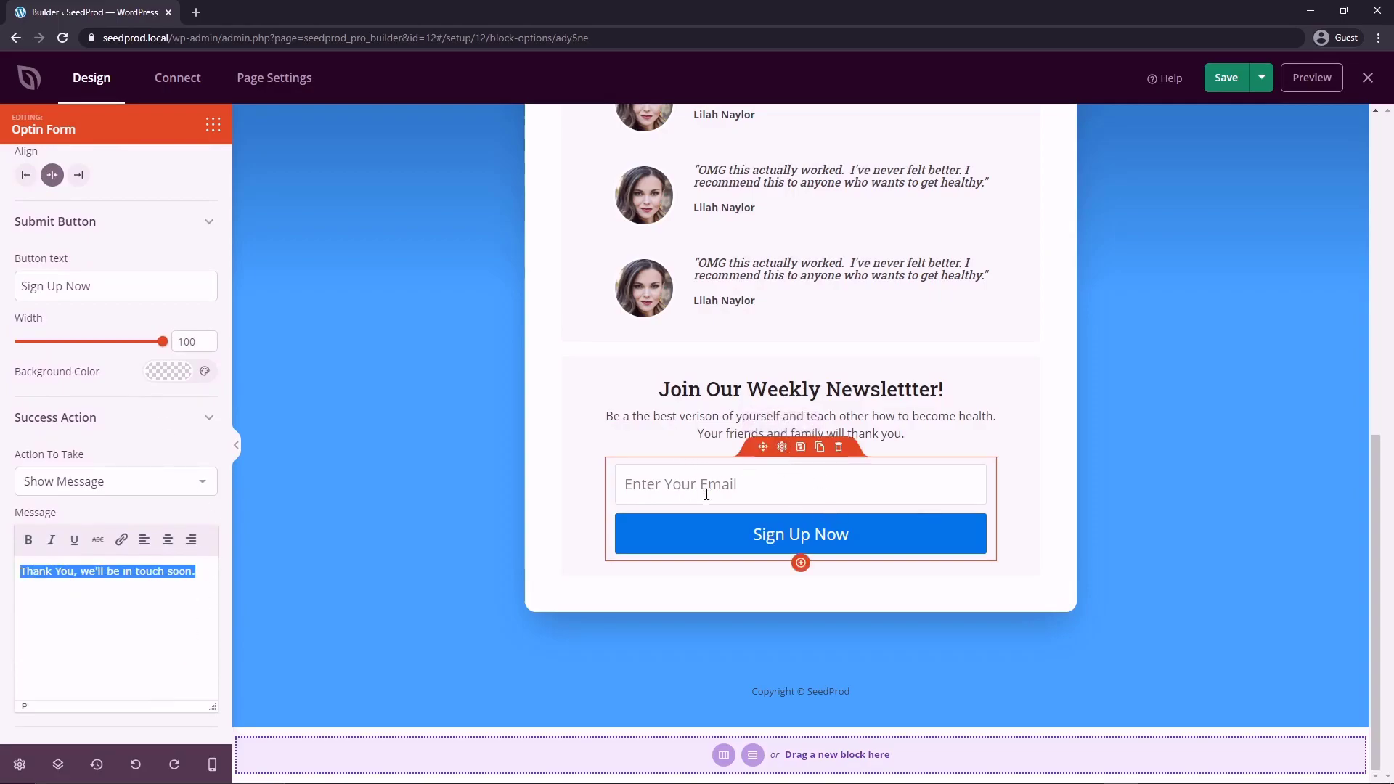
pyautogui.click(782, 449)
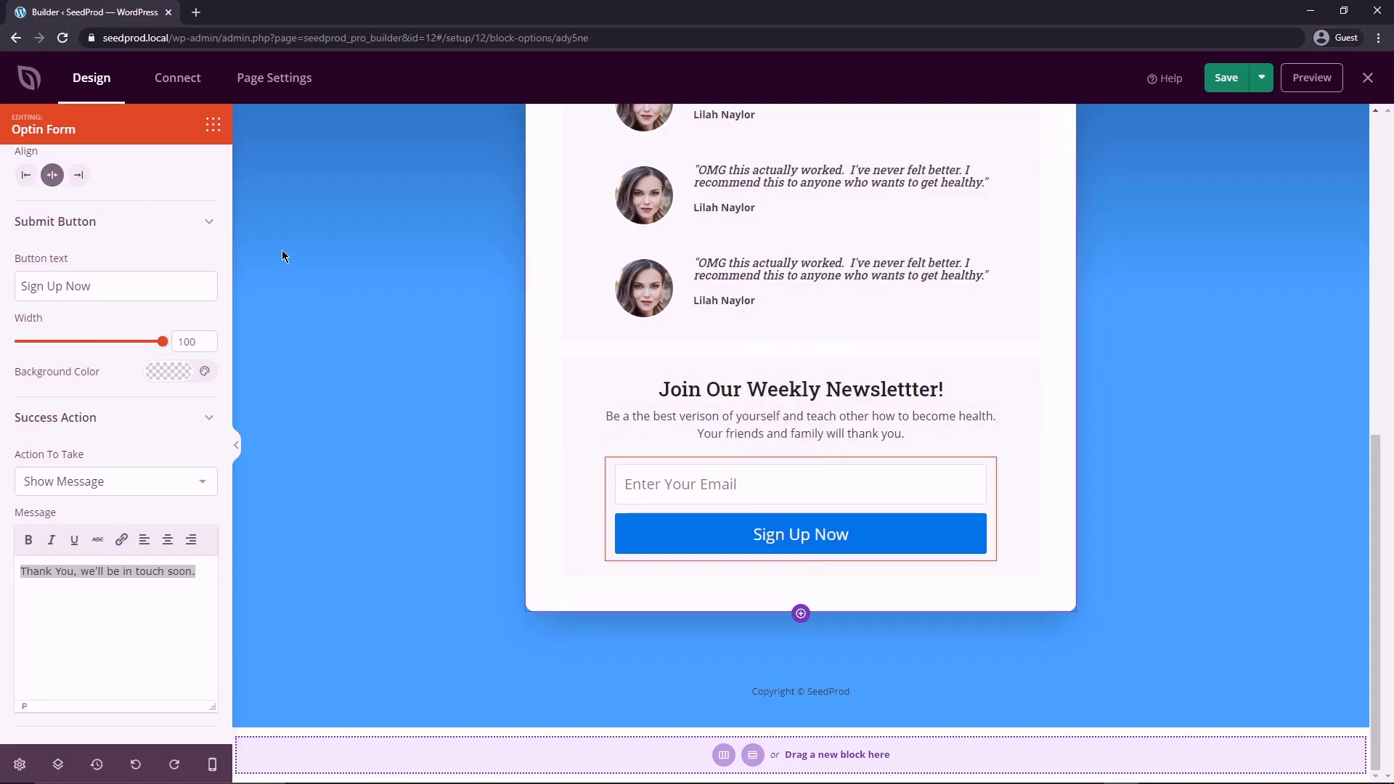
# Step: From the Connect tab, choose Constant Contact, Connect New Account, and focus the API Key field
pyautogui.click(185, 84)
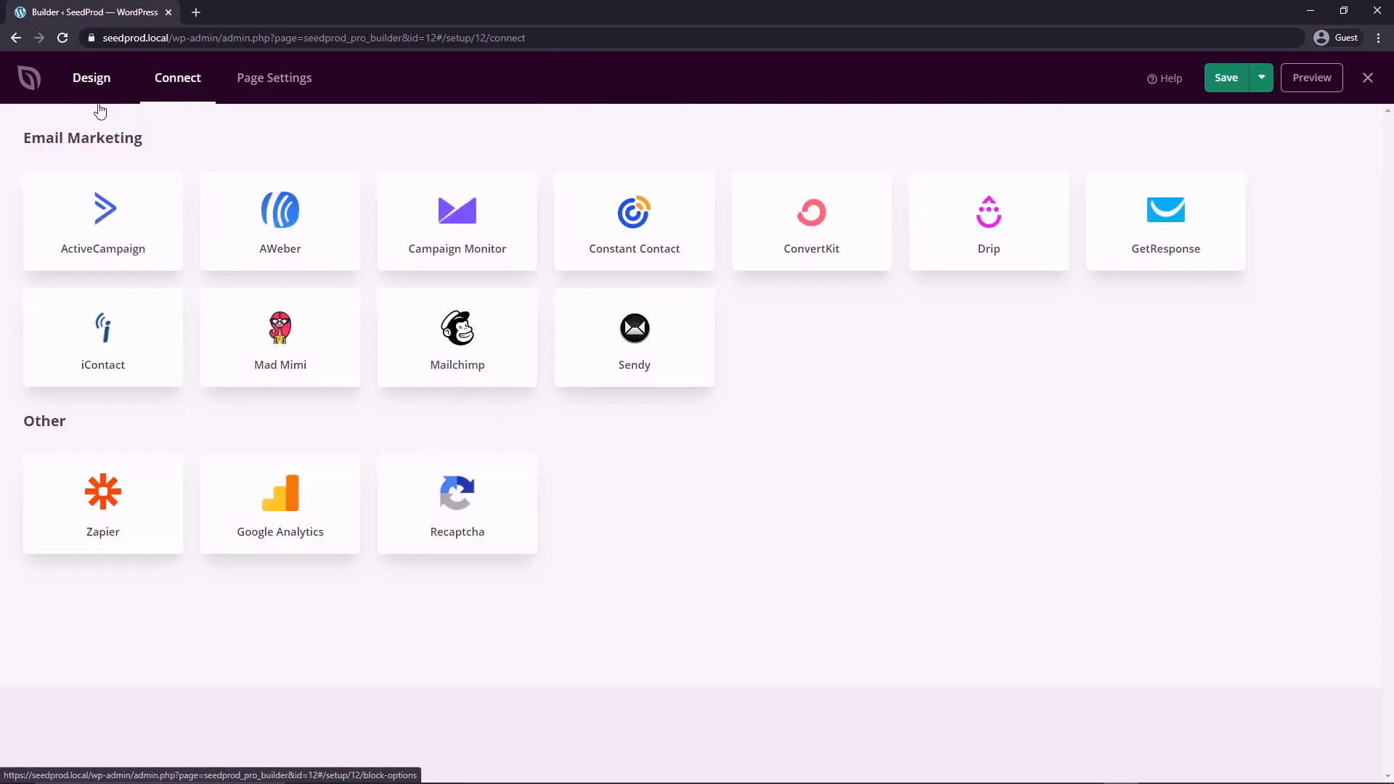
pyautogui.moveTo(234, 200)
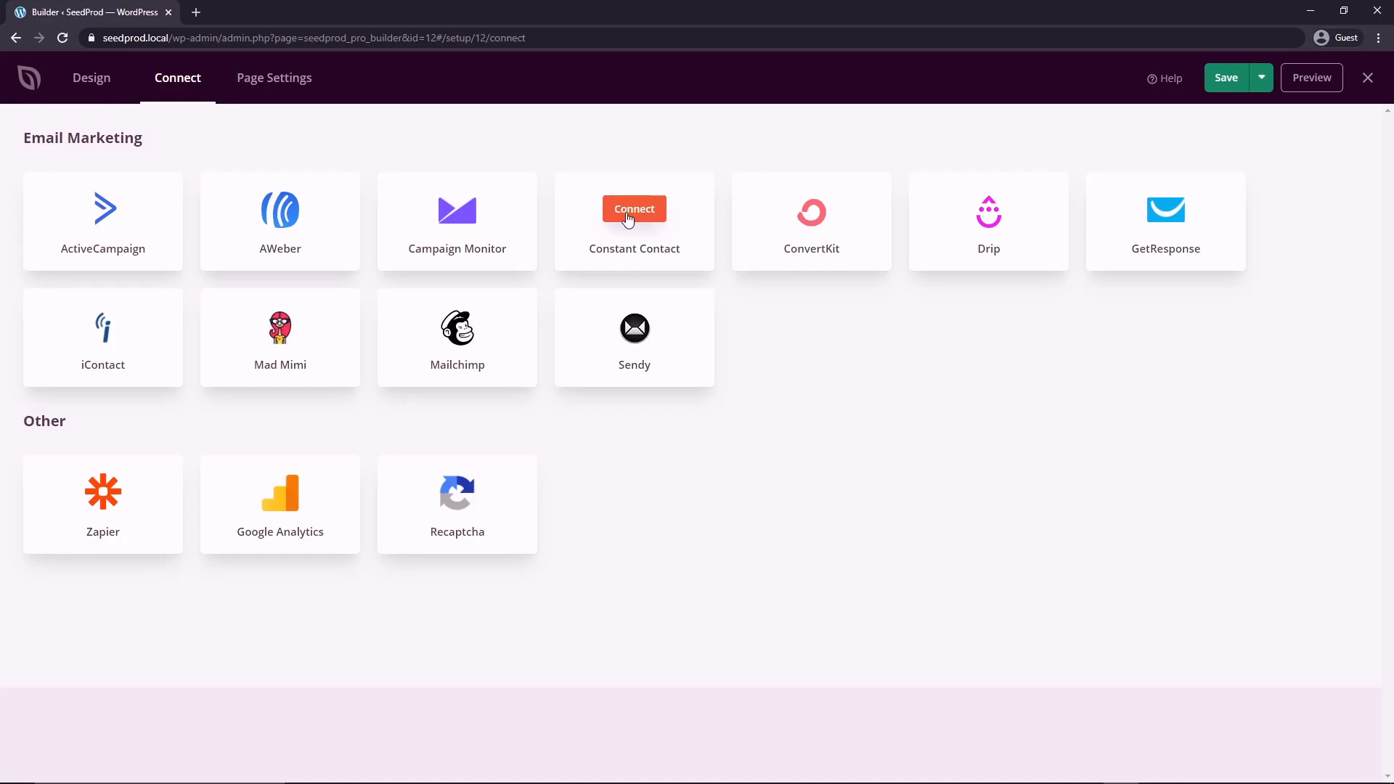
pyautogui.click(640, 219)
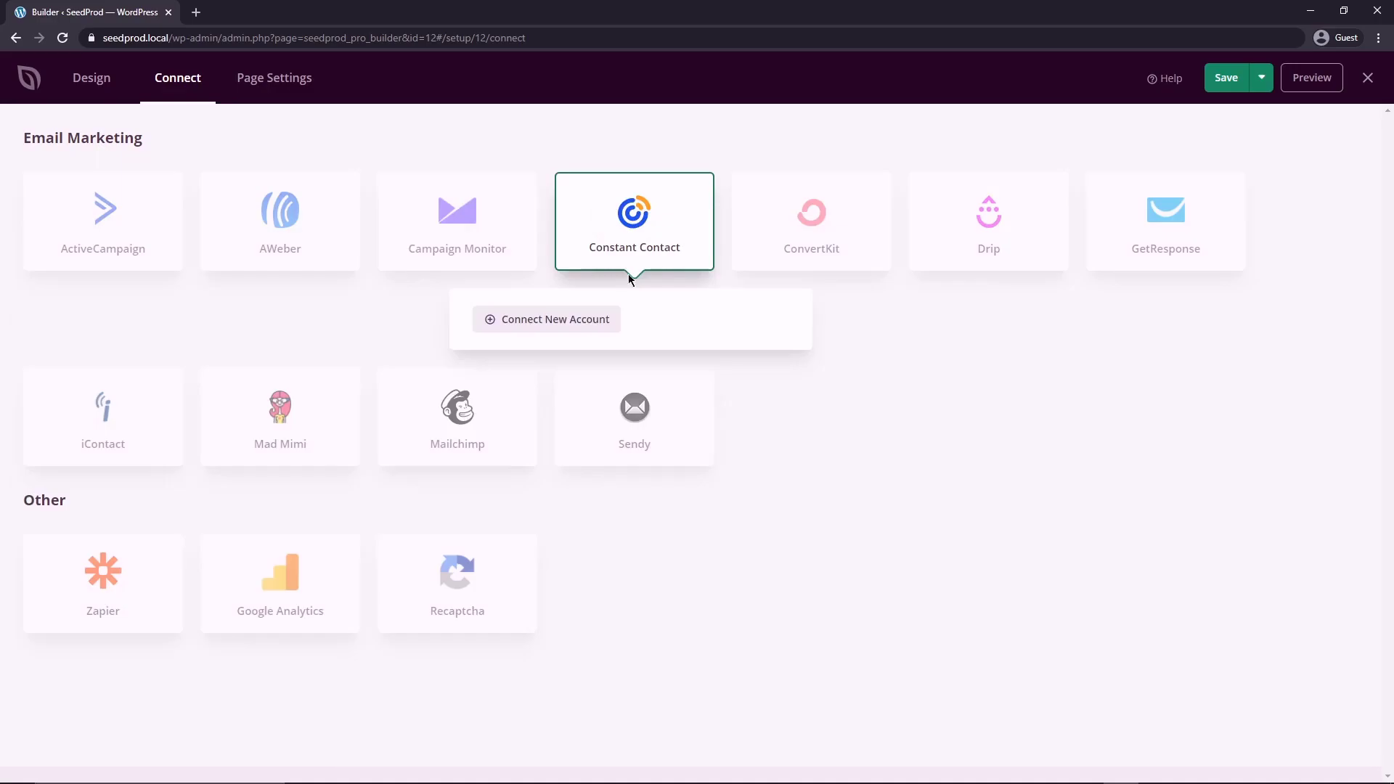
pyautogui.click(549, 327)
pyautogui.click(620, 371)
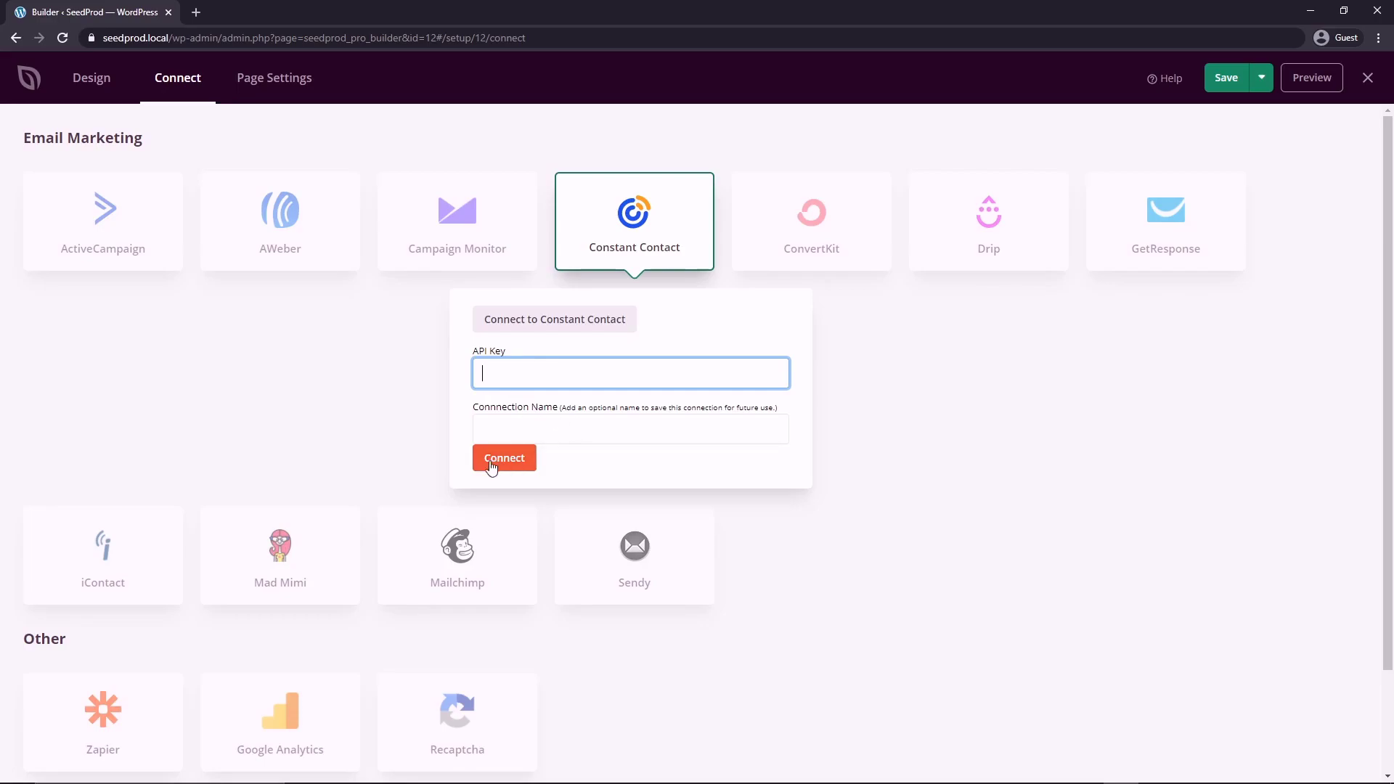
pyautogui.click(337, 135)
pyautogui.click(279, 83)
pyautogui.moveTo(487, 192); pyautogui.dragTo(390, 204)
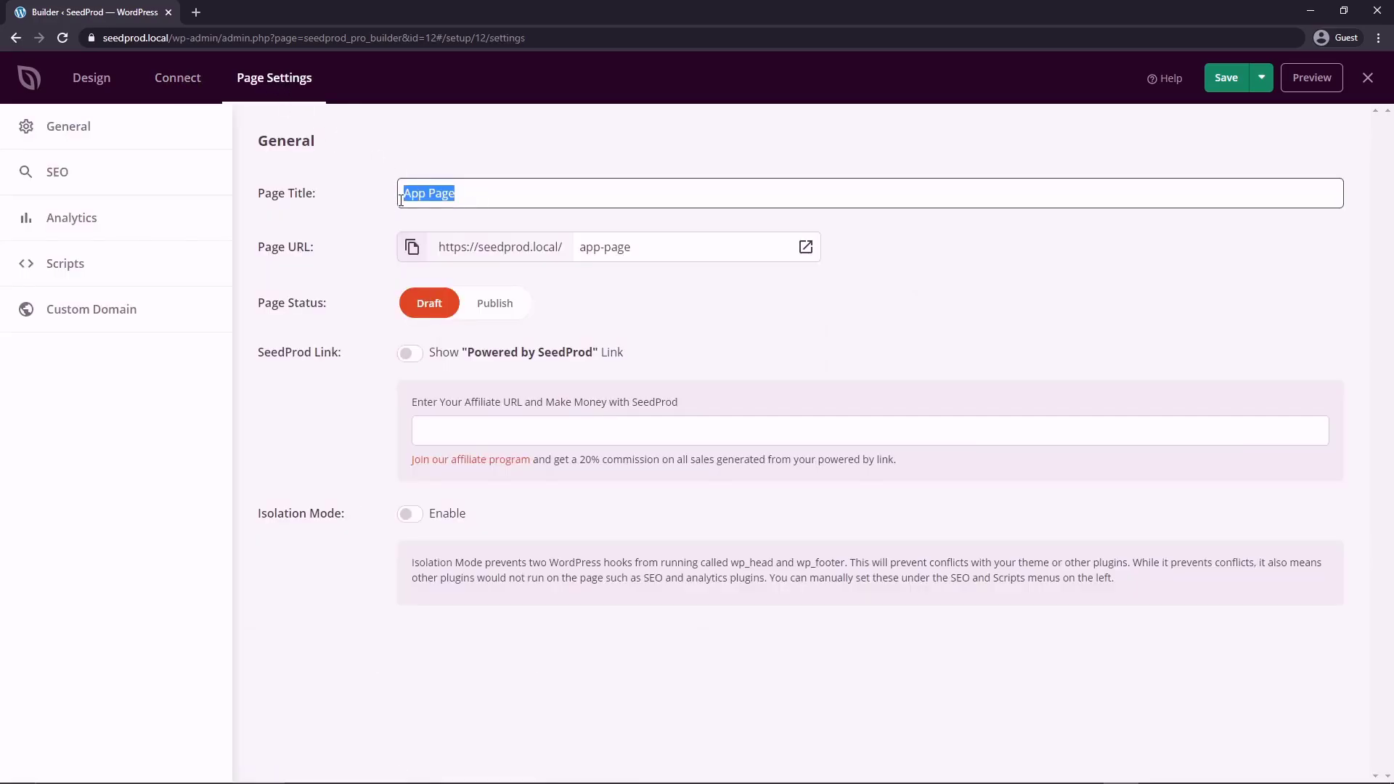
pyautogui.write('Fitness App')
pyautogui.doubleClick(597, 245)
pyautogui.write('fitness')
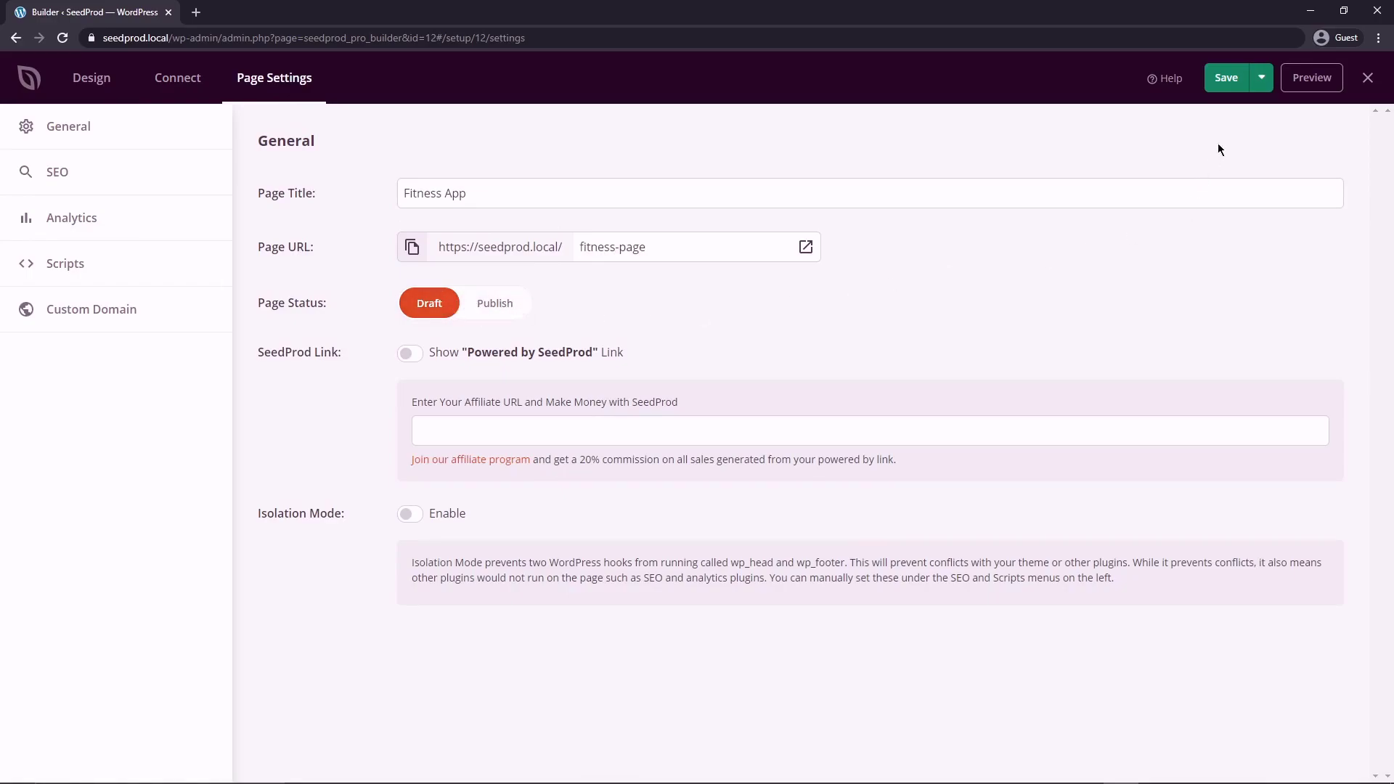
pyautogui.click(1264, 81)
# Step: Look through the SEO, Analytics, Scripts and Custom Domain page settings, then General
pyautogui.click(70, 180)
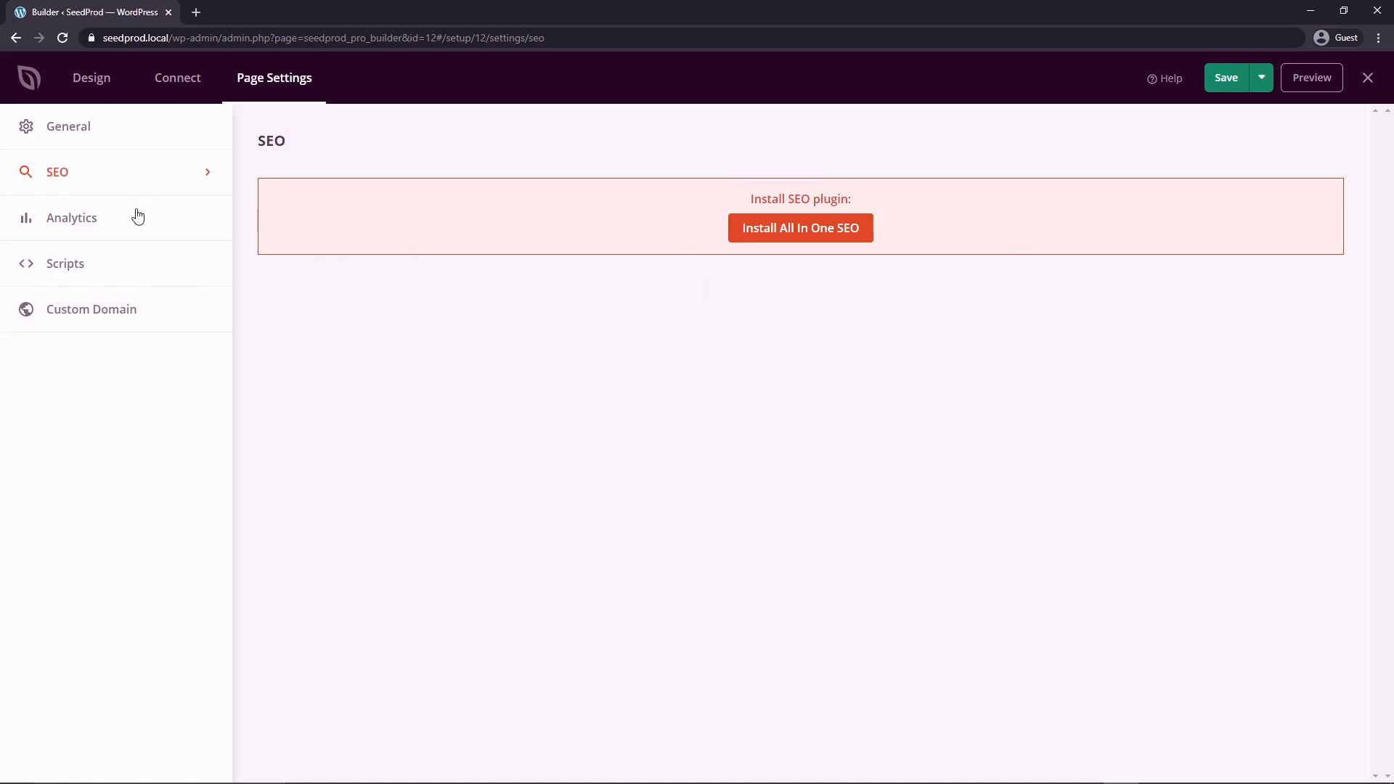
pyautogui.click(118, 230)
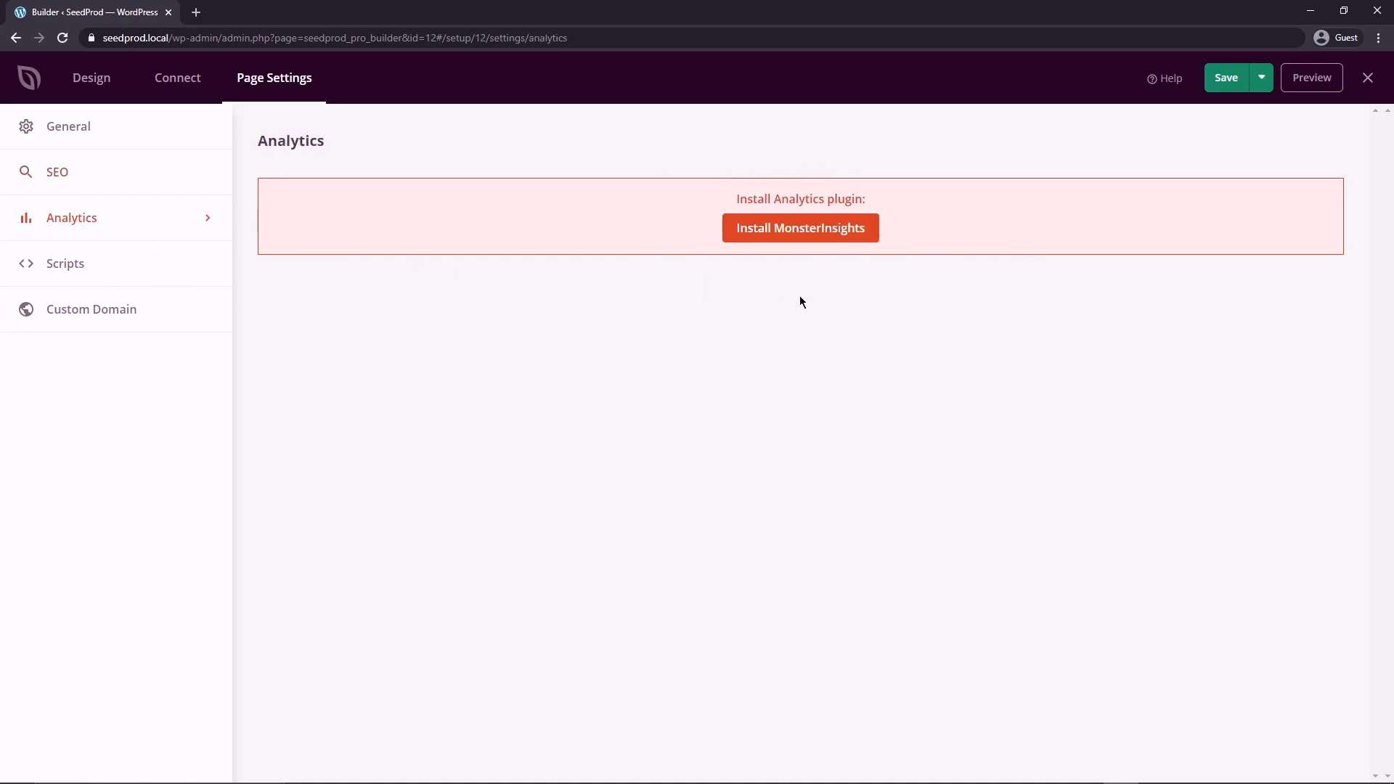
pyautogui.click(64, 263)
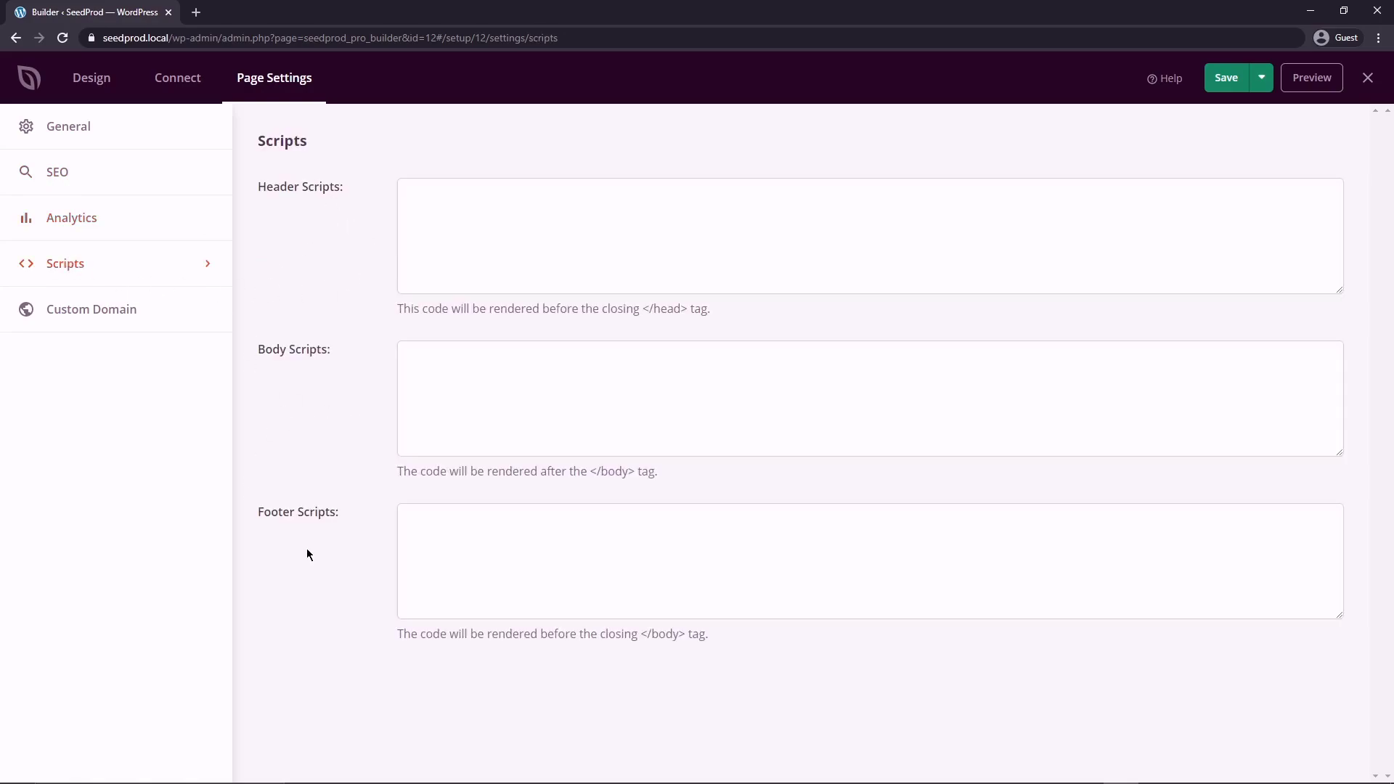
pyautogui.click(57, 314)
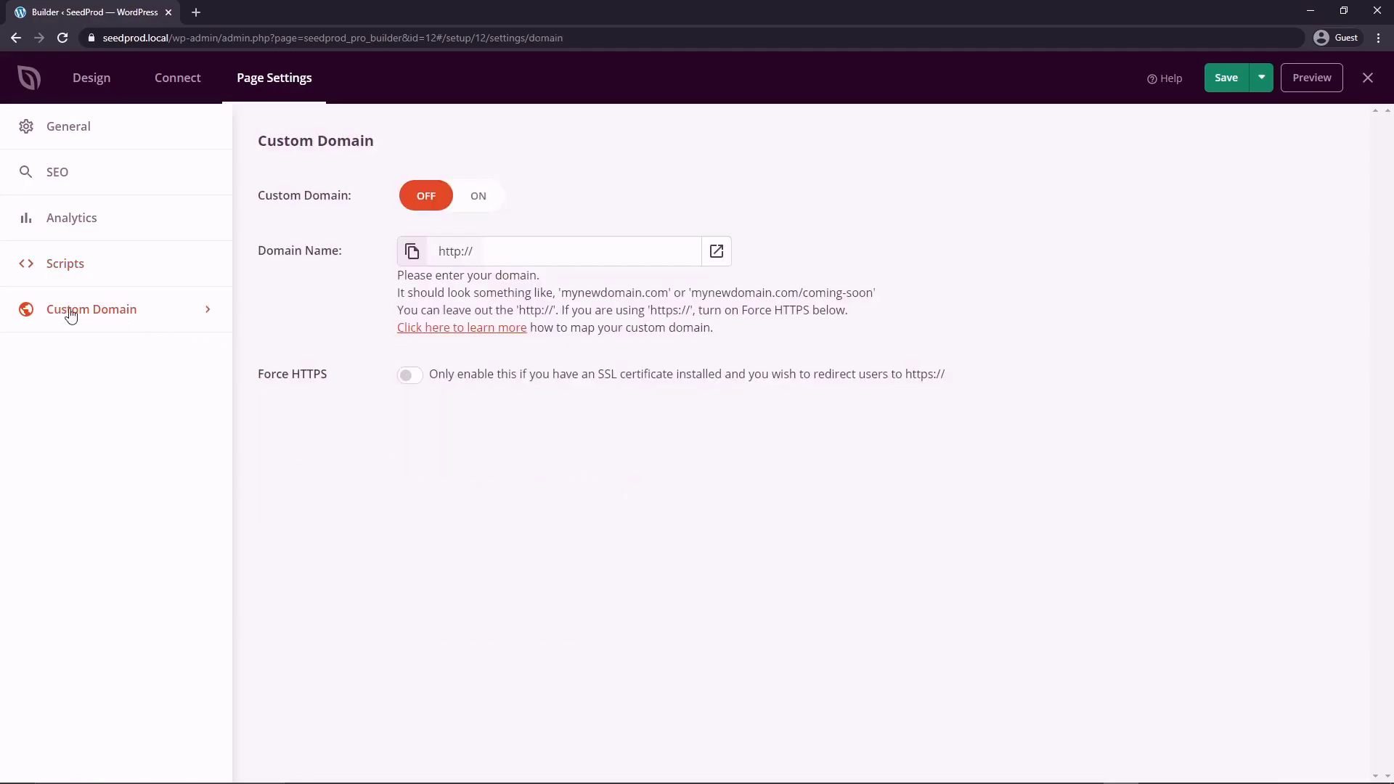
pyautogui.click(72, 131)
# Step: Inspect the fitness-page URL slug and the mynewdomain.com custom domain example and help text
pyautogui.moveTo(645, 247); pyautogui.dragTo(579, 248)
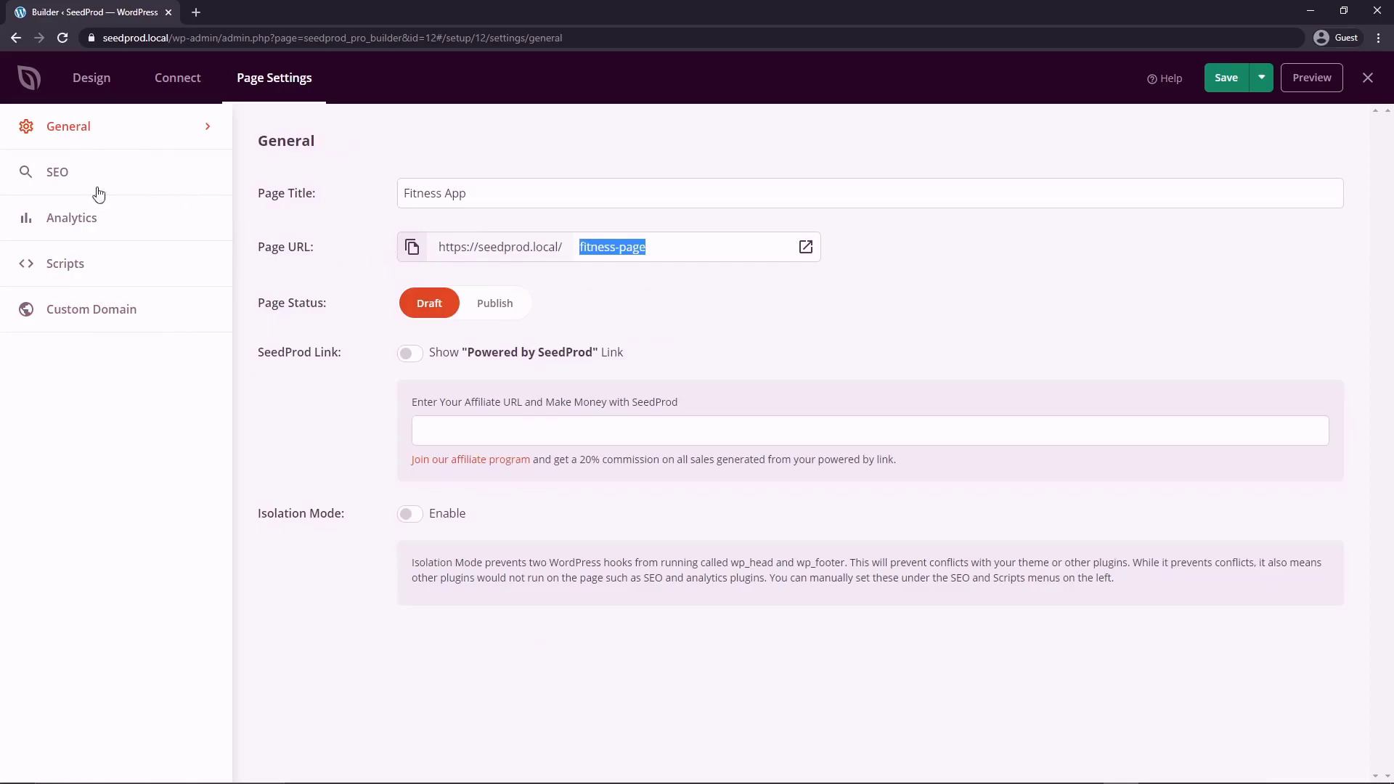
pyautogui.click(99, 314)
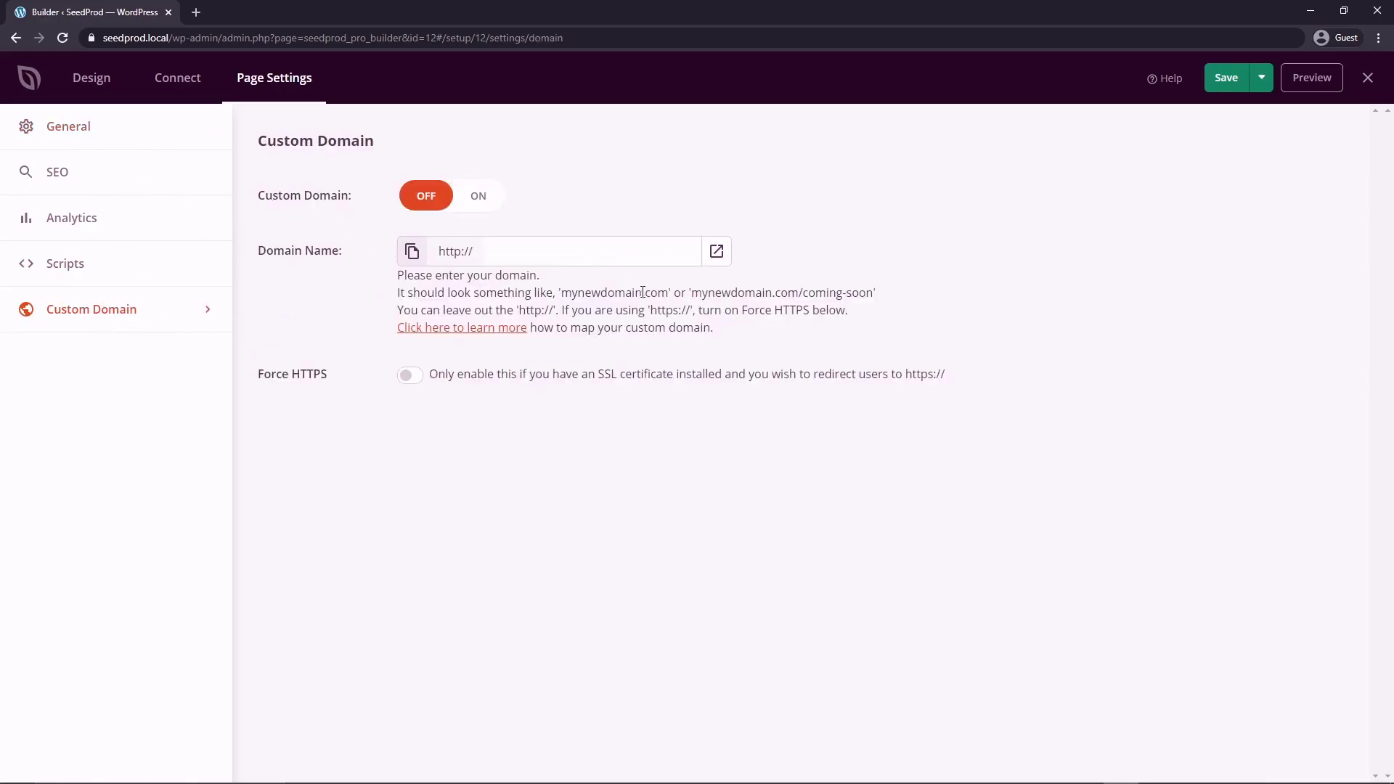
pyautogui.moveTo(572, 294); pyautogui.dragTo(666, 290)
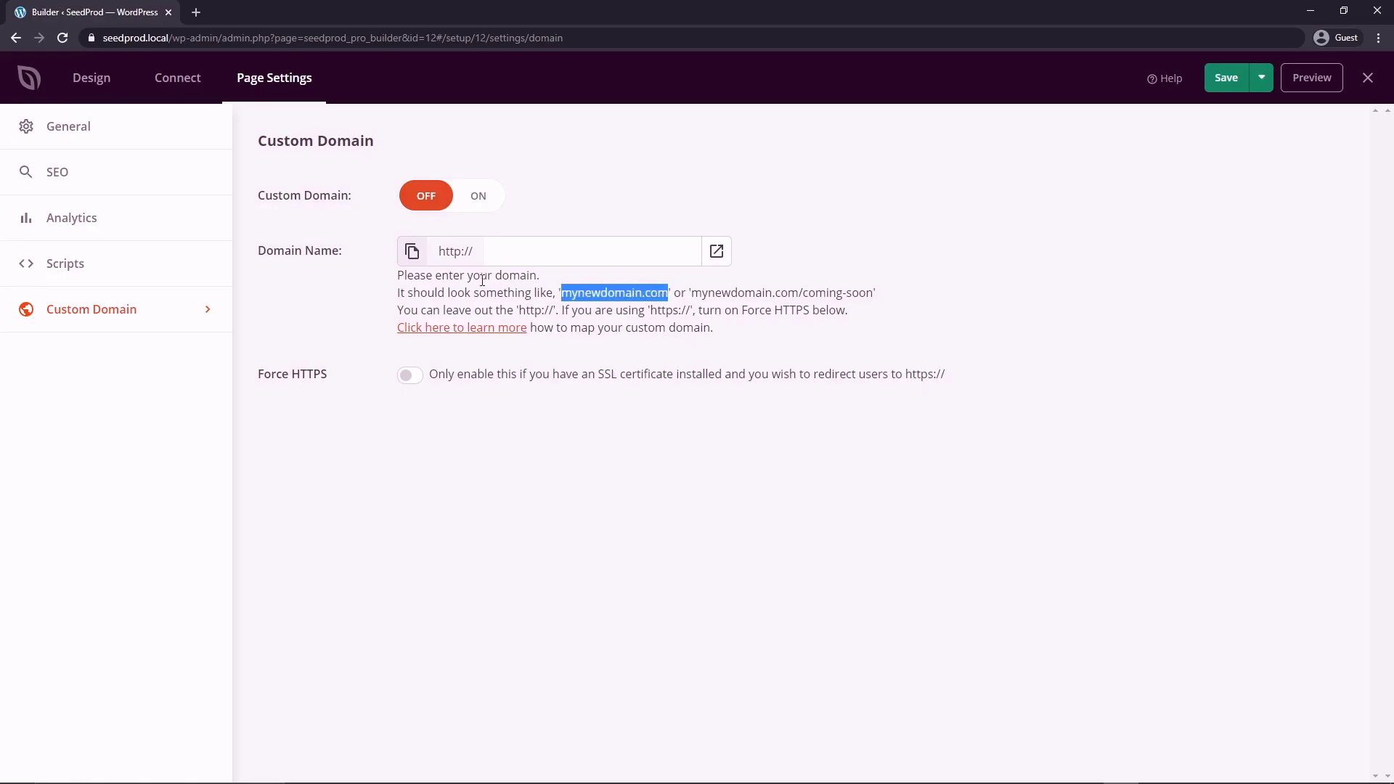
pyautogui.click(71, 132)
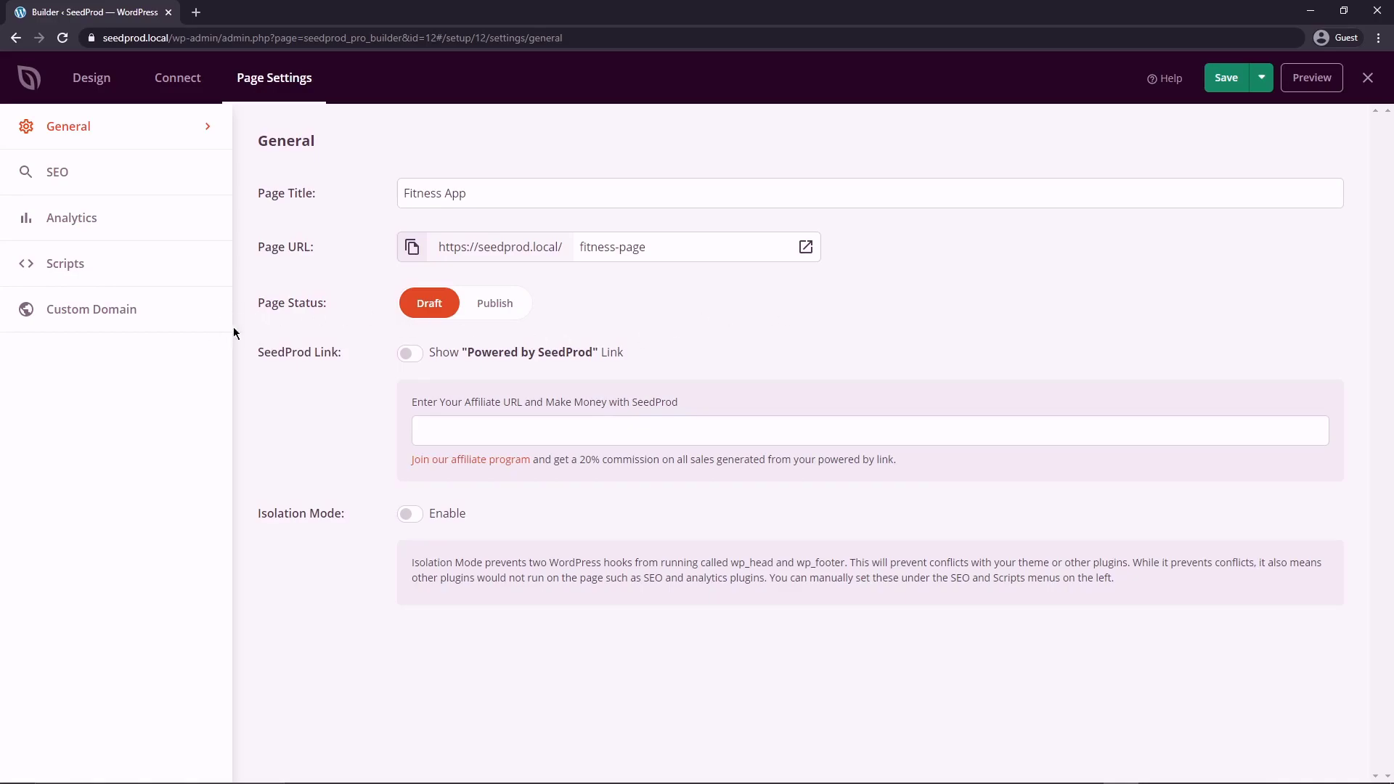
pyautogui.click(84, 311)
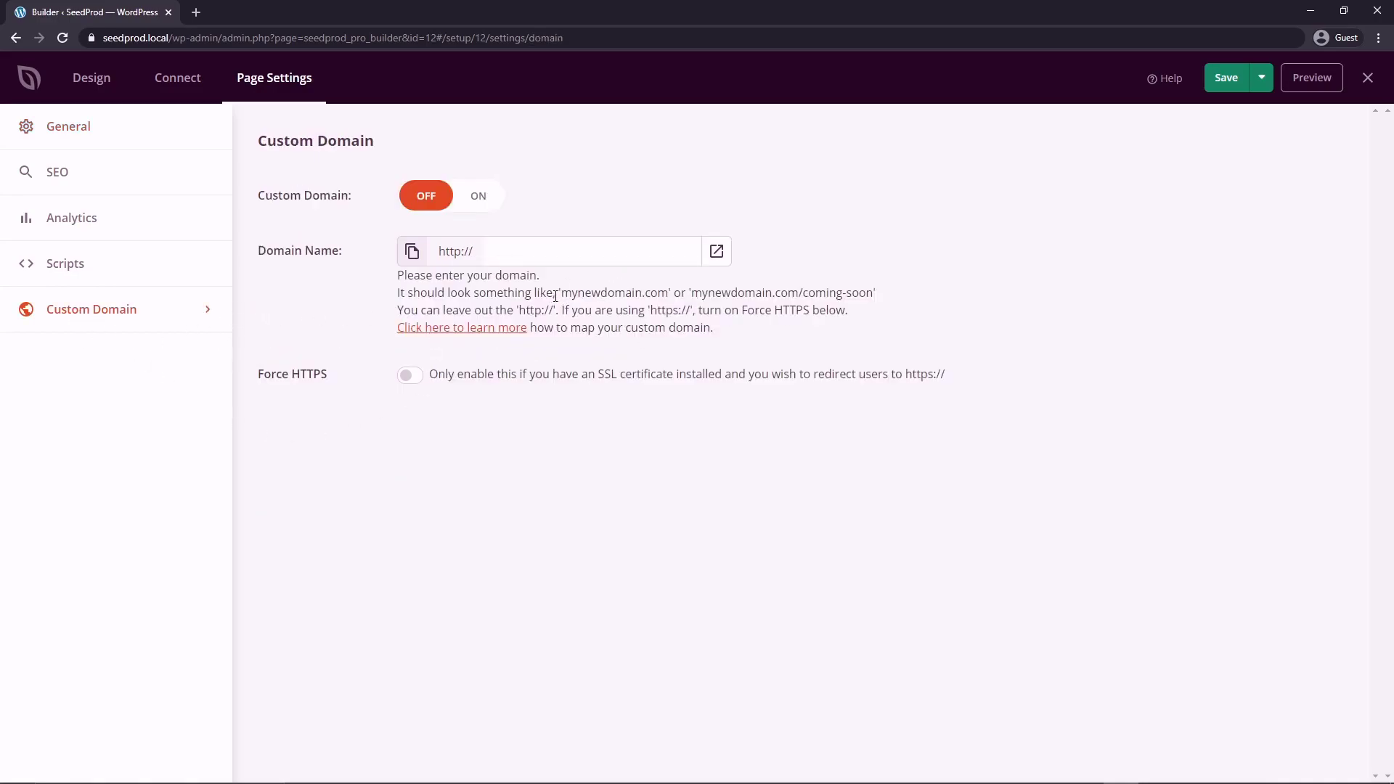
pyautogui.moveTo(557, 296); pyautogui.dragTo(667, 294)
pyautogui.moveTo(706, 328); pyautogui.dragTo(399, 328)
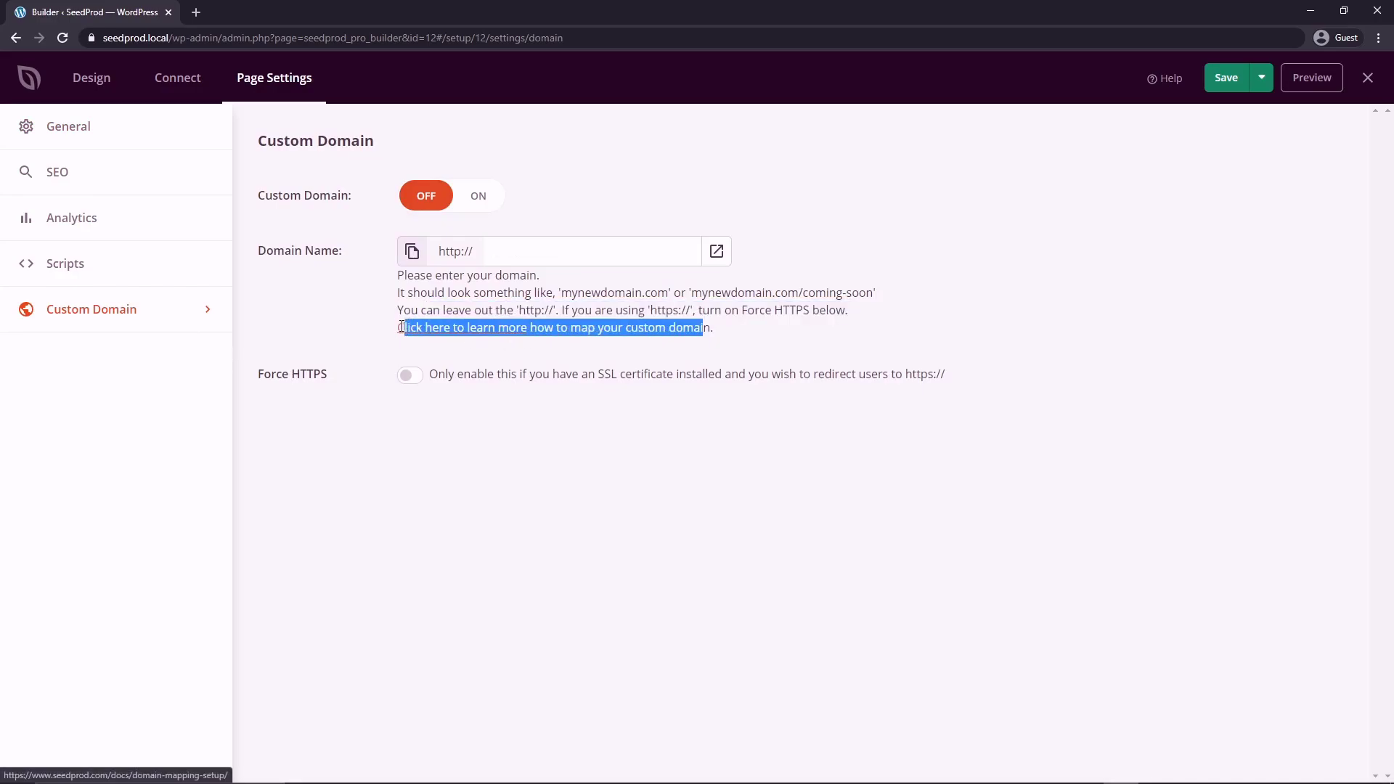
pyautogui.click(628, 325)
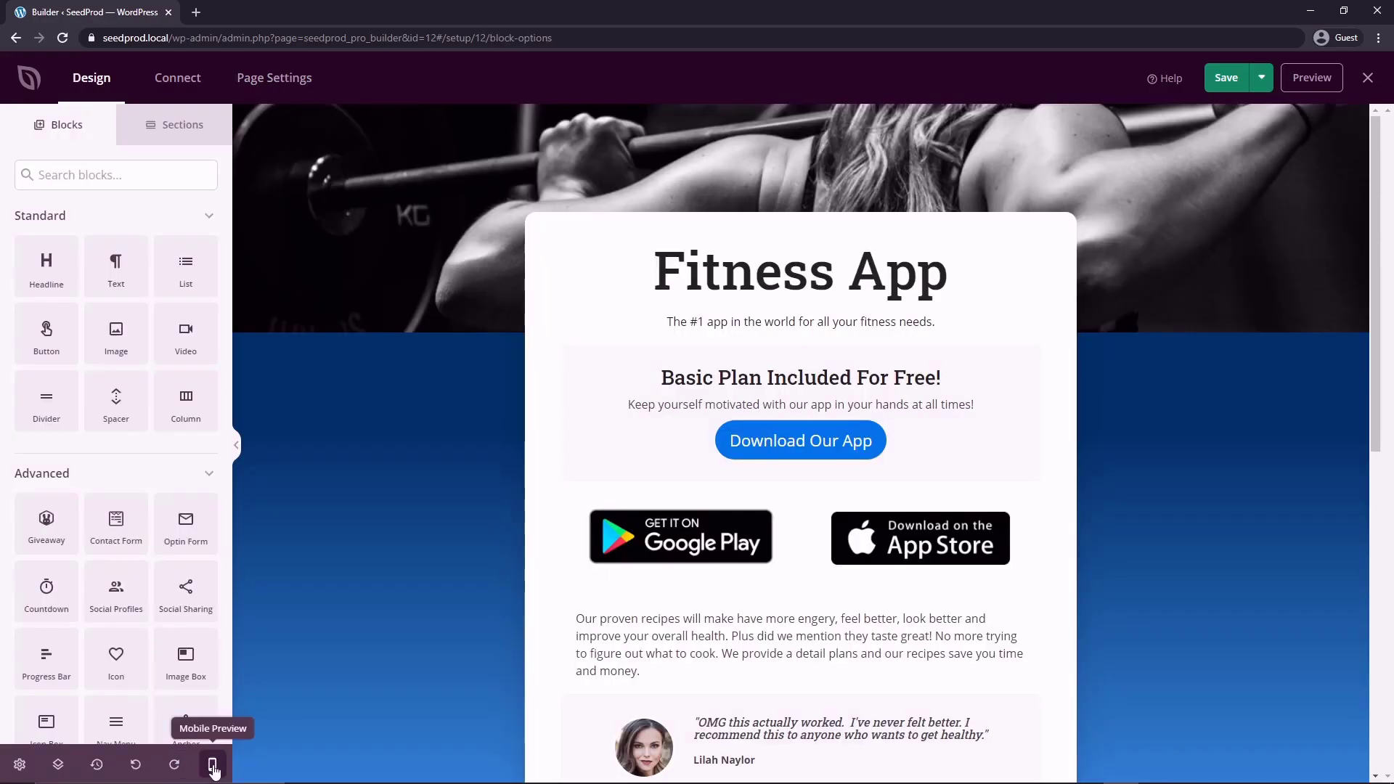
# Step: Check the Fitness App page layout in the mobile preview
pyautogui.click(213, 767)
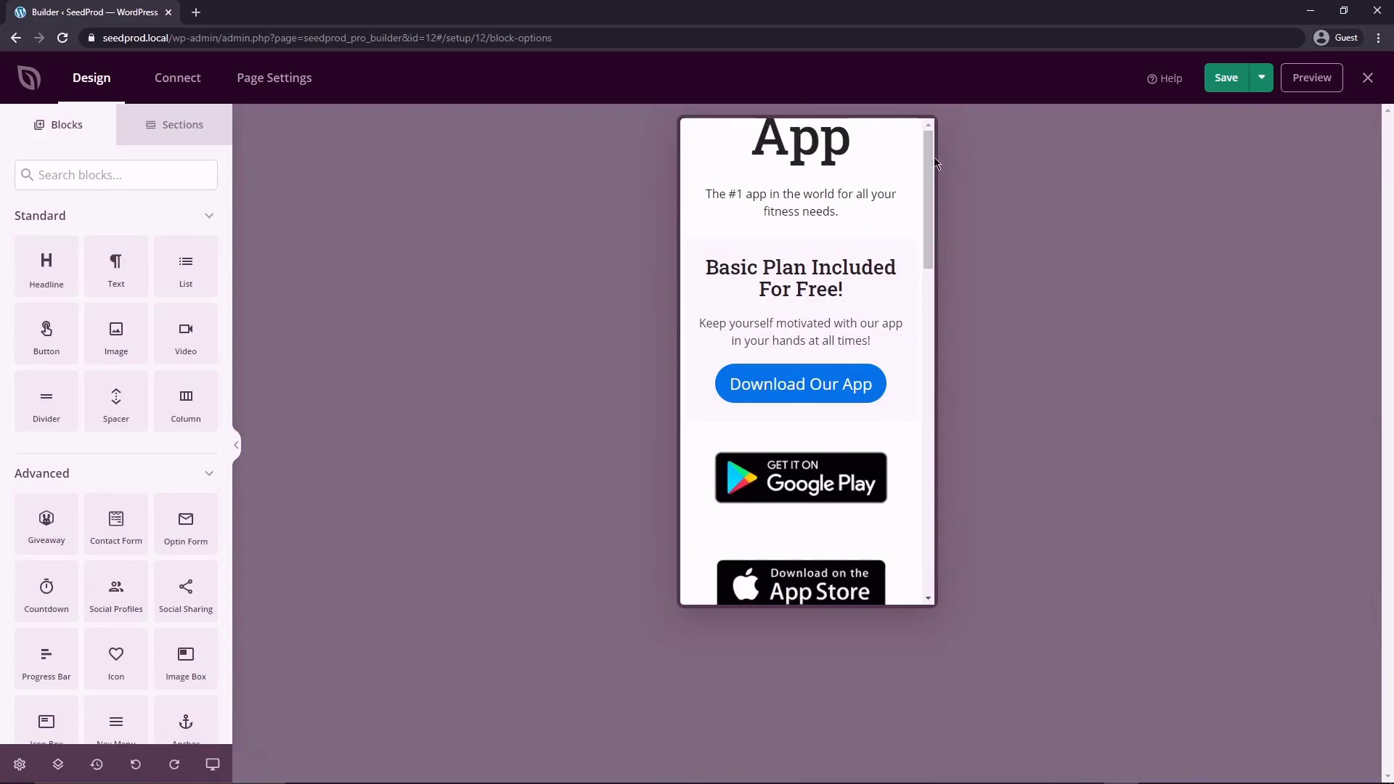
pyautogui.moveTo(928, 240); pyautogui.dragTo(908, 504)
pyautogui.scroll(4, 813, 320)
pyautogui.scroll(10, 823, 309)
pyautogui.scroll(3, 770, 301)
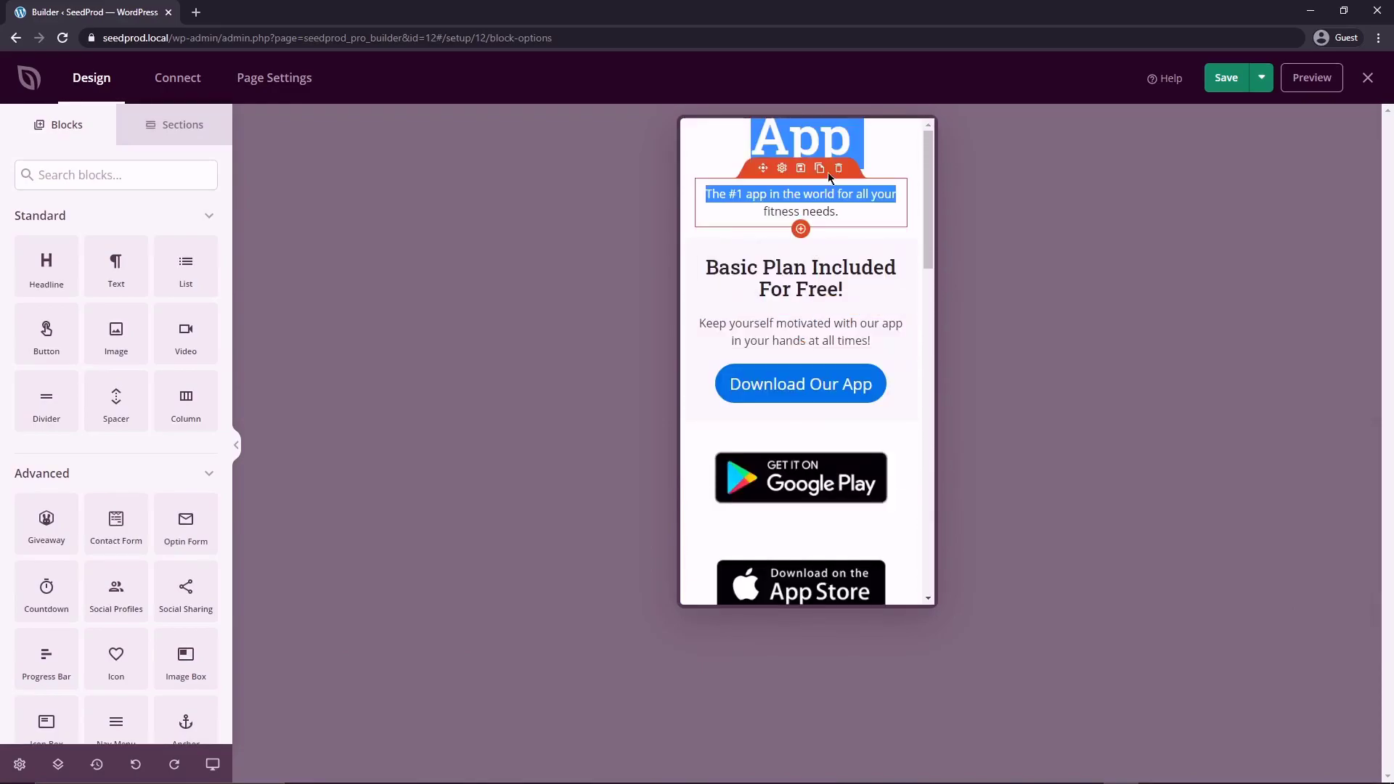
# Step: Return to the full-width desktop view and save the page
pyautogui.click(772, 161)
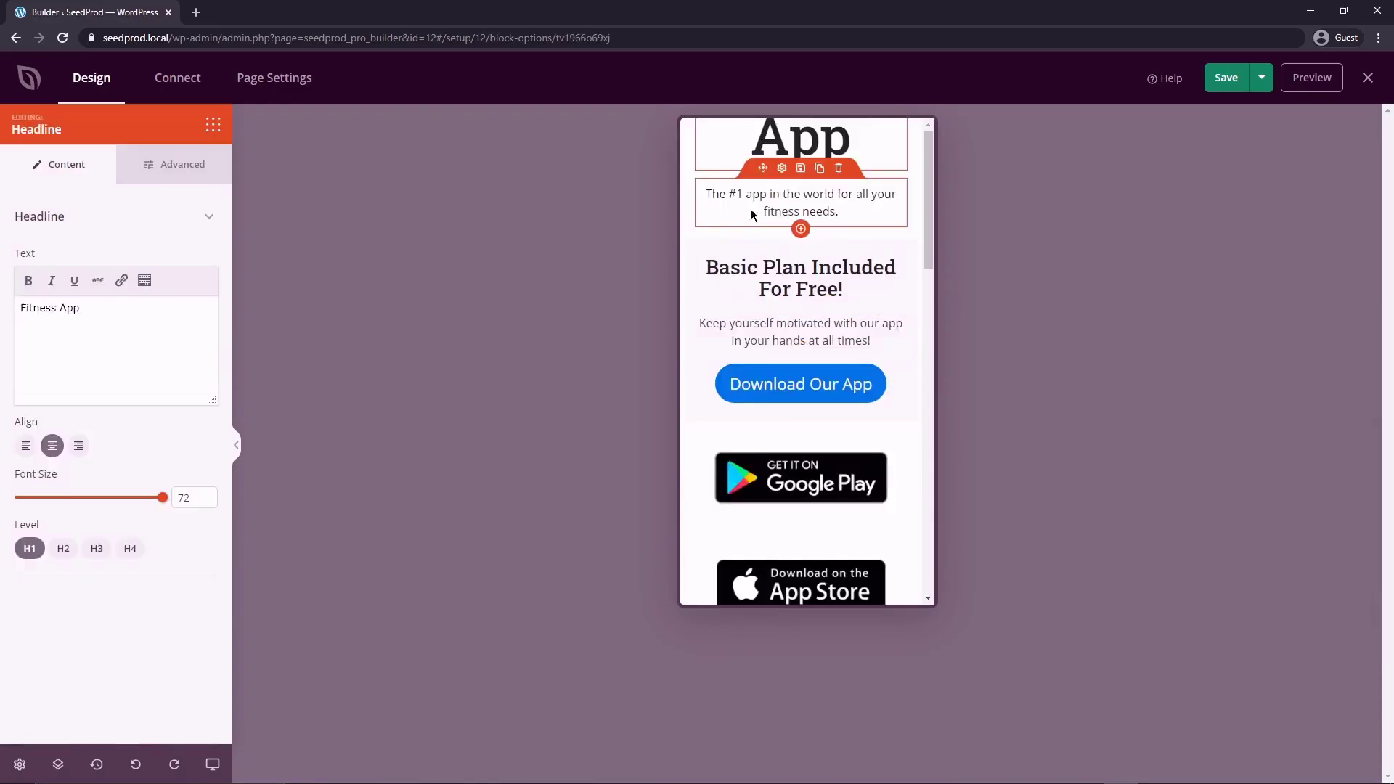
pyautogui.click(212, 764)
pyautogui.click(1226, 77)
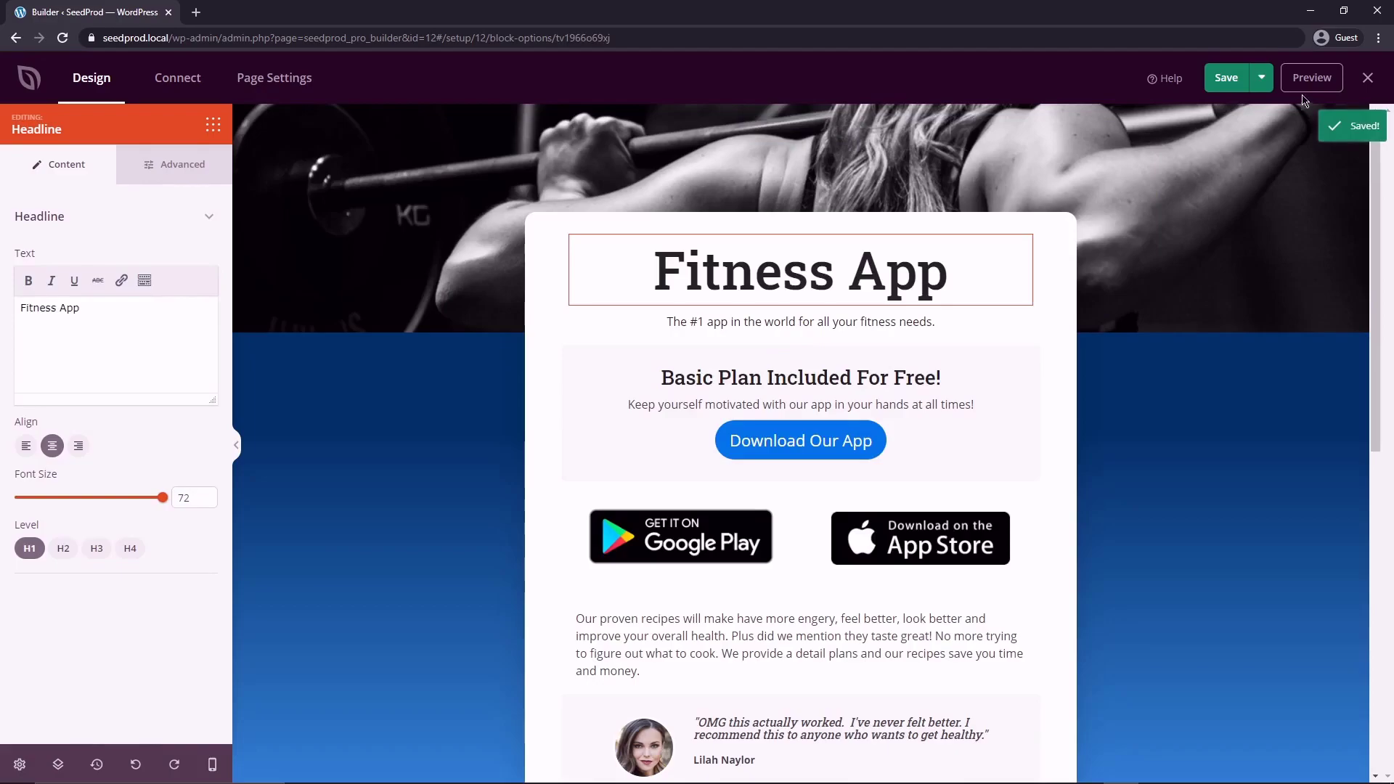
# Step: Publish the Fitness App page and open the live version in a new tab
pyautogui.click(1263, 85)
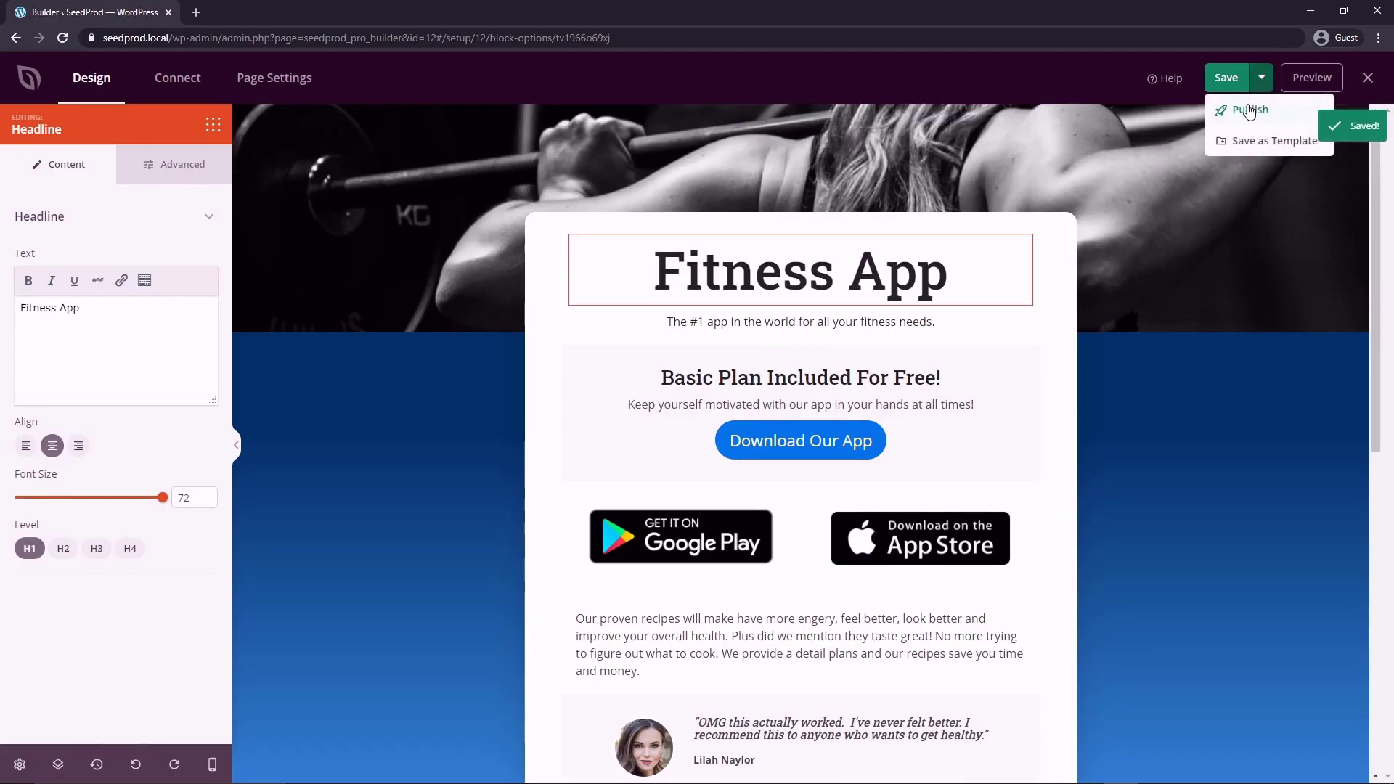
pyautogui.click(1251, 110)
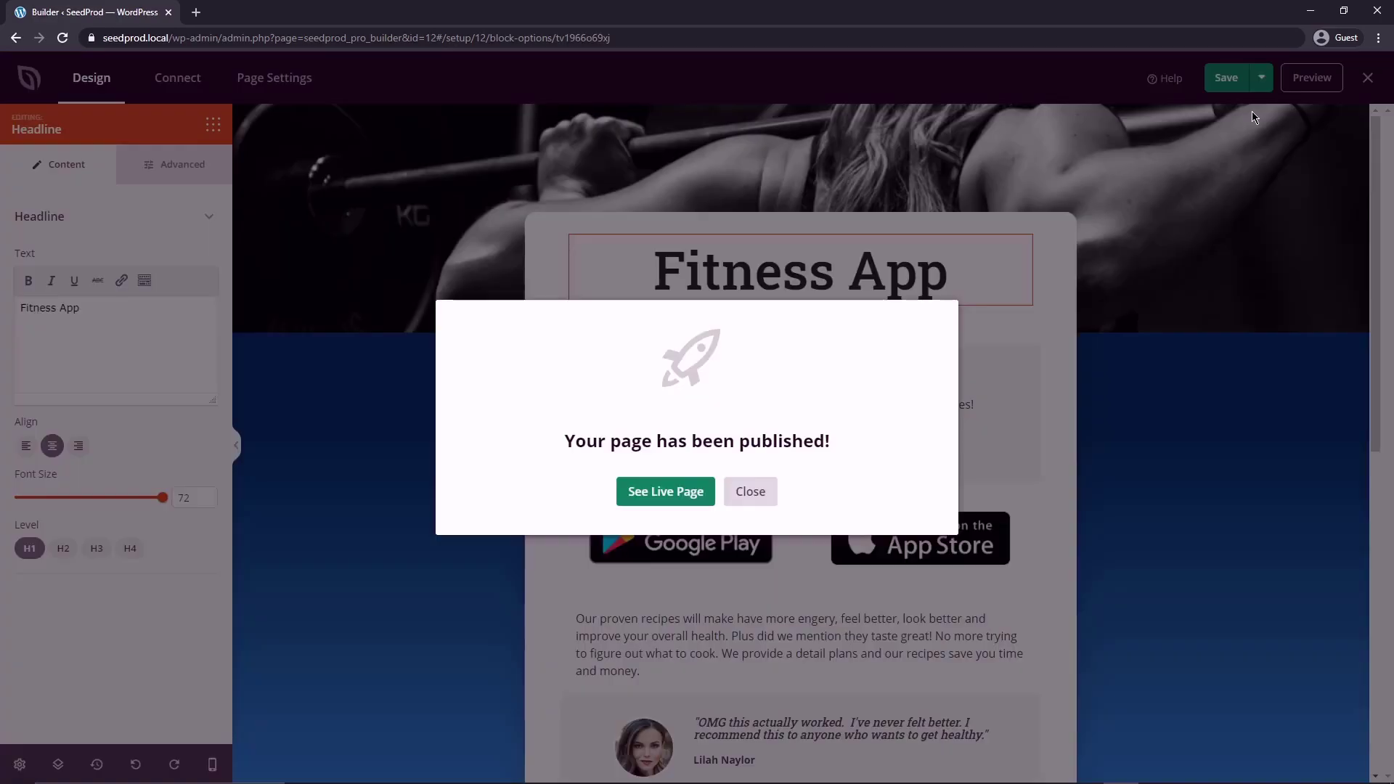
pyautogui.click(669, 490)
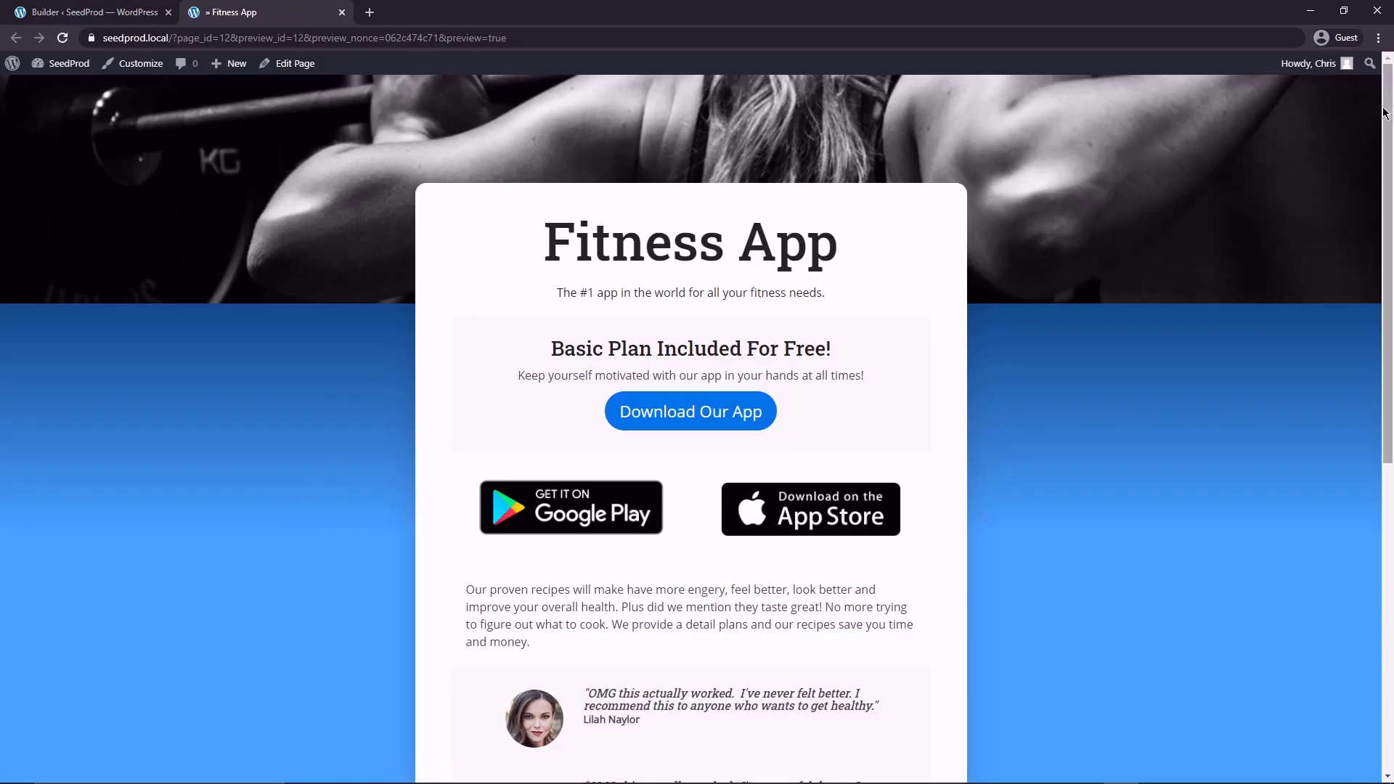
# Step: Scroll through the live Fitness App page to review it
pyautogui.moveTo(1384, 80)
pyautogui.mouseDown()
pyautogui.moveTo(1380, 403)
pyautogui.moveTo(1385, 62)
pyautogui.mouseUp()
pyautogui.scroll(-2, 1364, 253)
pyautogui.scroll(-5, 1358, 363)
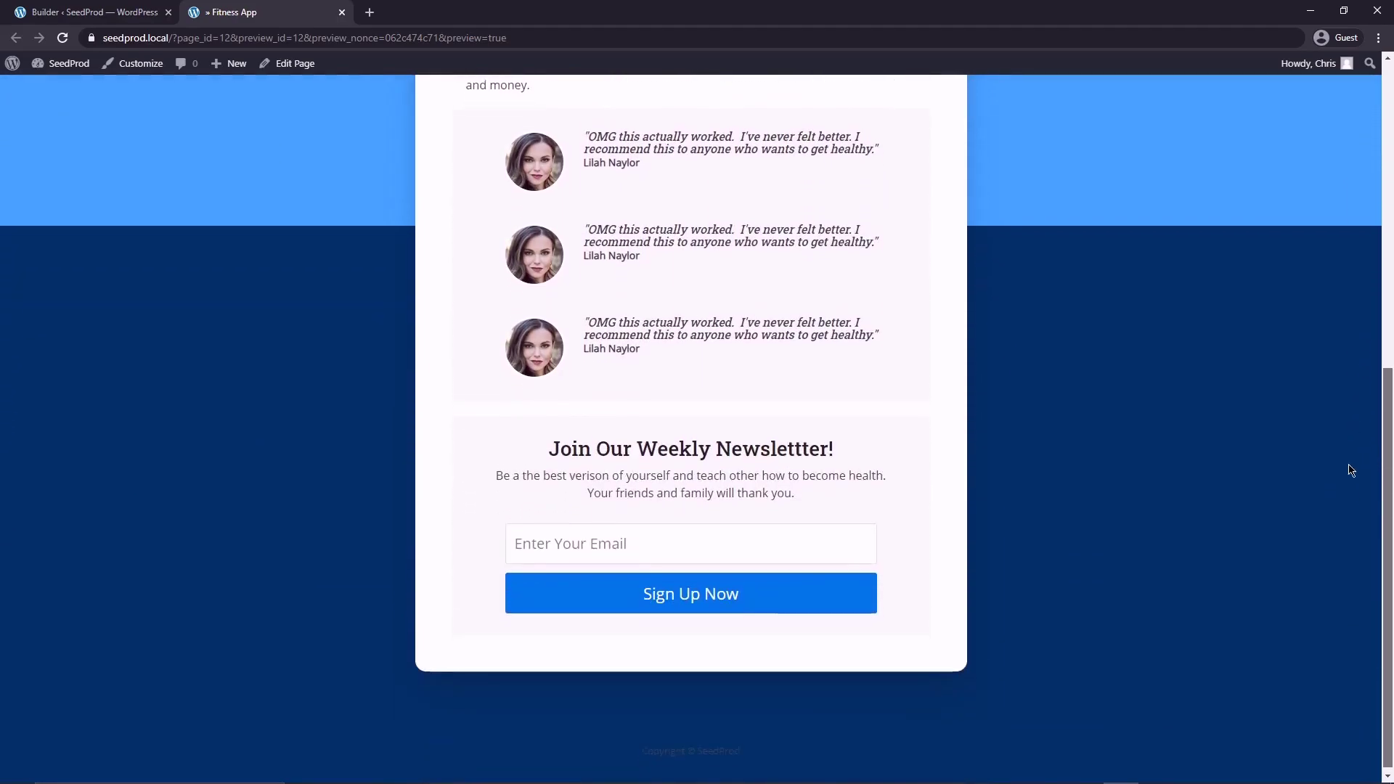
pyautogui.scroll(3, 1353, 474)
pyautogui.scroll(-3, 1361, 409)
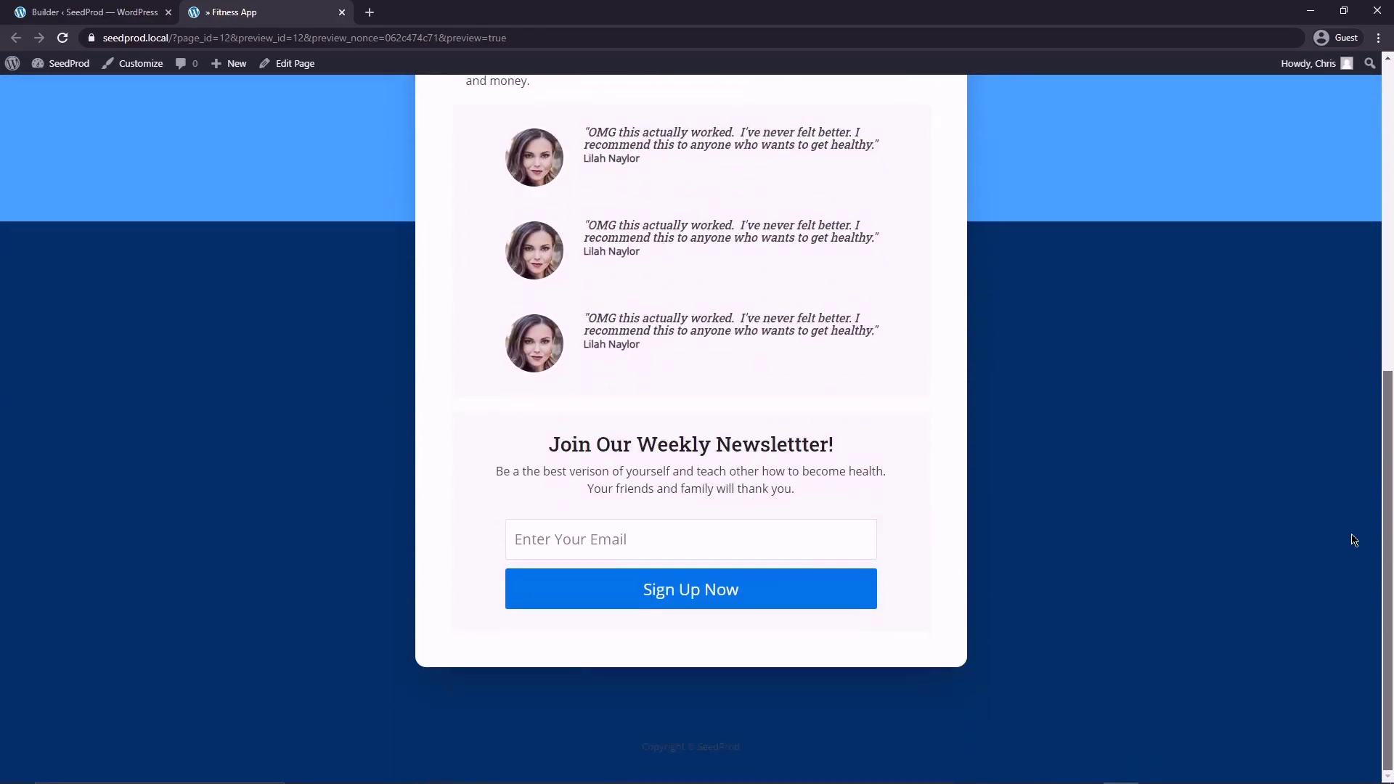
pyautogui.scroll(7, 1355, 539)
# Step: Back in the builder, add five-star Star Rating blocks beneath the Google Play and App Store badges
pyautogui.click(99, 13)
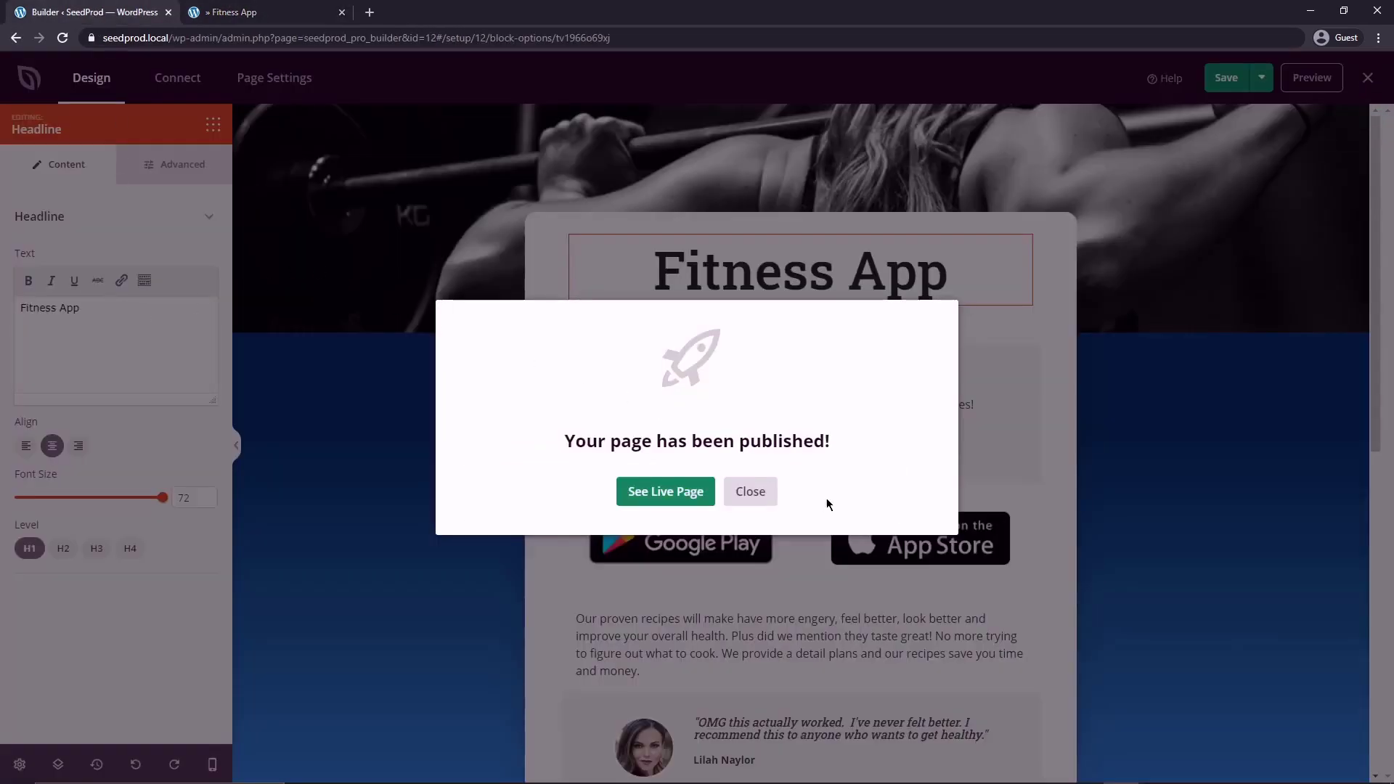
pyautogui.click(751, 494)
pyautogui.click(213, 128)
pyautogui.scroll(-3, 48, 476)
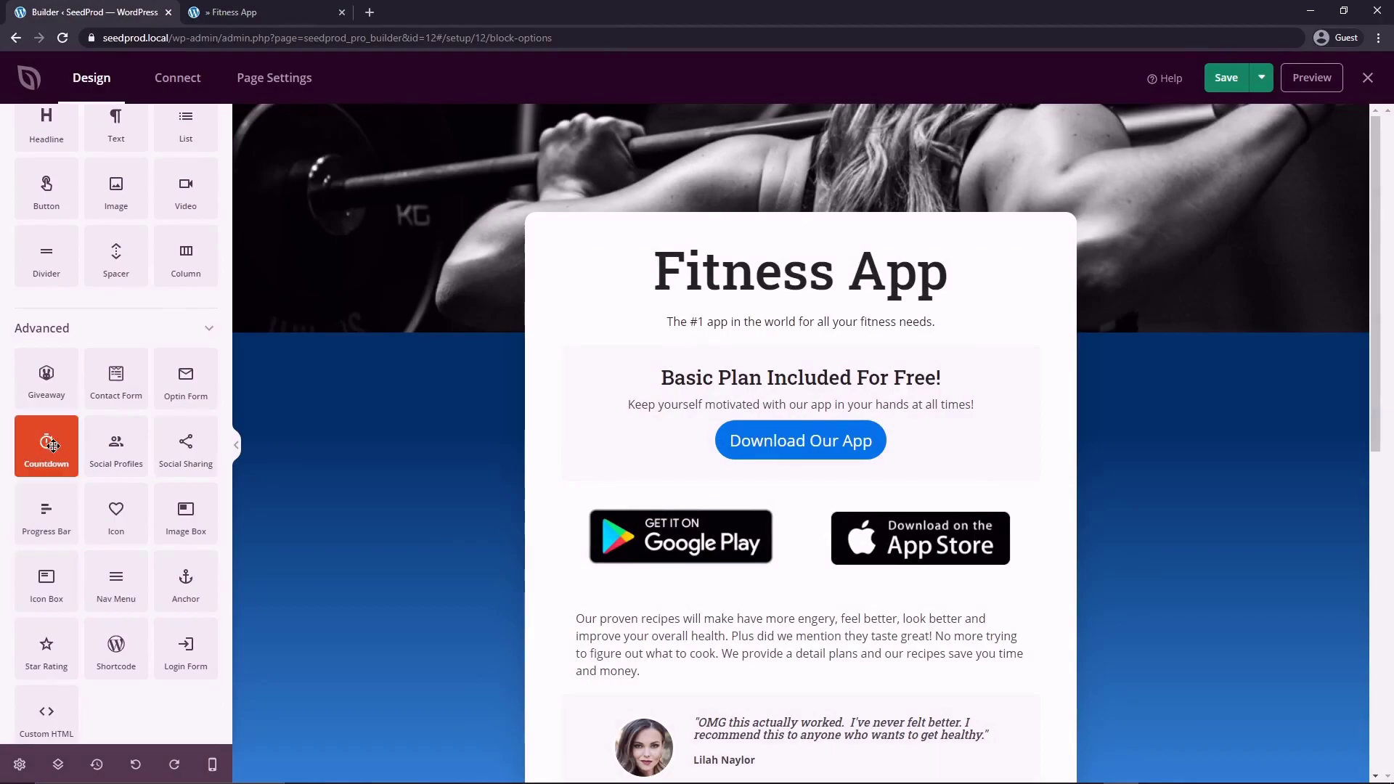
pyautogui.scroll(-1, 51, 523)
pyautogui.moveTo(45, 594); pyautogui.dragTo(923, 604)
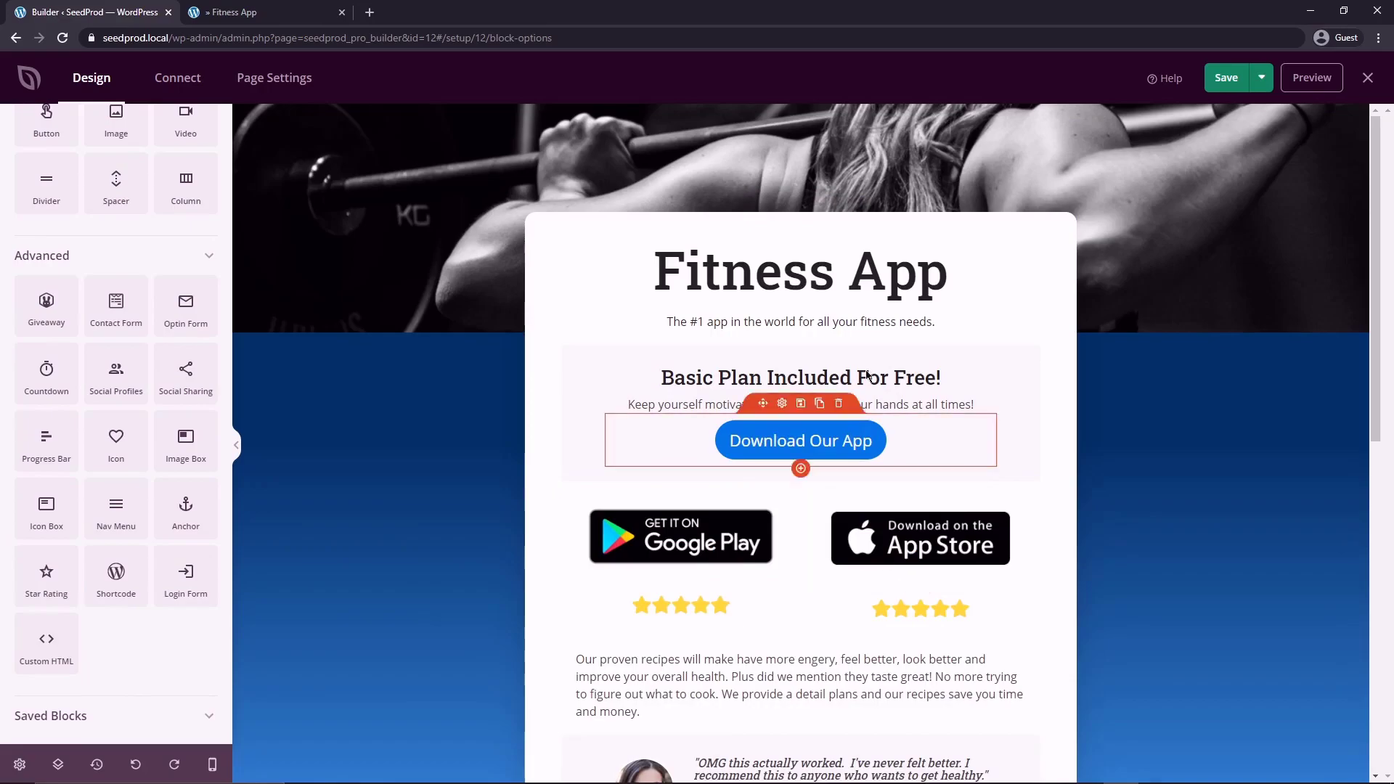
# Step: Save the star-rating changes and preview the Fitness App page in a new tab
pyautogui.click(1227, 79)
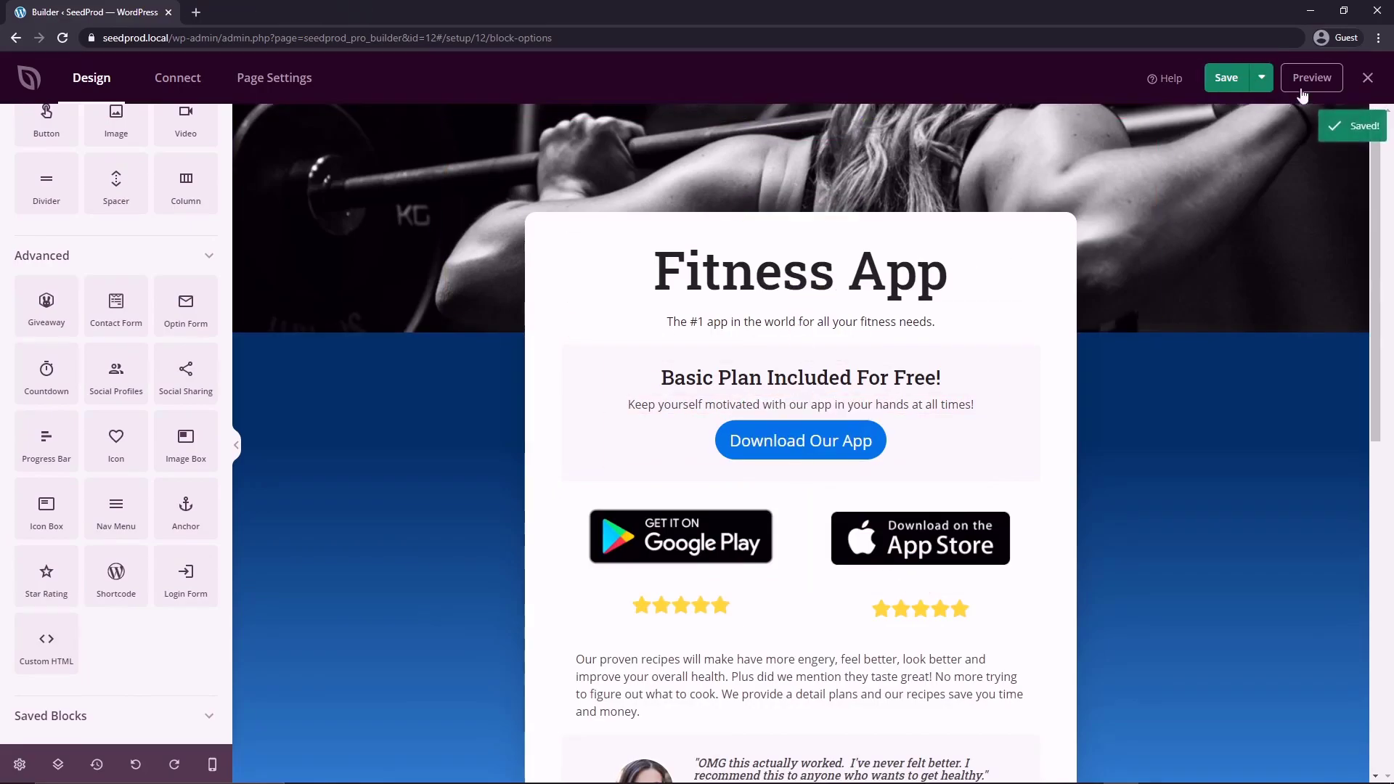
pyautogui.click(1310, 78)
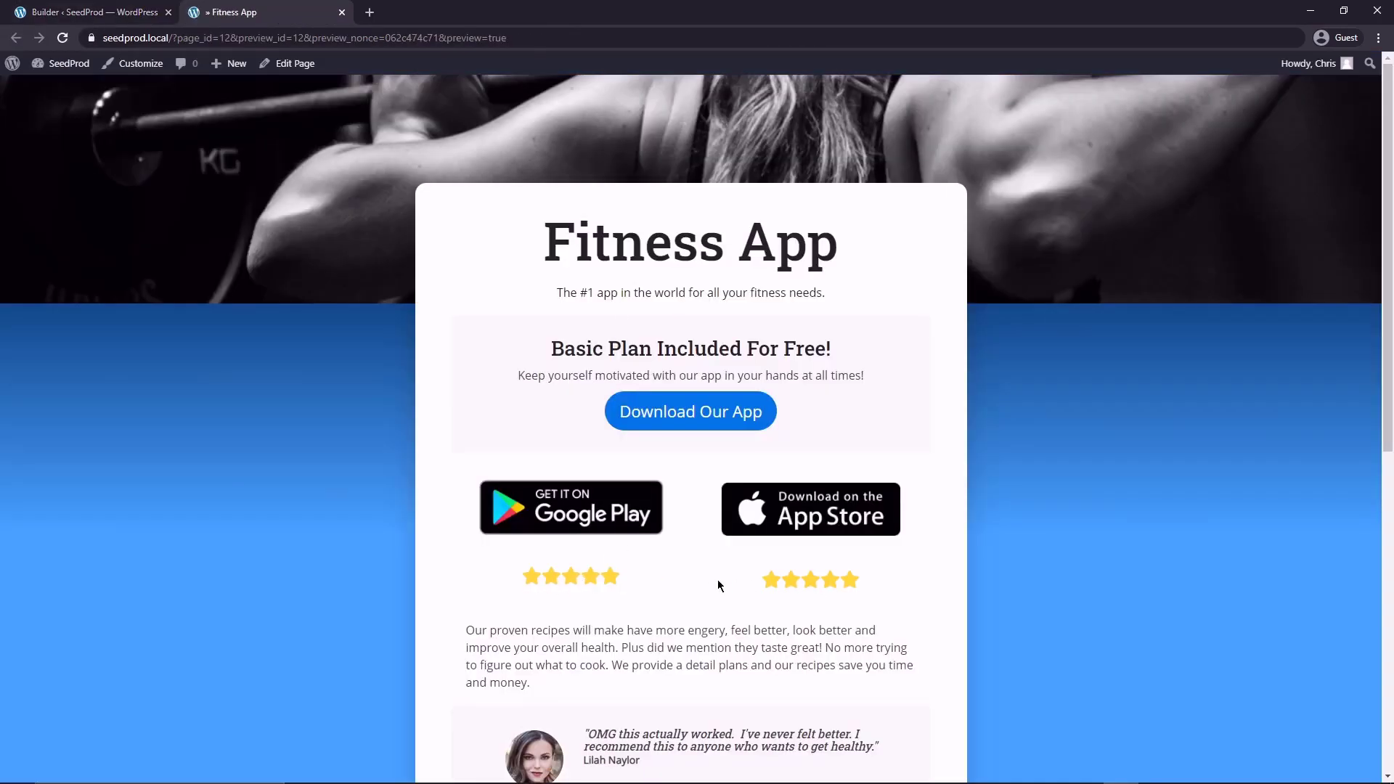